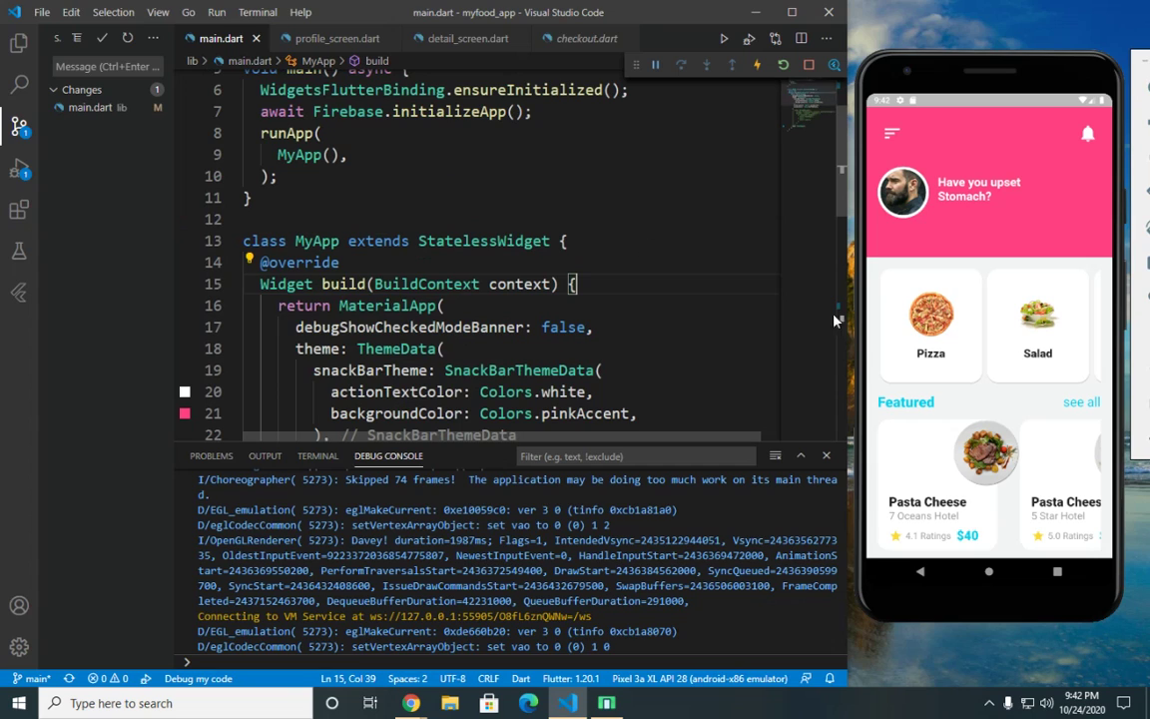
Step: Examine the food app's home screen in the emulator, swiping through the category cards and the Featured items
click(1008, 332)
drag(1008, 332, 901, 360)
mouse_move(1003, 359)
mouse_down()
mouse_move(1073, 355)
mouse_move(983, 367)
mouse_up()
scroll(521, 300, up, 3)
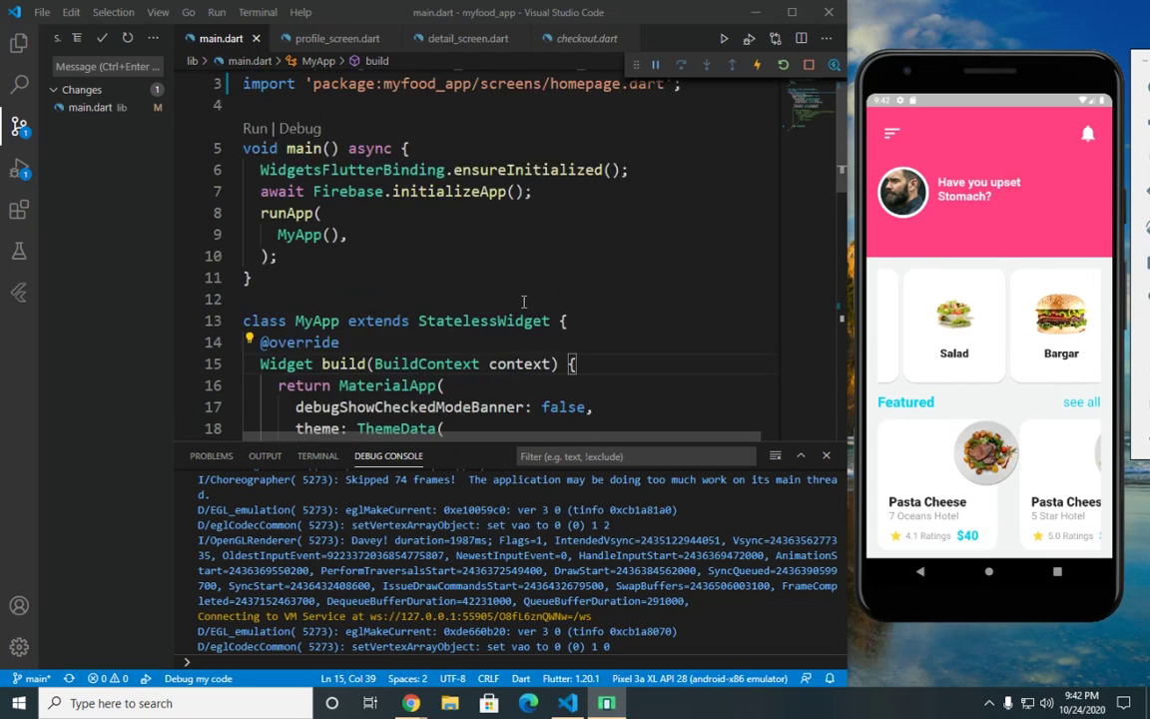
click(351, 289)
scroll(599, 299, down, 2)
click(958, 342)
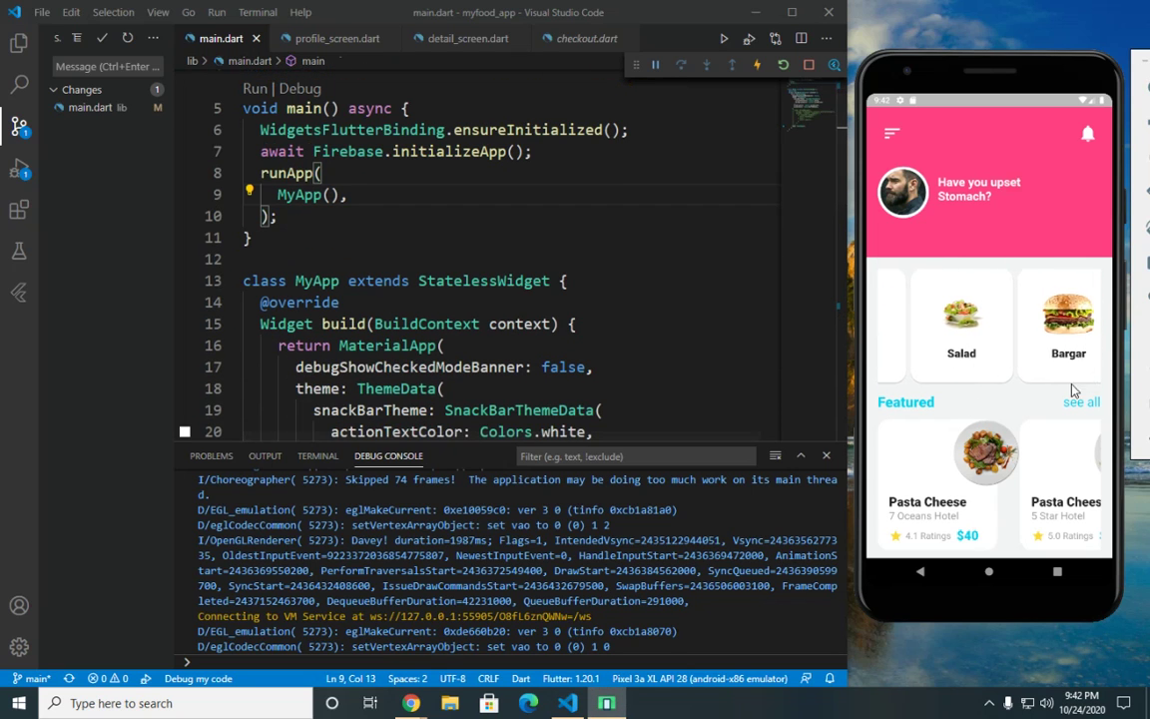
drag(959, 344, 983, 482)
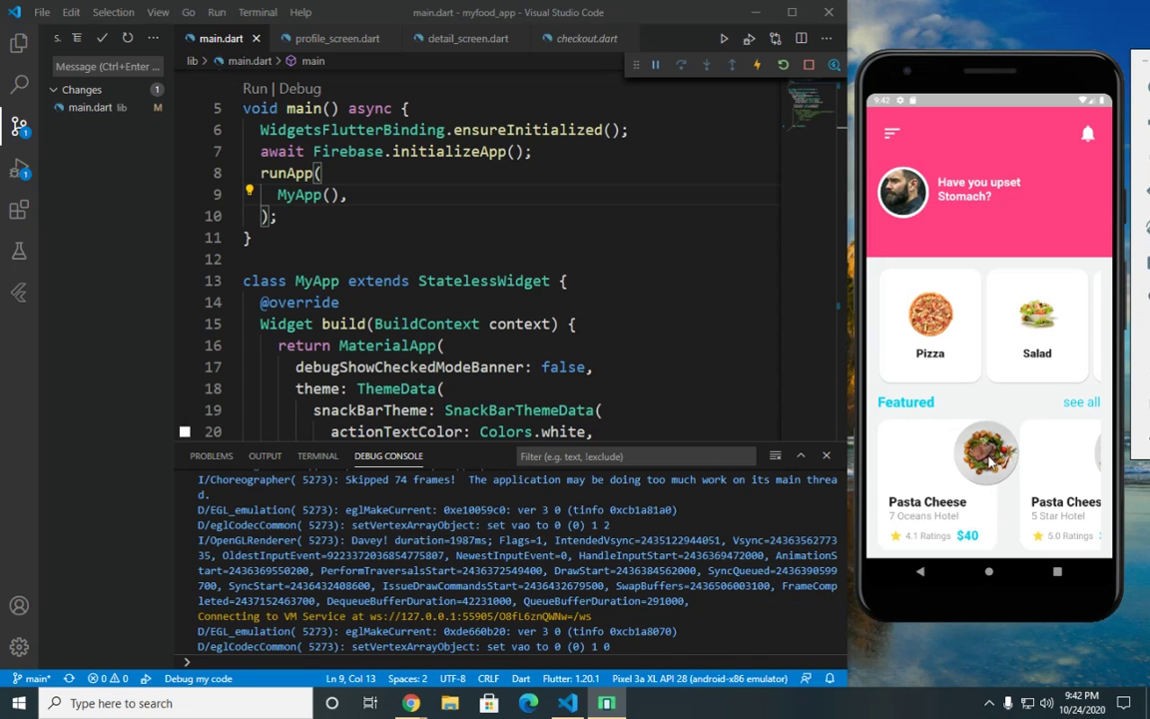
drag(984, 502, 969, 507)
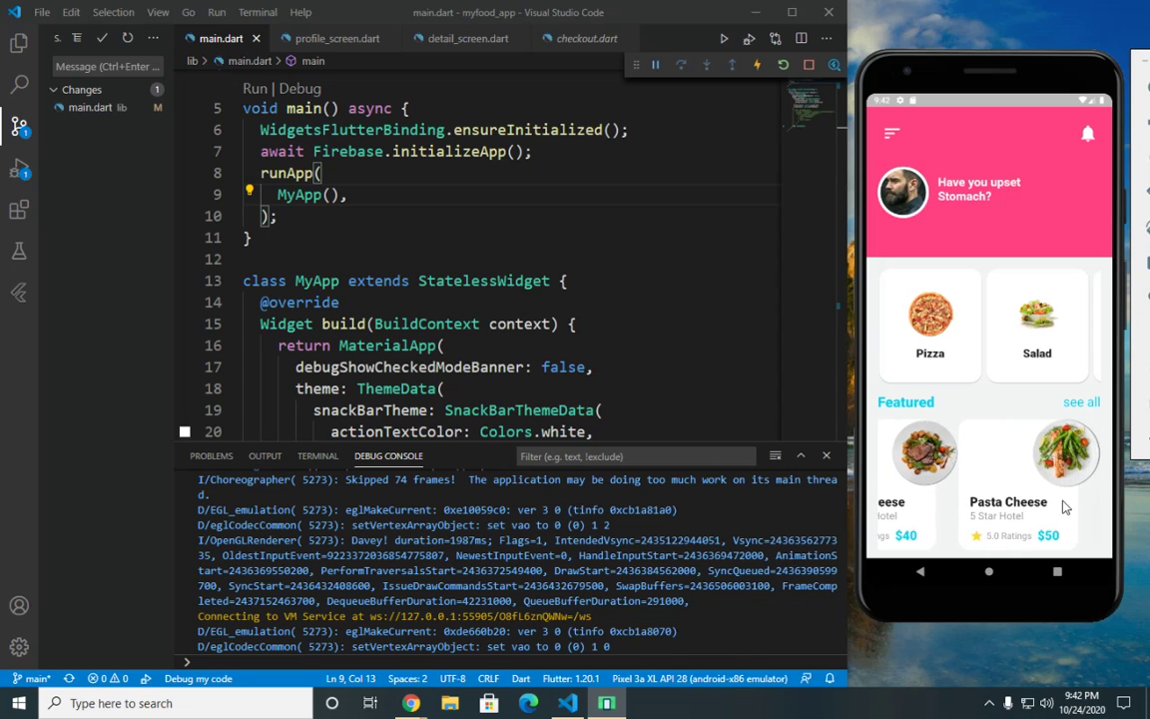
Step: Clear the debug console and show the project's file explorer
right_click(547, 526)
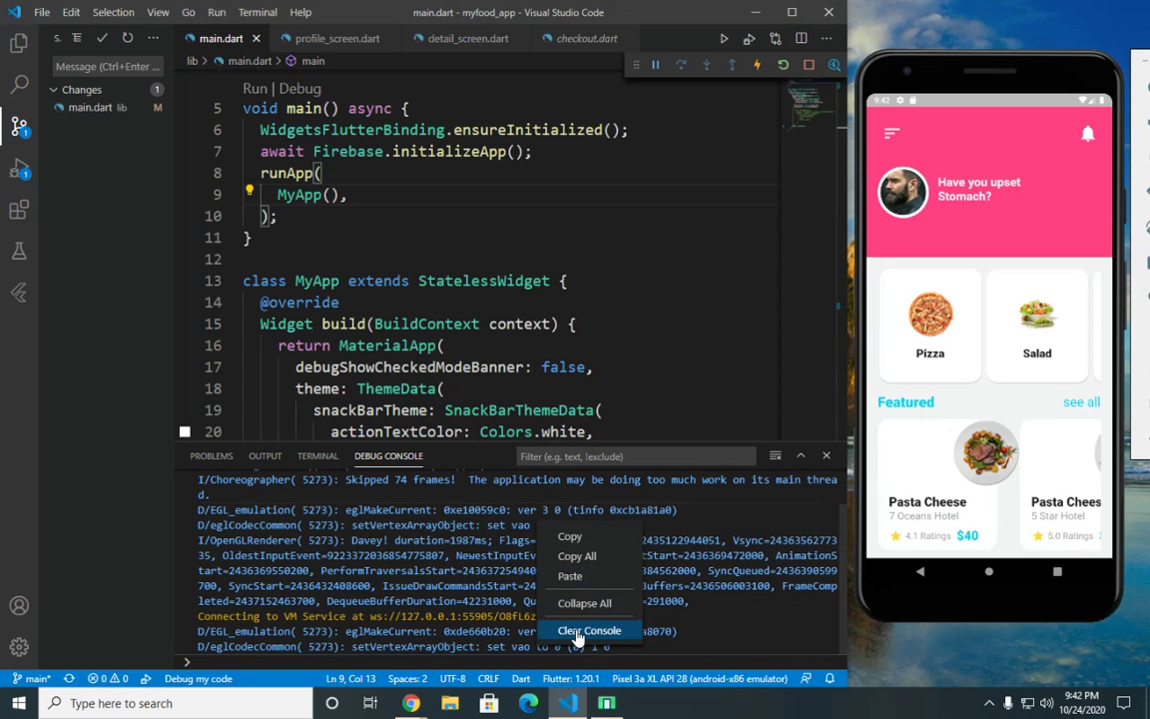
click(577, 630)
click(18, 43)
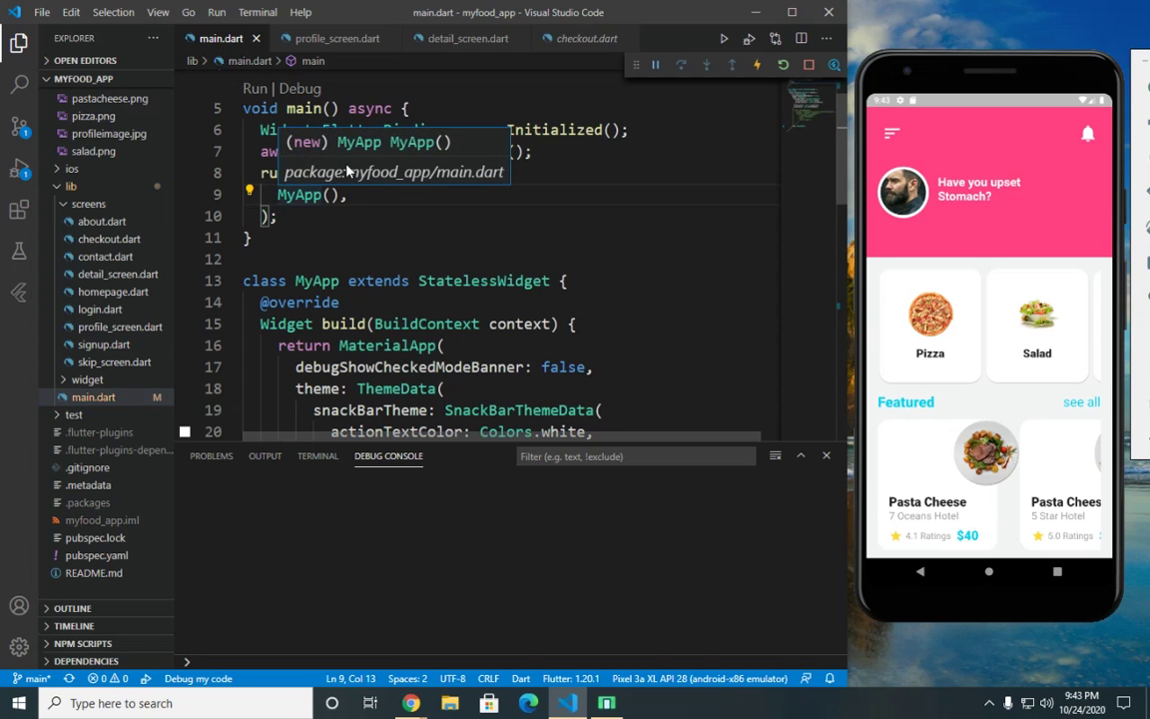
Step: Review main.dart, examining the imports, the main function with its Firebase initialization, and the MyApp theme settings
click(541, 215)
scroll(542, 216, up, 2)
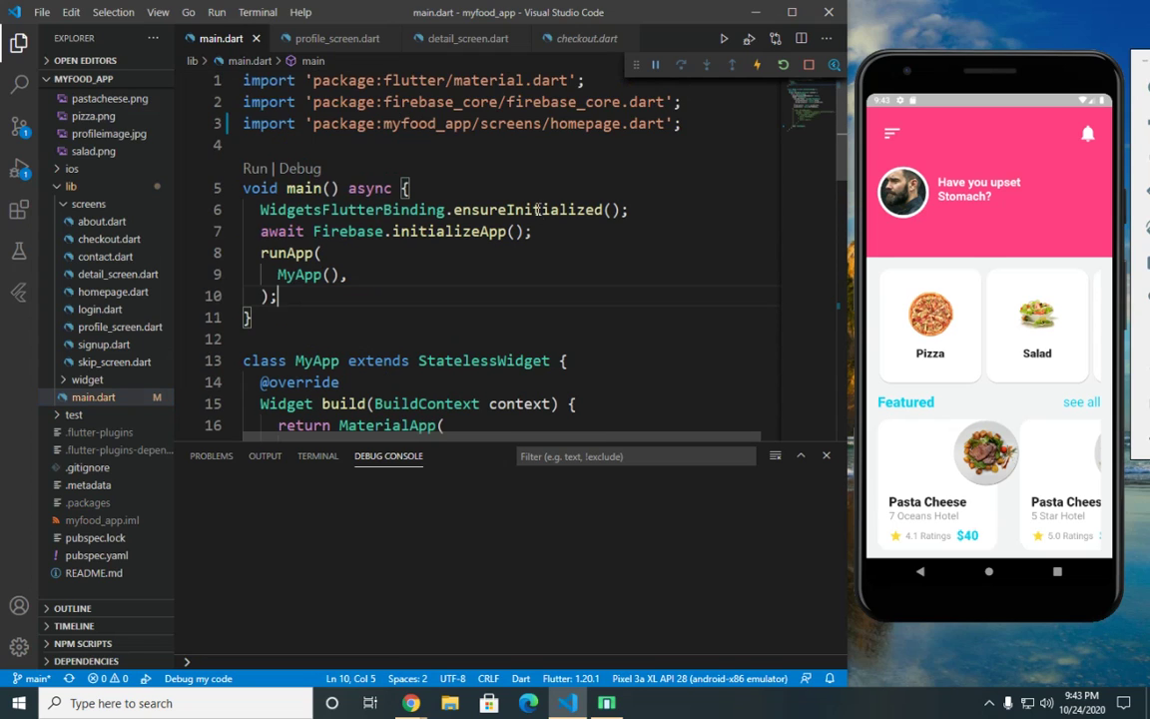
click(365, 160)
scroll(489, 174, down, 3)
scroll(489, 174, down, 4)
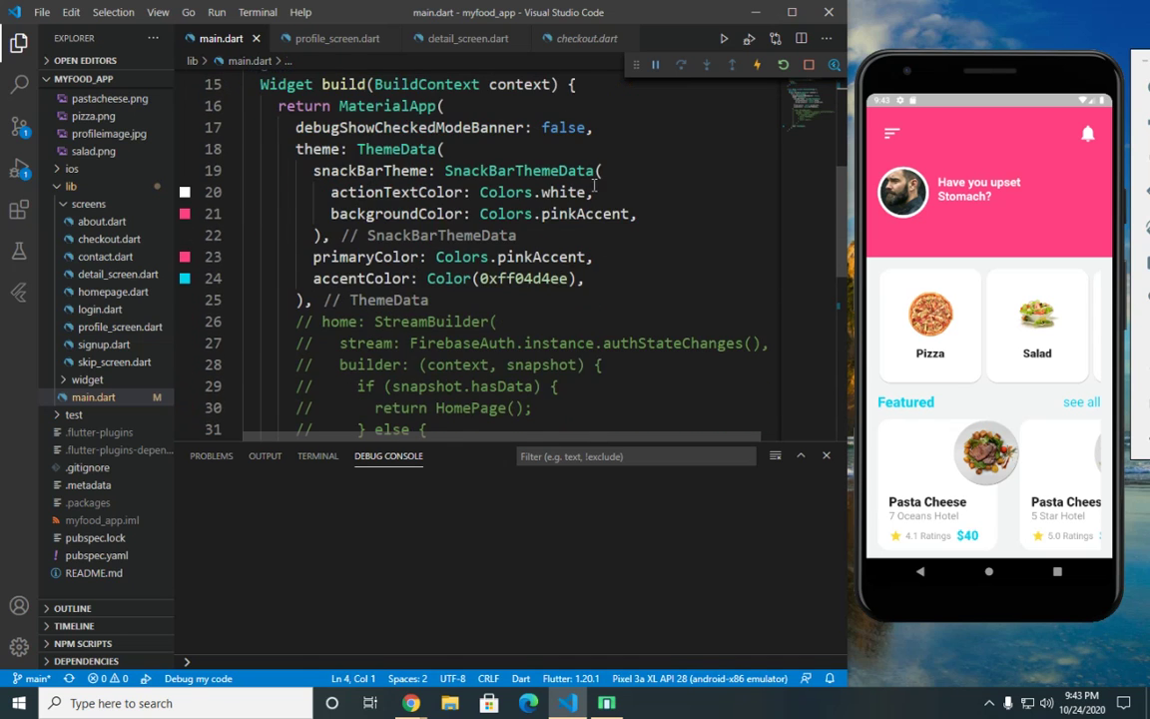
scroll(493, 313, up, 4)
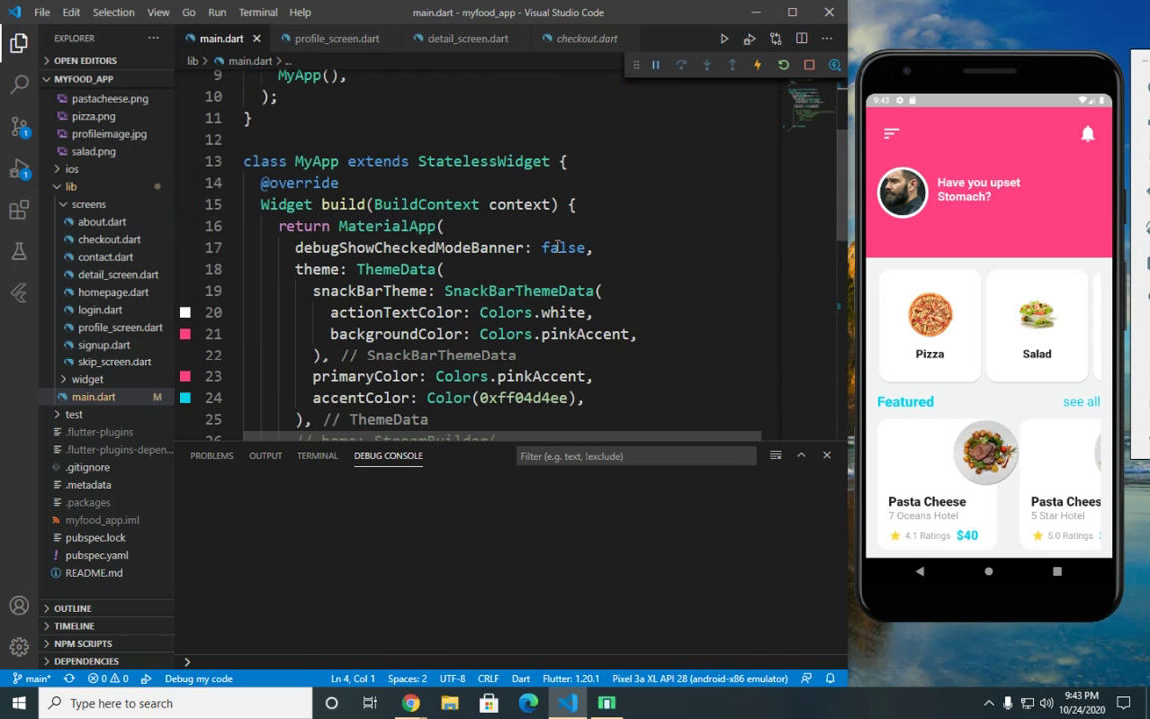
click(608, 196)
scroll(610, 208, up, 2)
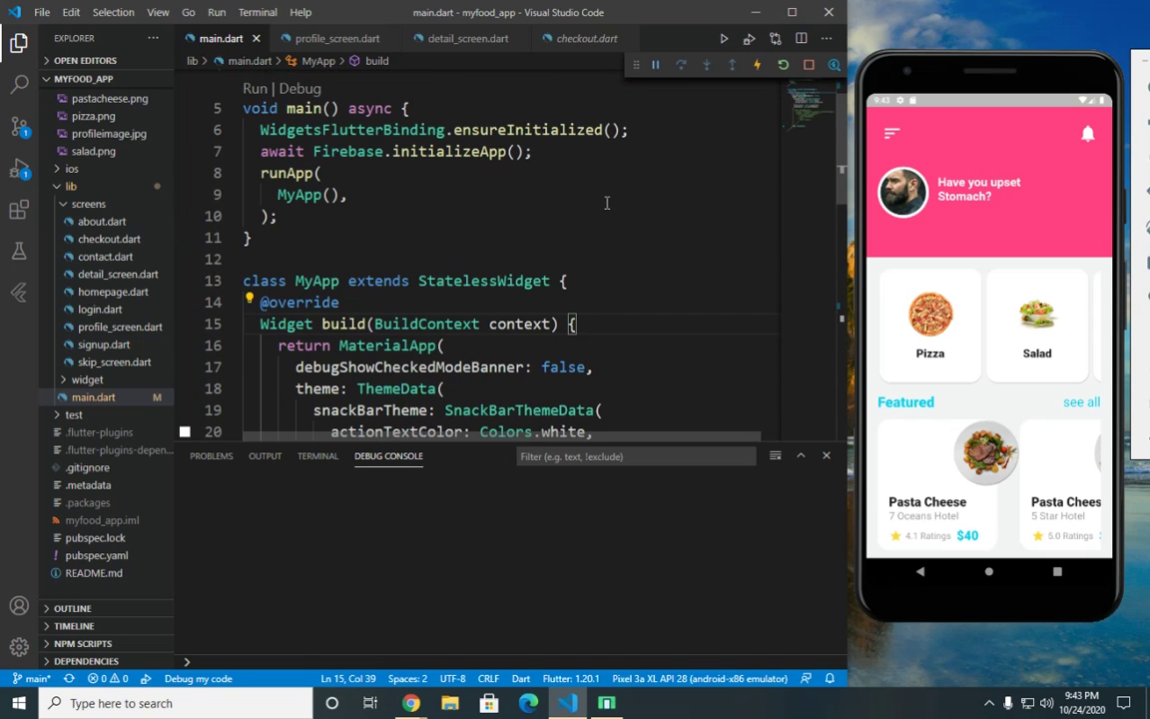
click(636, 198)
scroll(599, 230, up, 2)
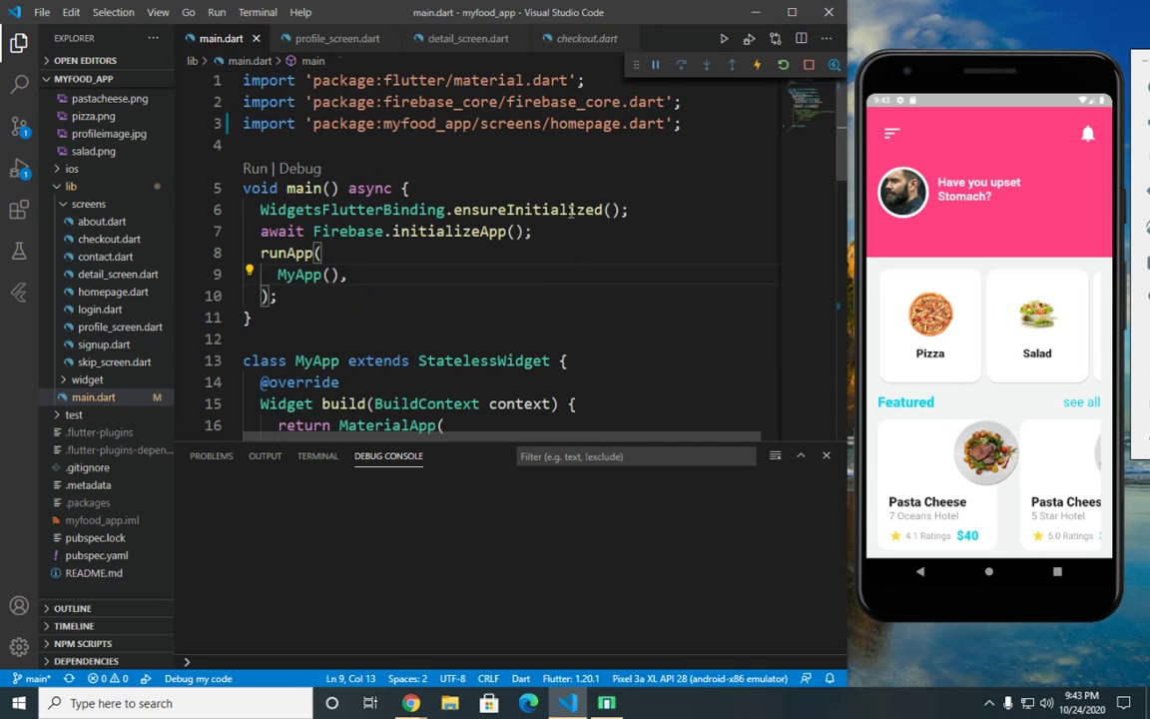
scroll(564, 220, down, 4)
scroll(599, 230, up, 4)
click(628, 210)
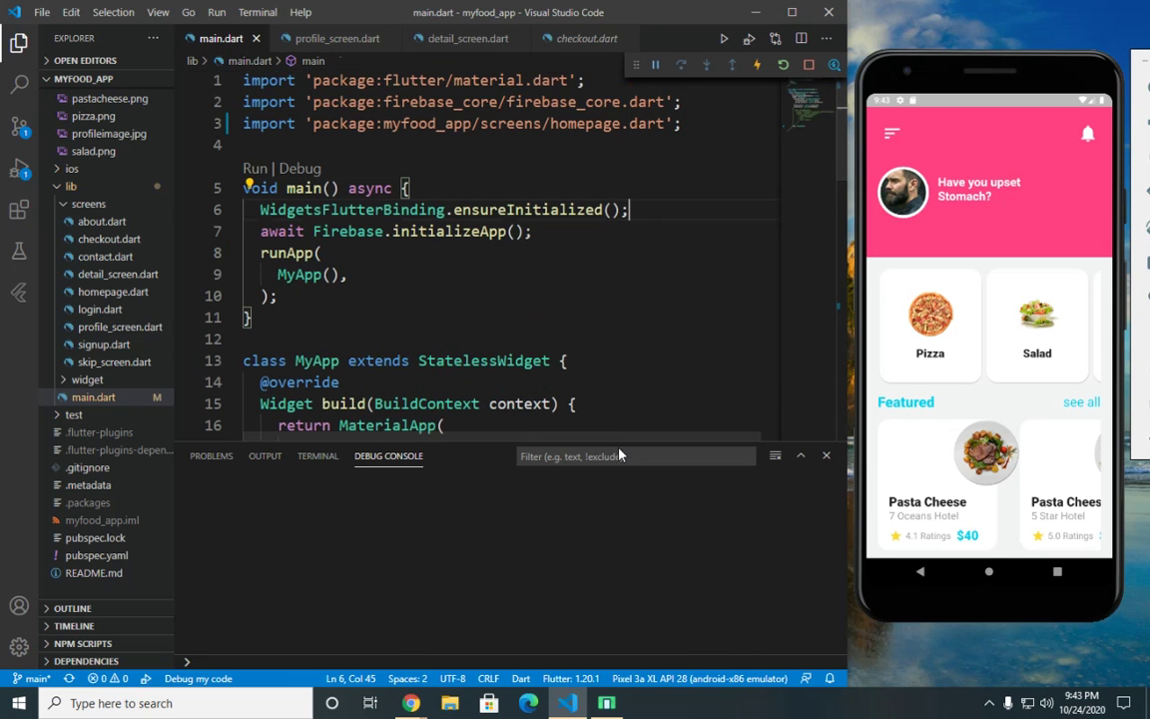
Step: Switch to the Firebase console in Chrome and start a root-level Cloud Firestore collection with the ID homecategory
mouse_move(416, 699)
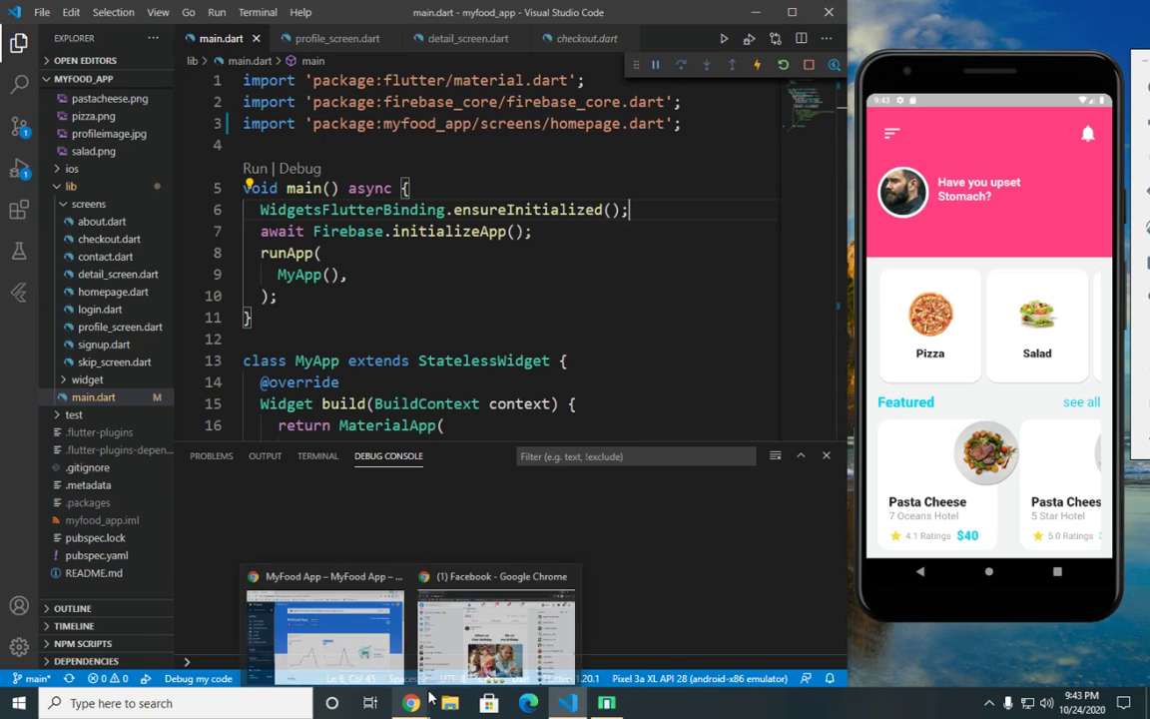
click(400, 644)
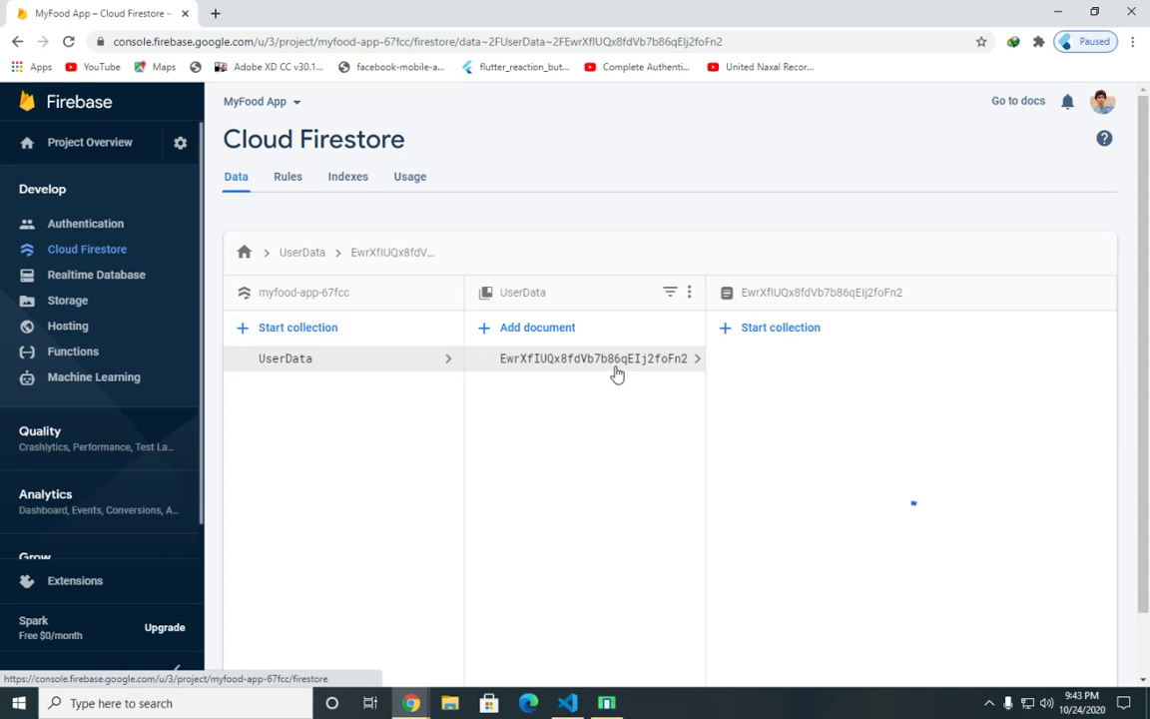
click(385, 331)
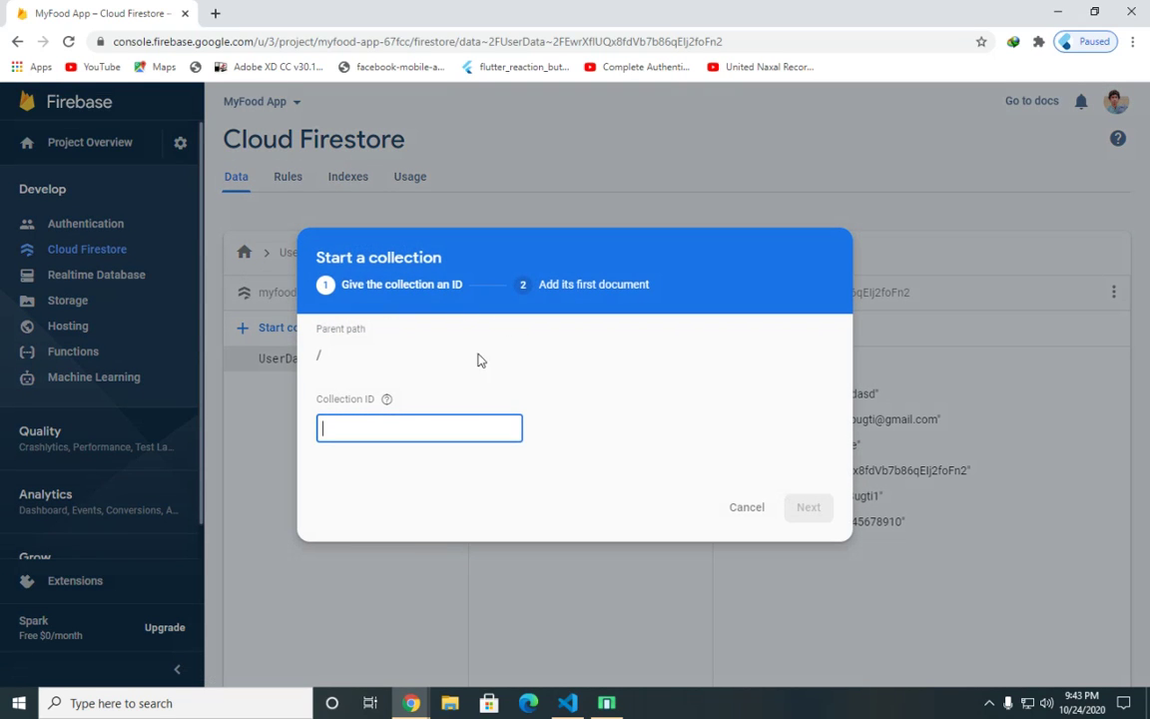
text(homecategor)
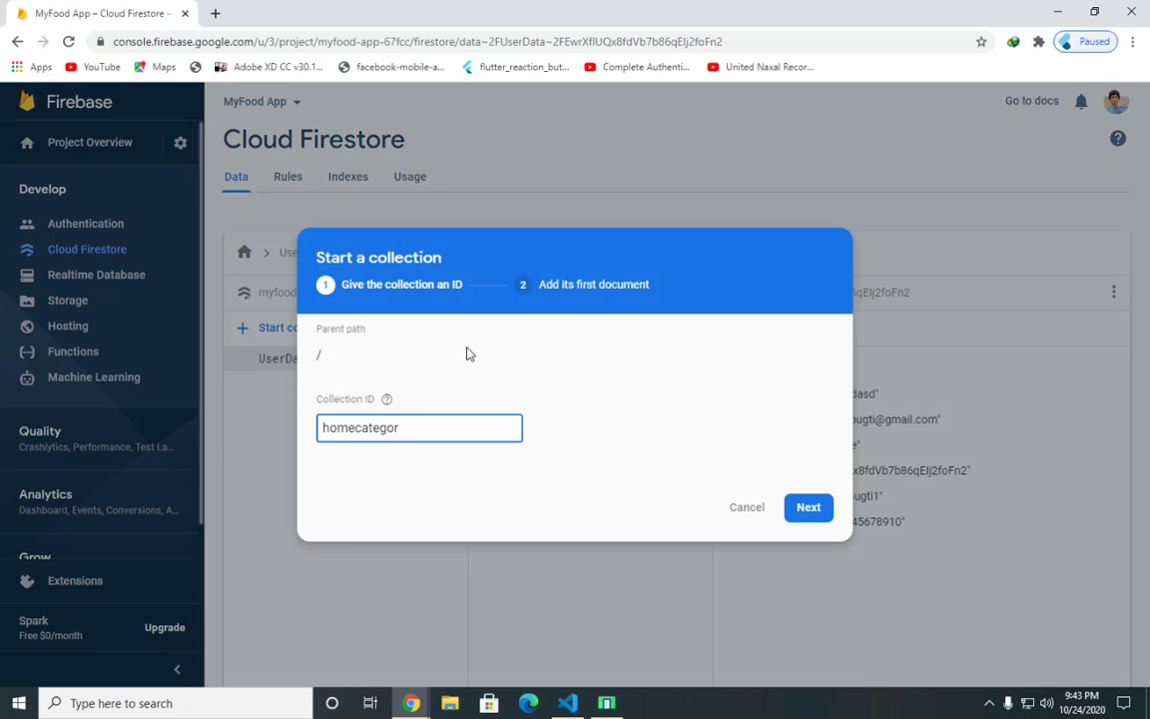
text(yicon)
click(606, 703)
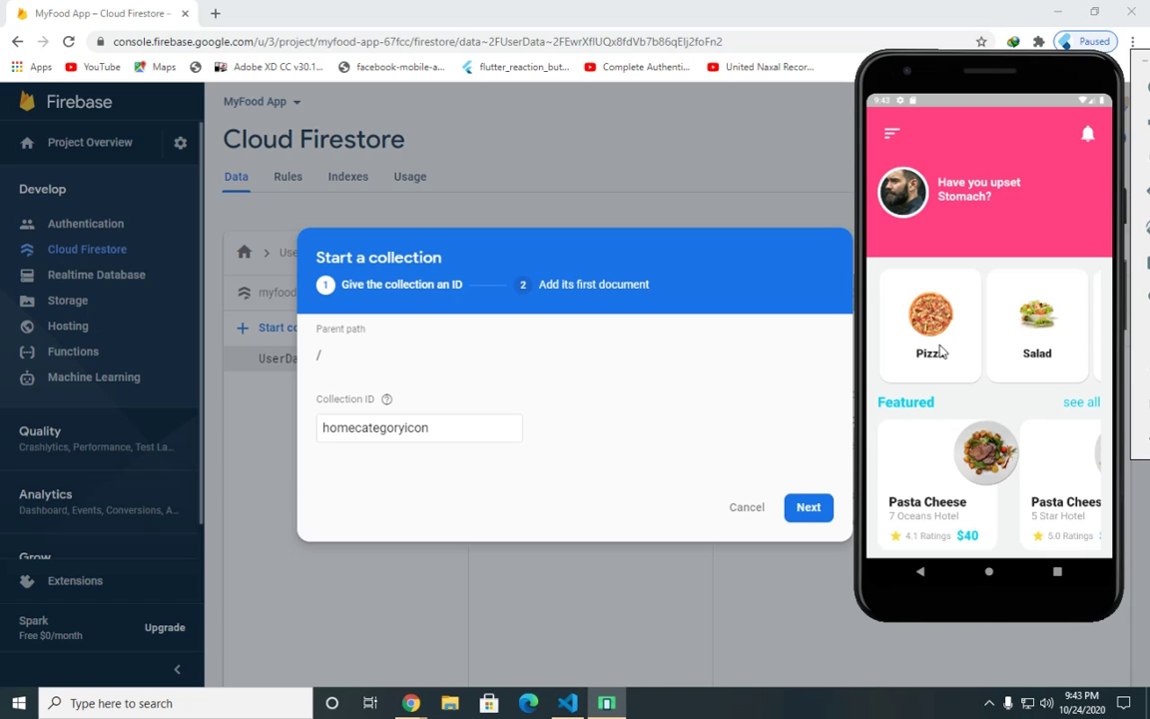
click(499, 431)
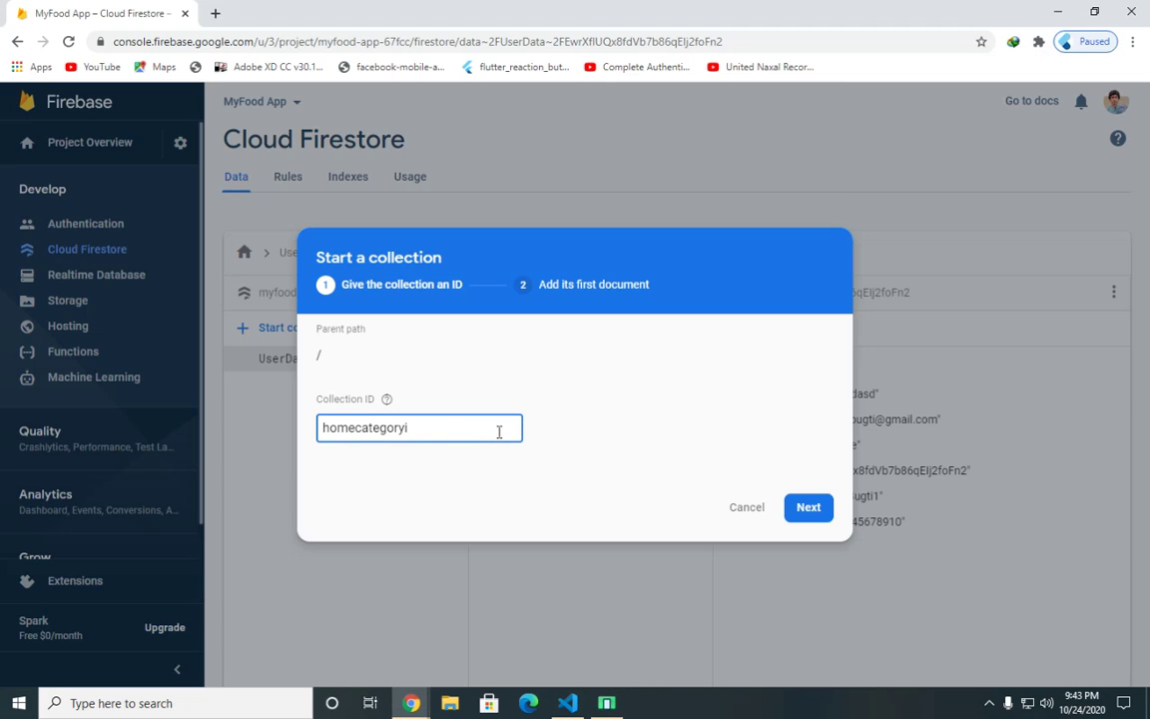
click(809, 507)
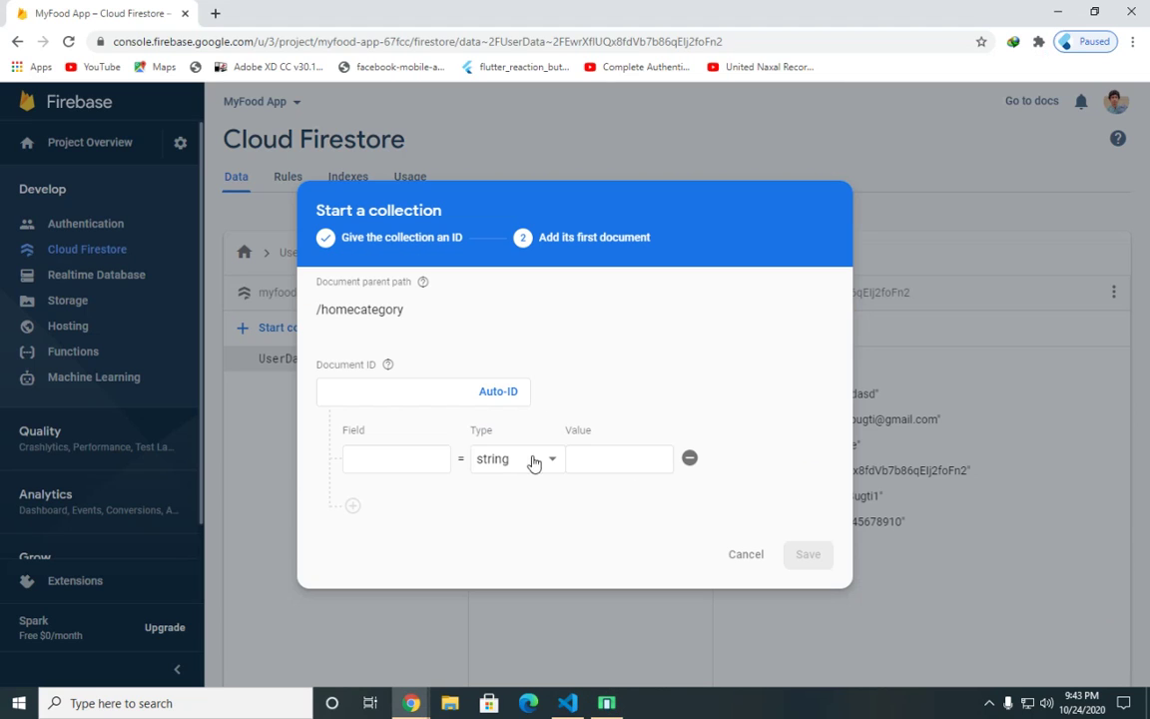
Step: Save the collection's first document with an auto-generated ID and no fields
click(690, 459)
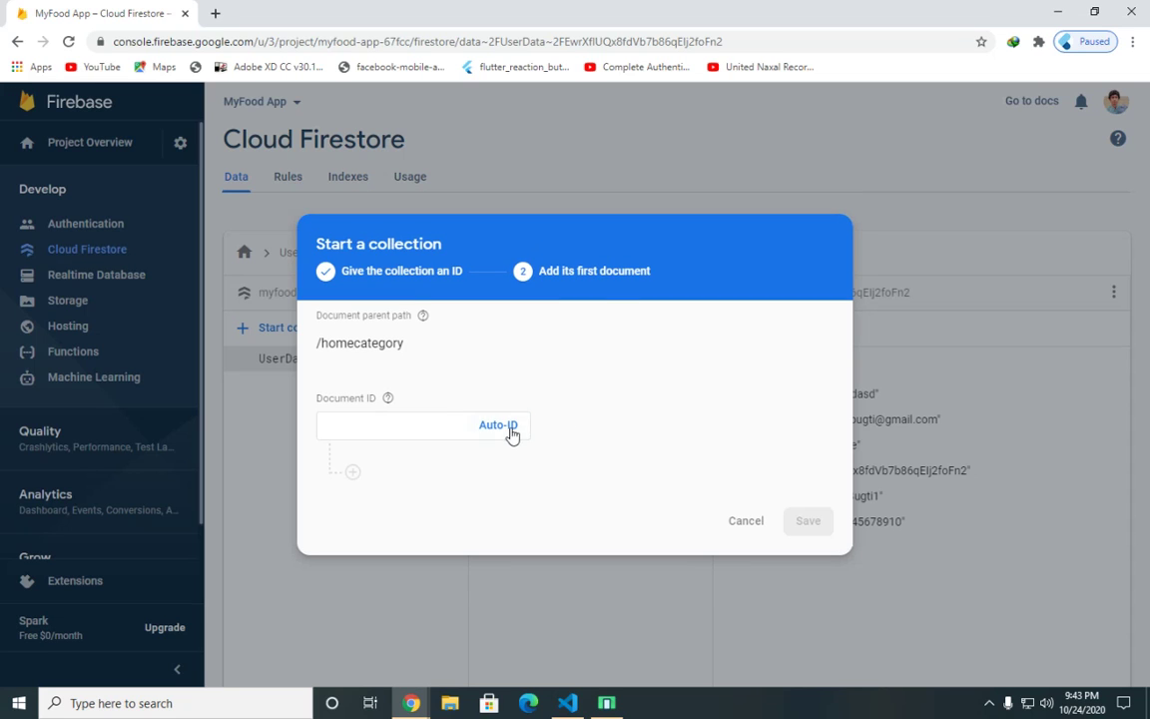
click(504, 436)
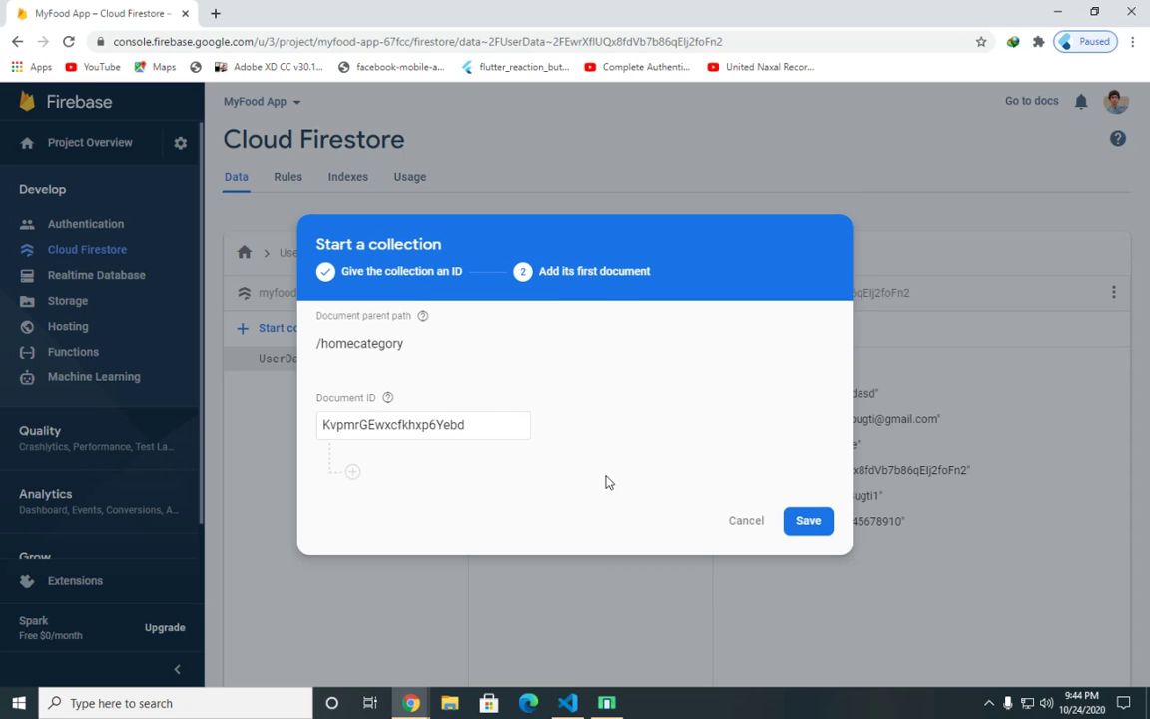
click(815, 530)
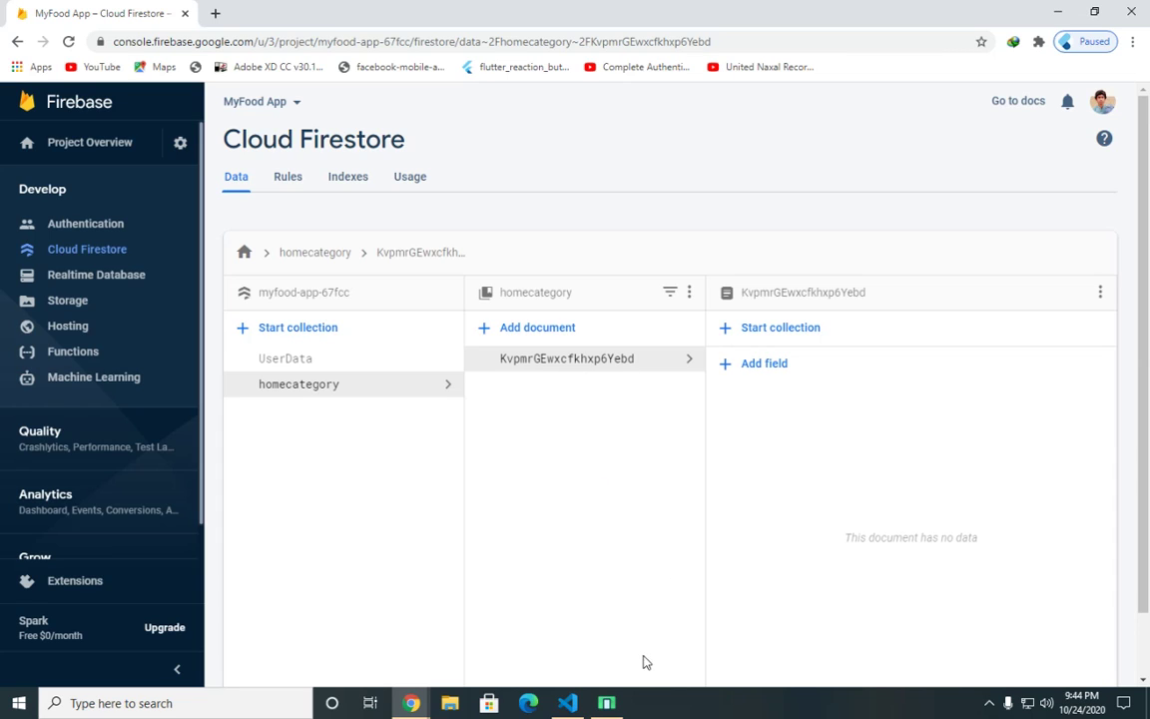
Step: Add a string field called name with the value Pizza to the new homecategory document
click(773, 375)
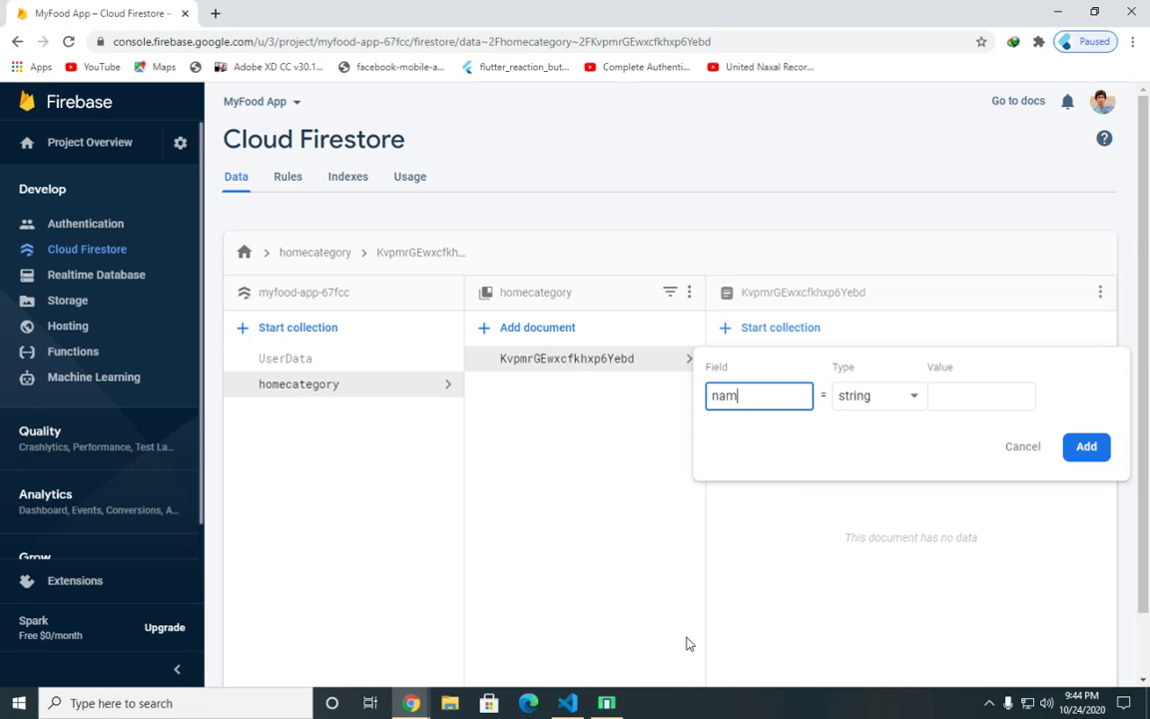
click(943, 405)
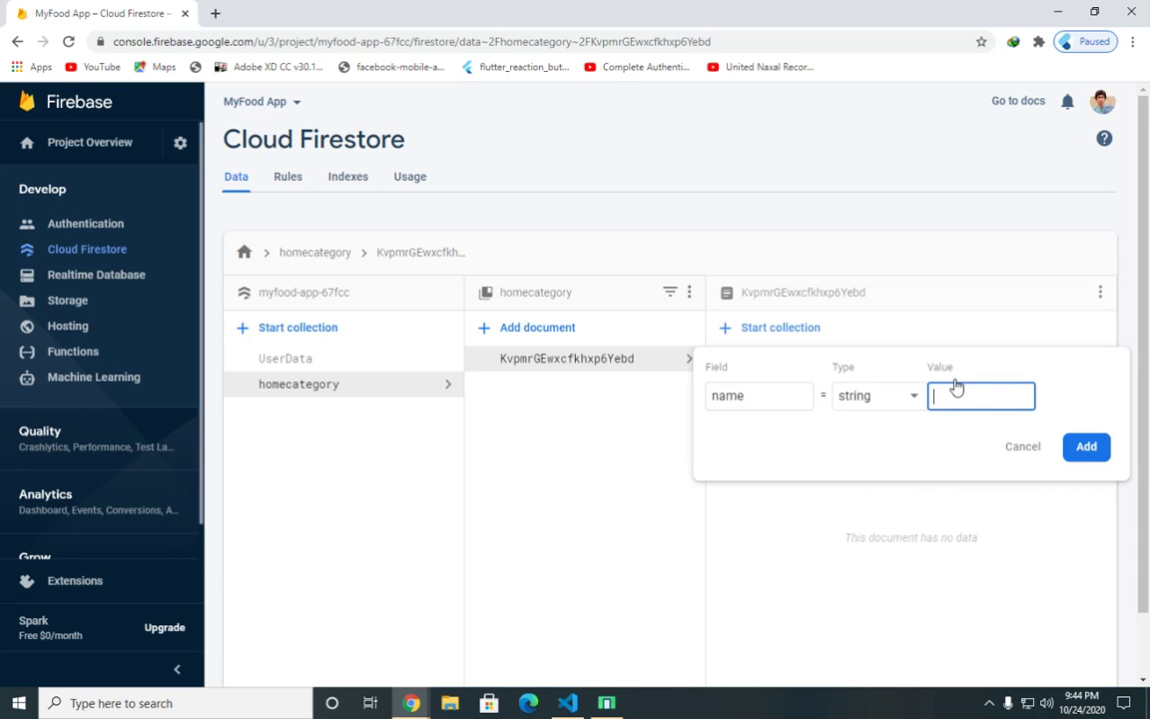
click(607, 704)
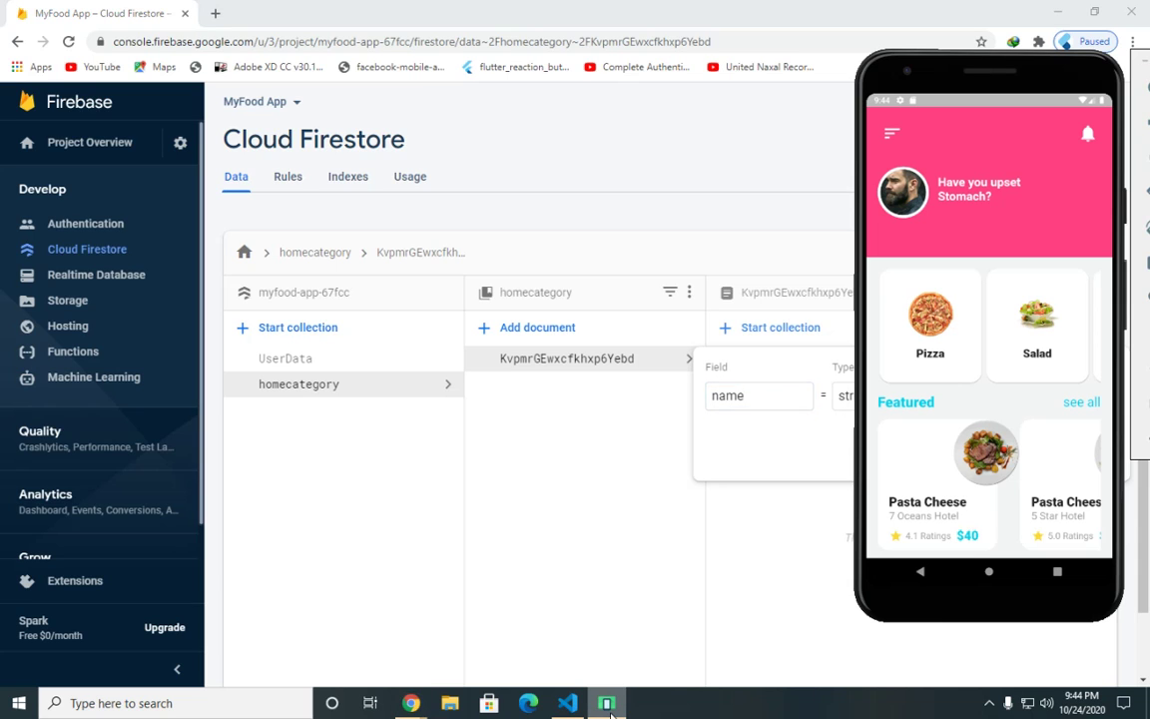
click(803, 444)
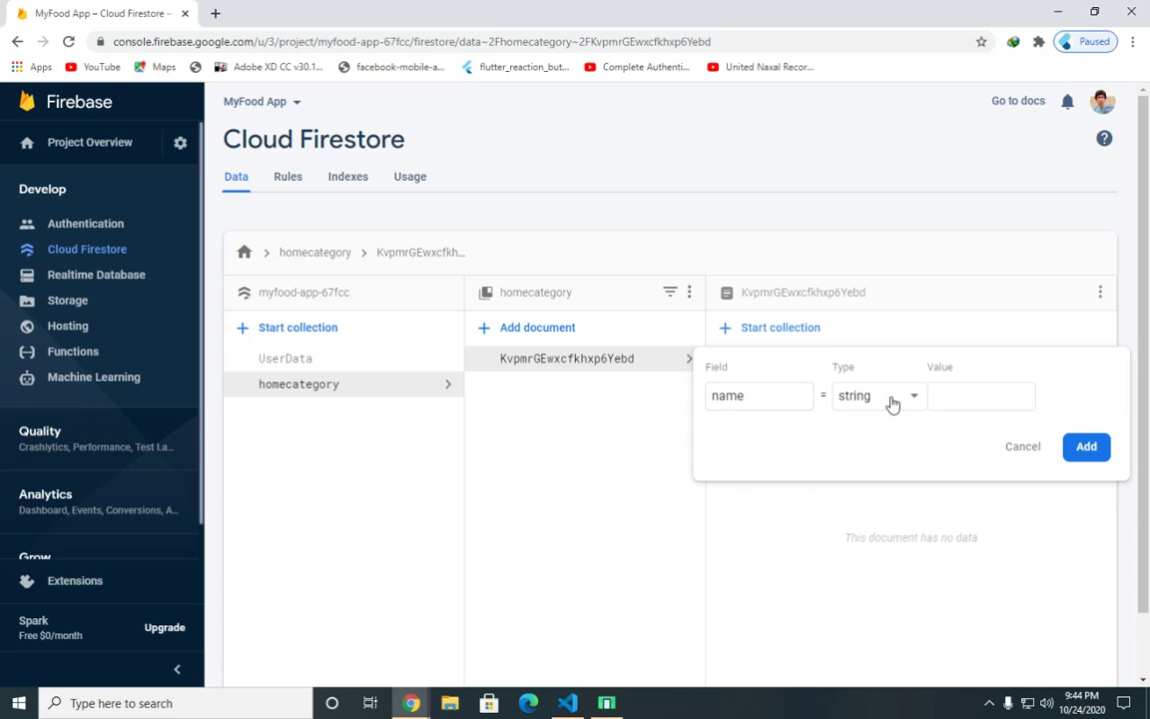
click(942, 394)
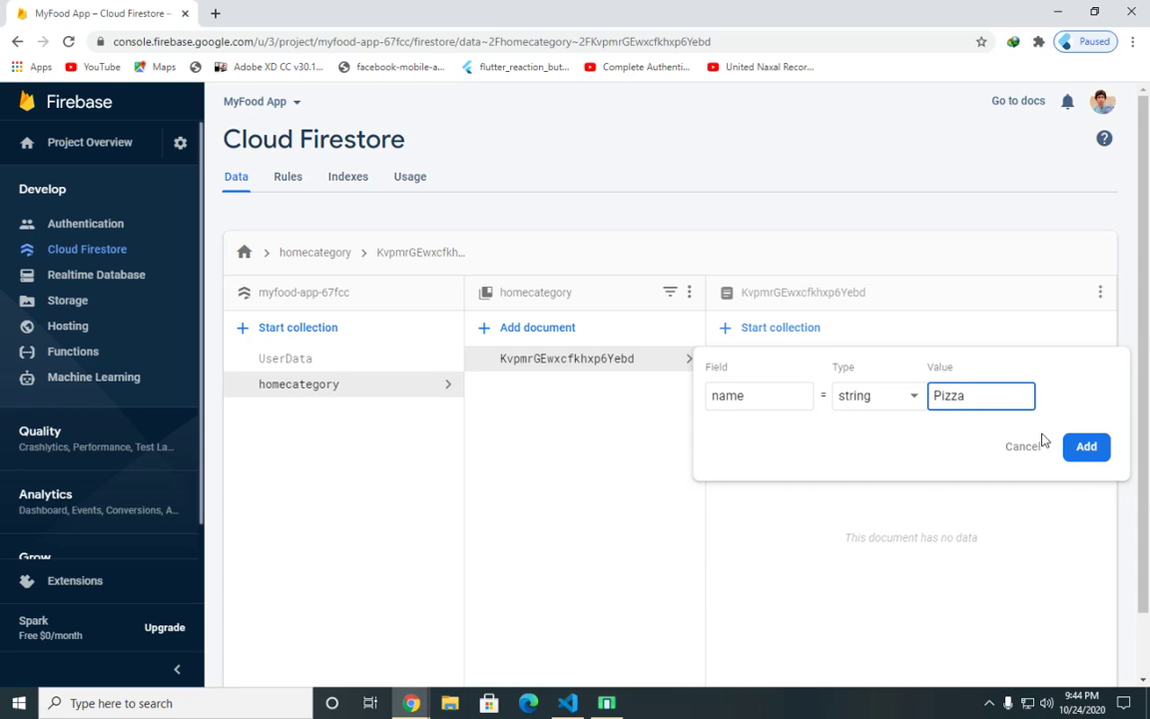
click(1088, 446)
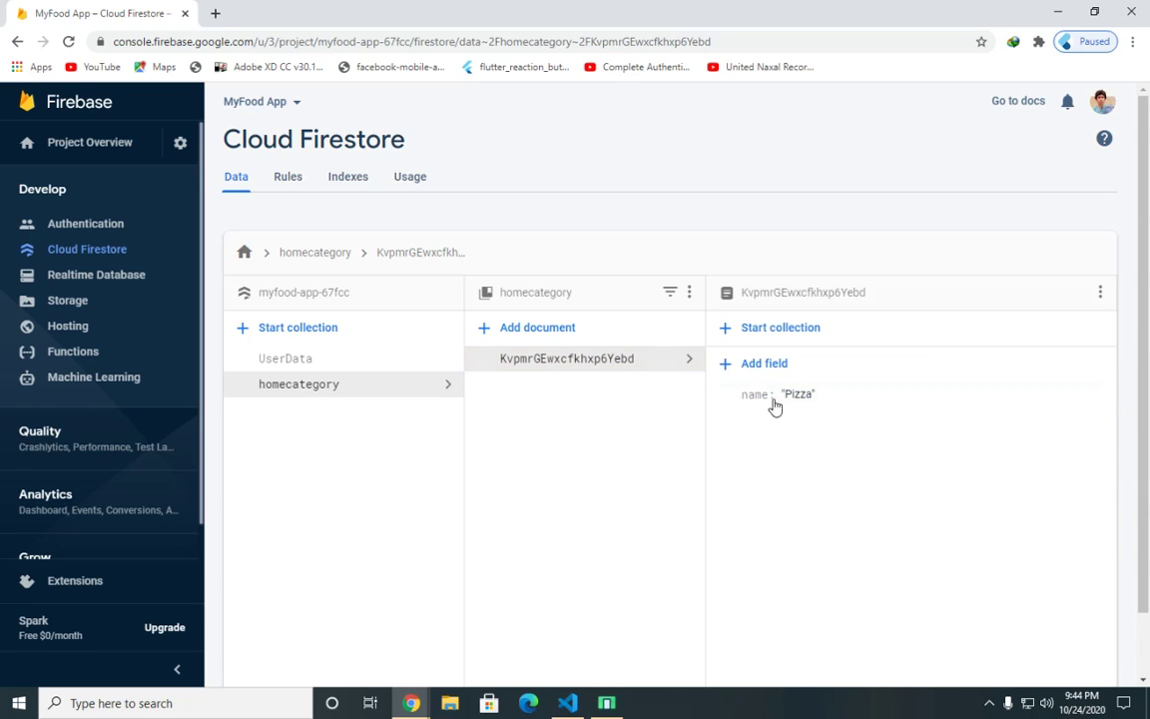
Step: Start a second document field named image, and search Google for "pizza png" in a new tab
click(802, 373)
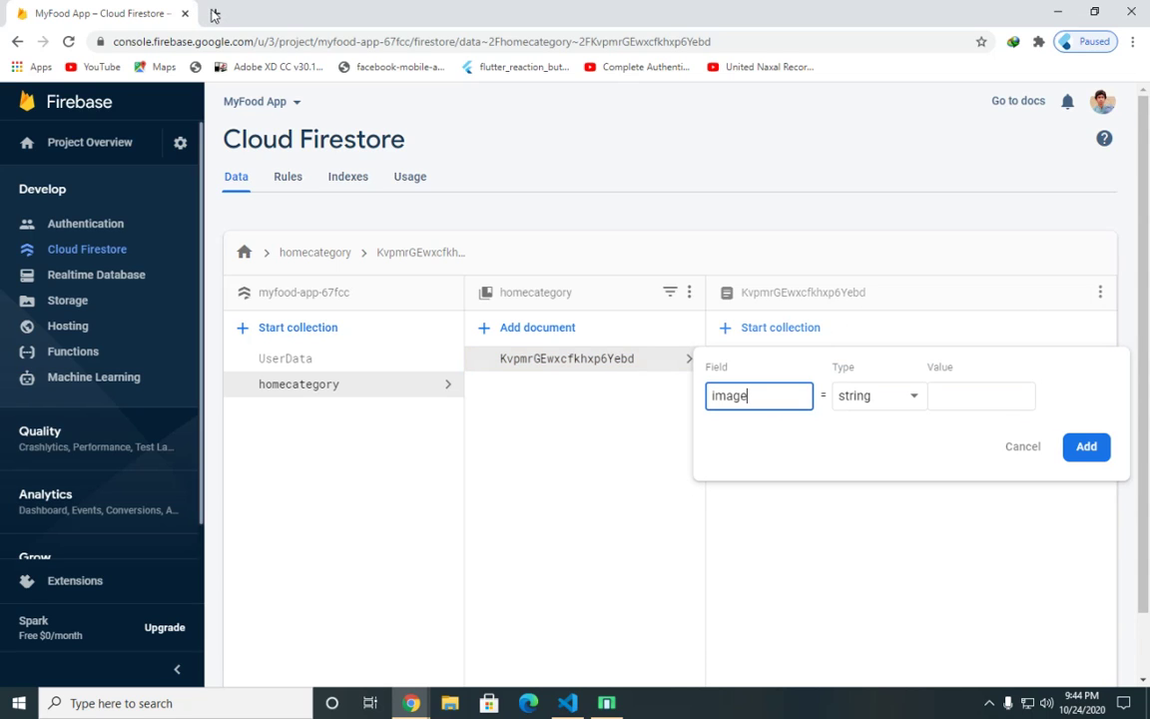
click(214, 14)
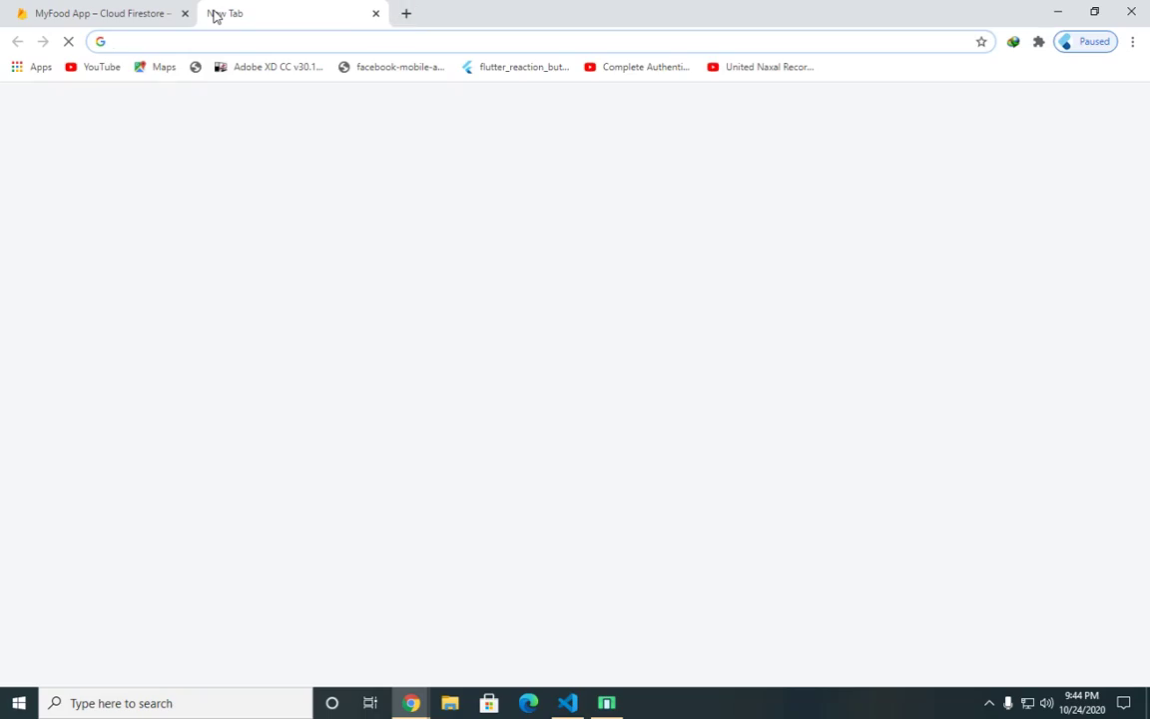
text(pi)
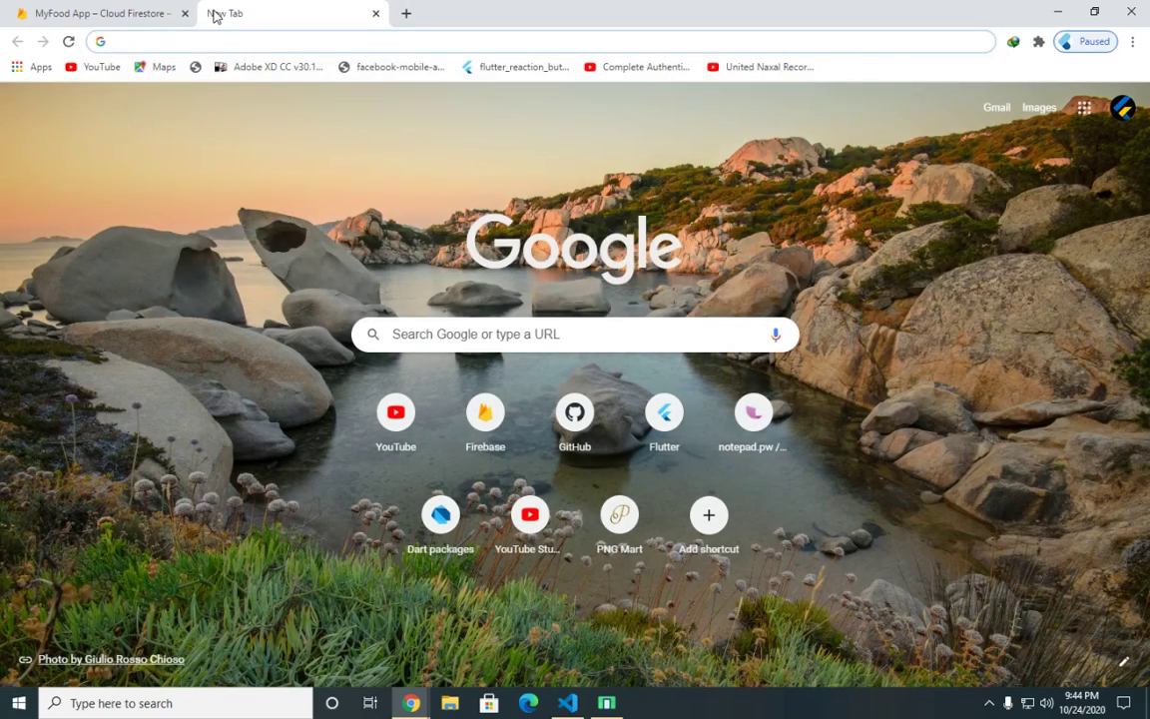
text(pizz)
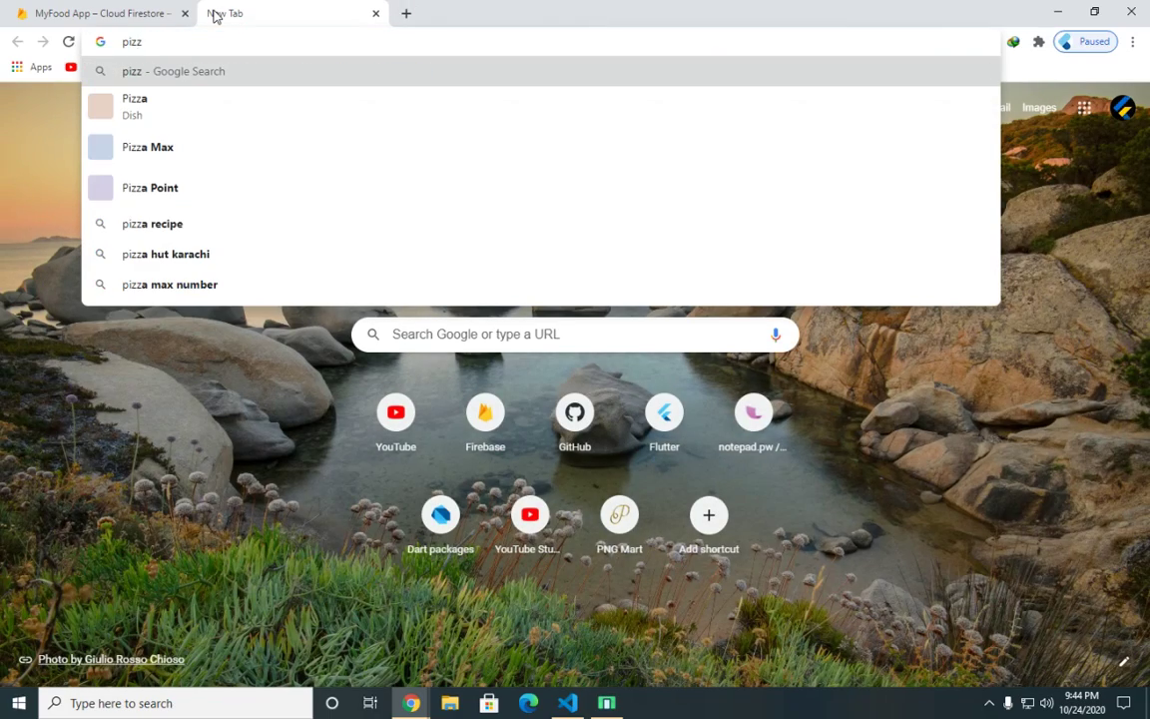
text(a png)
key(Return)
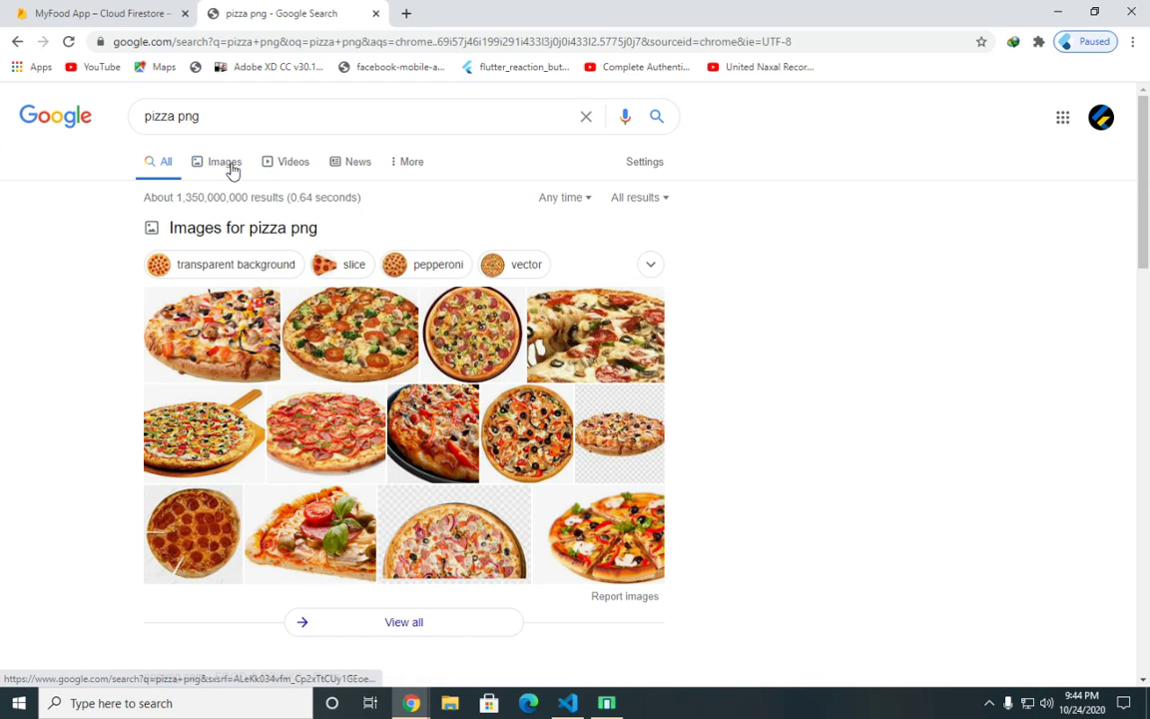
Step: Open the image results for the pizza search and close an extra browser tab
right_click(231, 168)
click(254, 185)
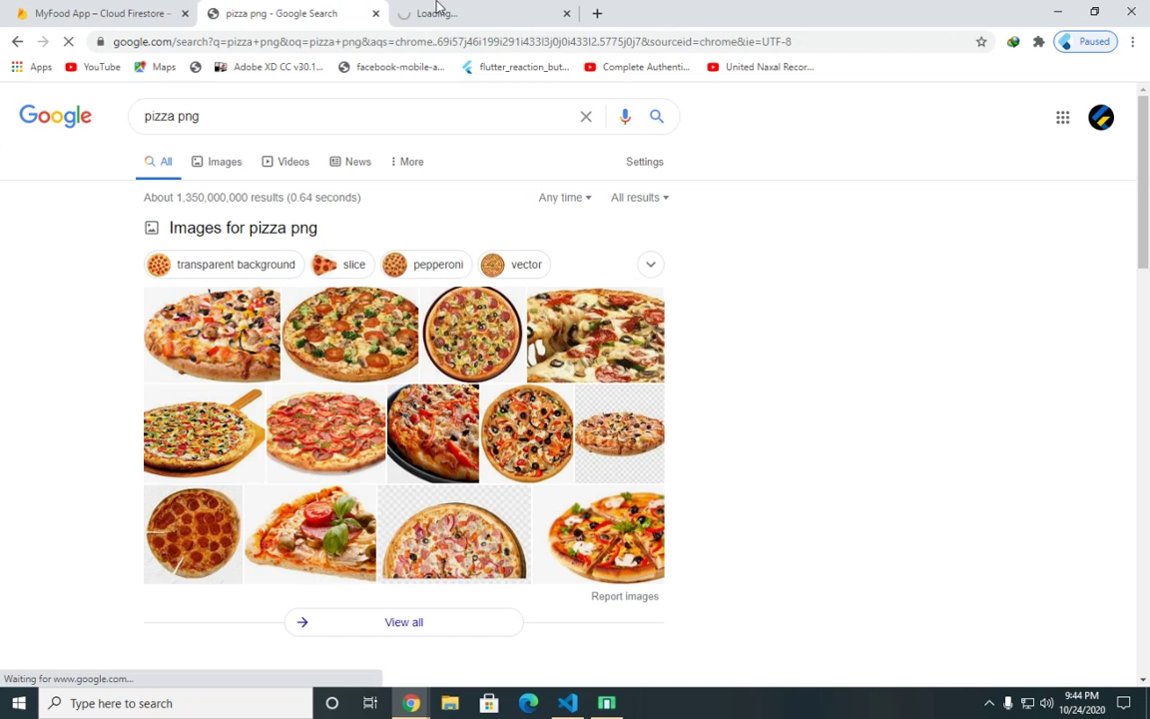
click(566, 13)
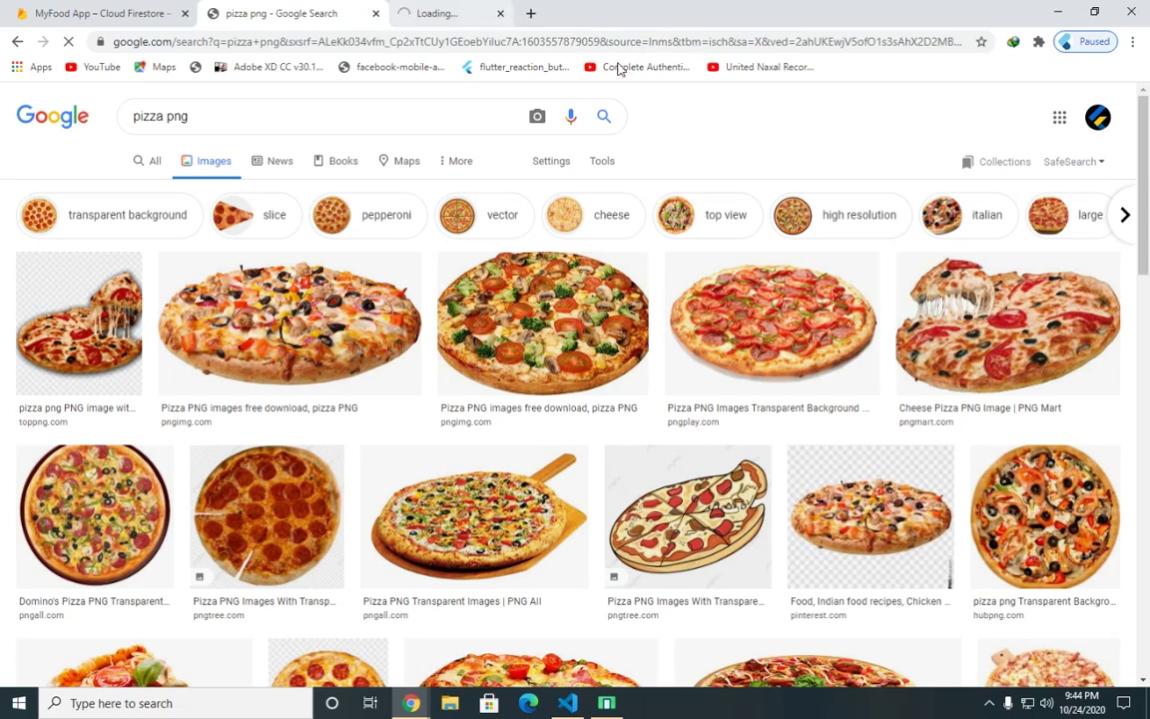
Step: Copy the image address of the round Domino's pizza PNG from pngall.com in the image results
scroll(559, 249, down, 4)
scroll(519, 290, up, 4)
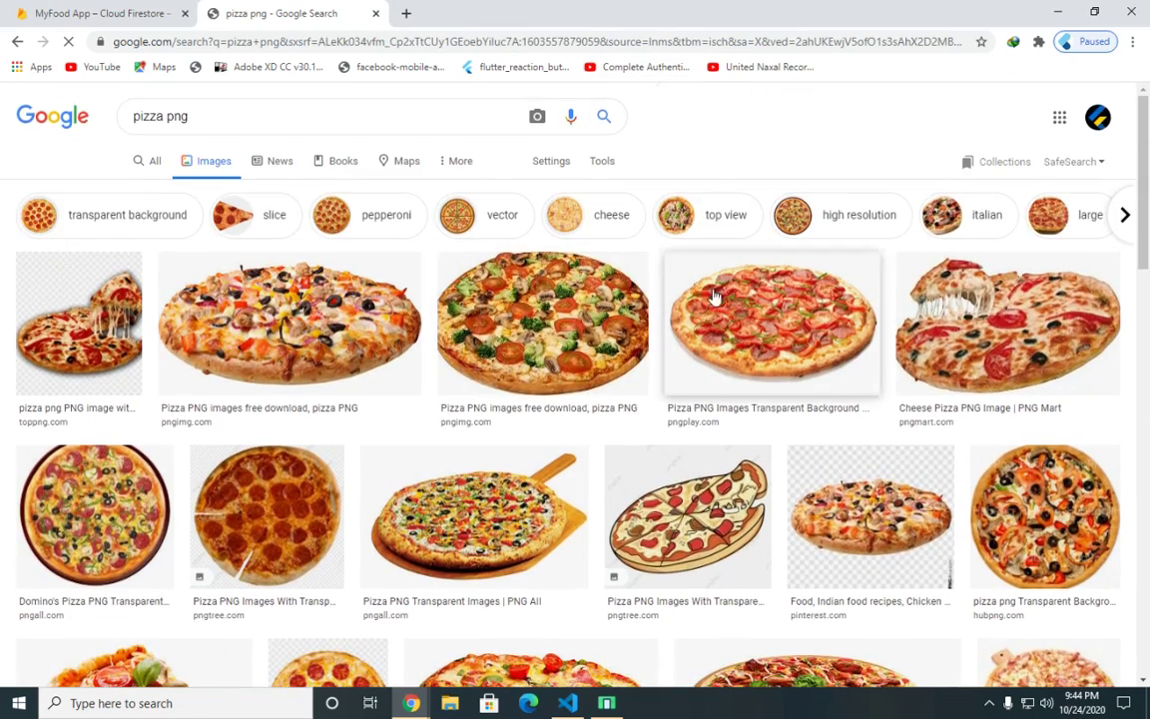
scroll(497, 310, down, 1)
scroll(497, 310, down, 1)
click(90, 329)
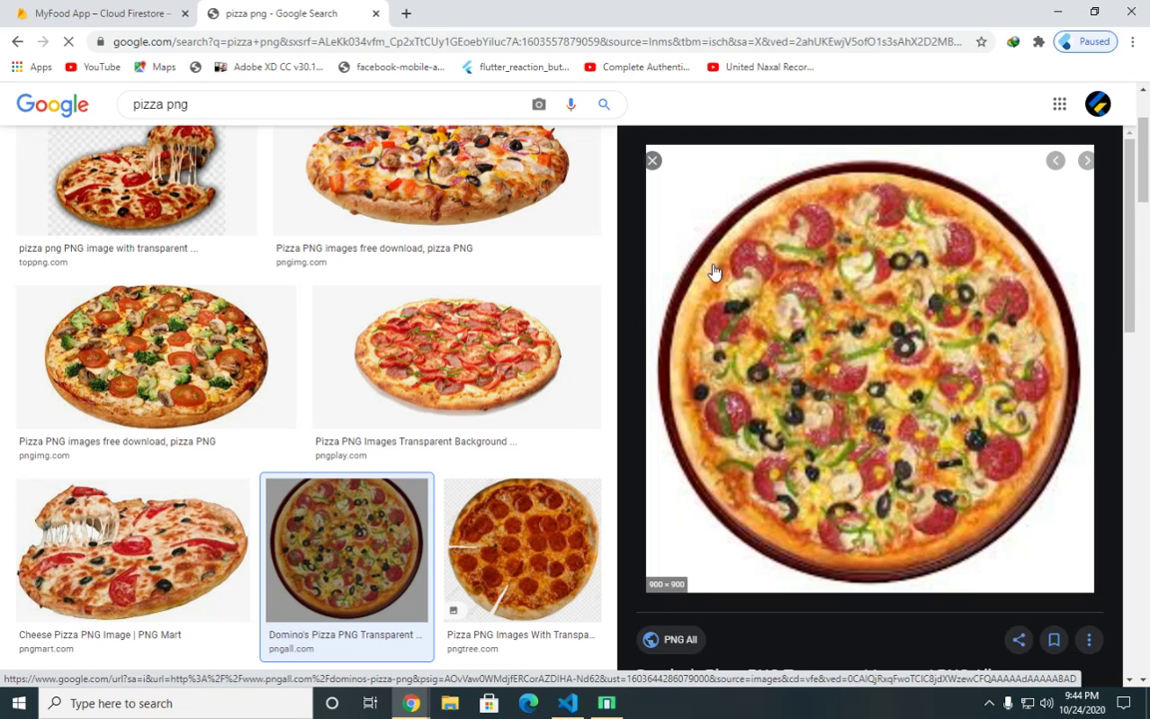
right_click(778, 261)
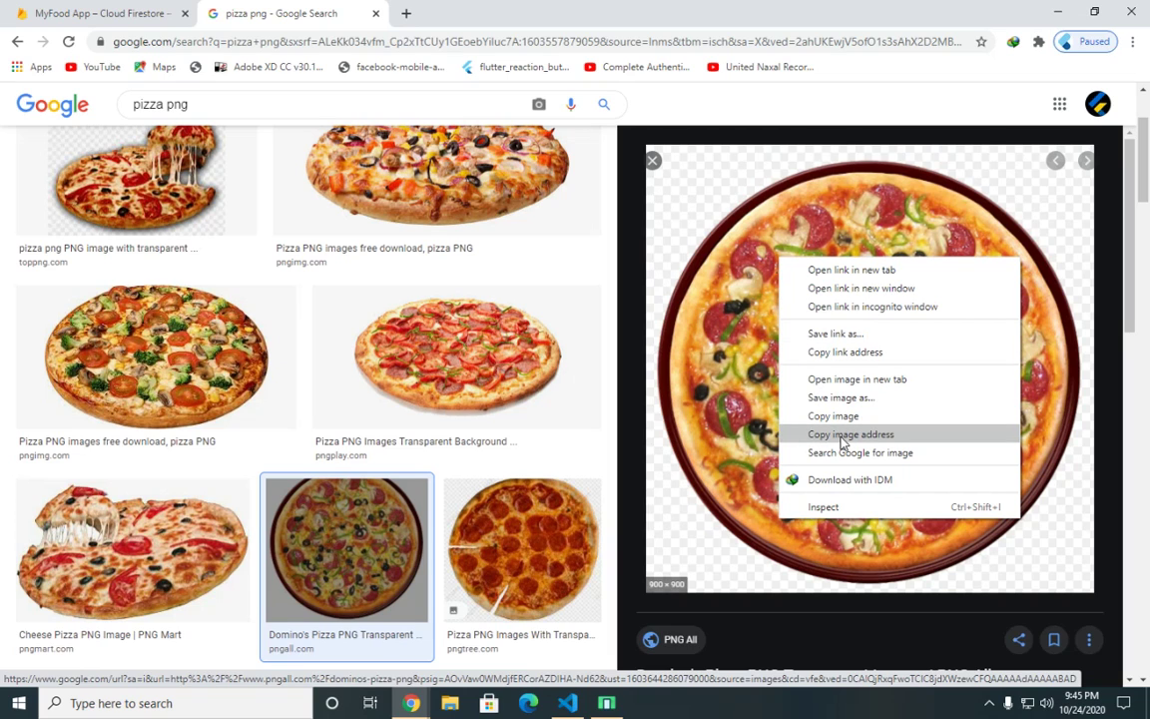
click(843, 435)
Step: Return to the Firestore data and add the image field to the Pizza document with the copied image address as its string value
click(85, 13)
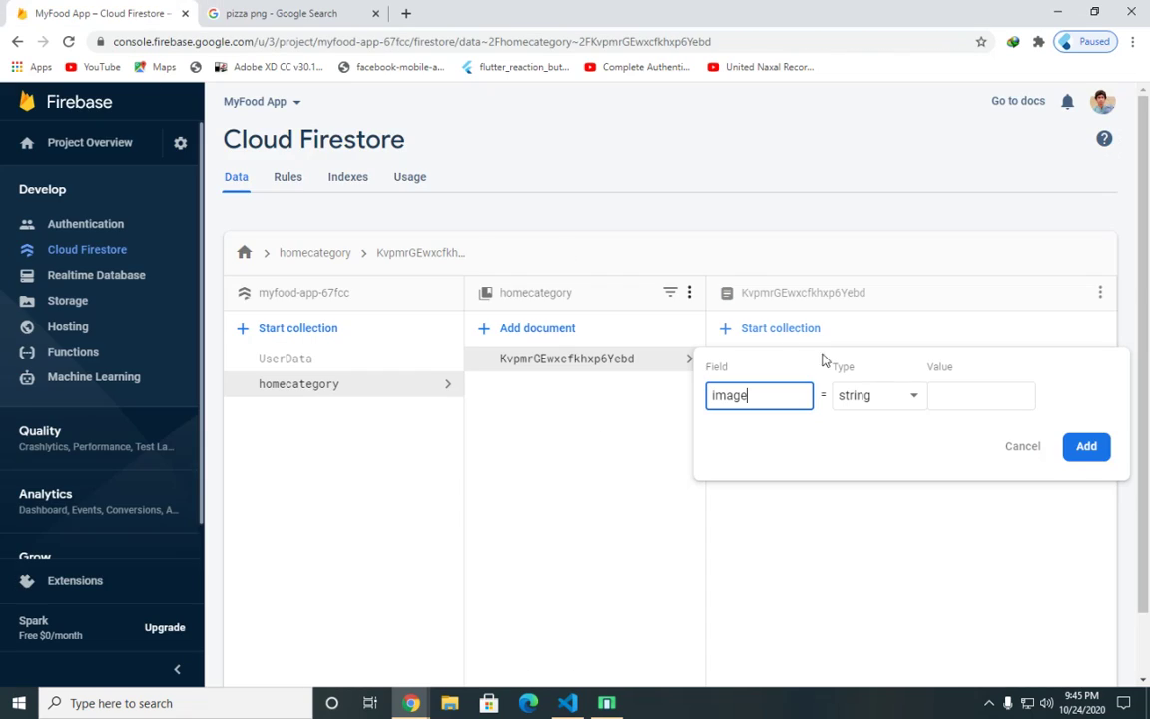
click(955, 403)
key(ctrl+v)
drag(964, 400, 850, 422)
double_click(955, 397)
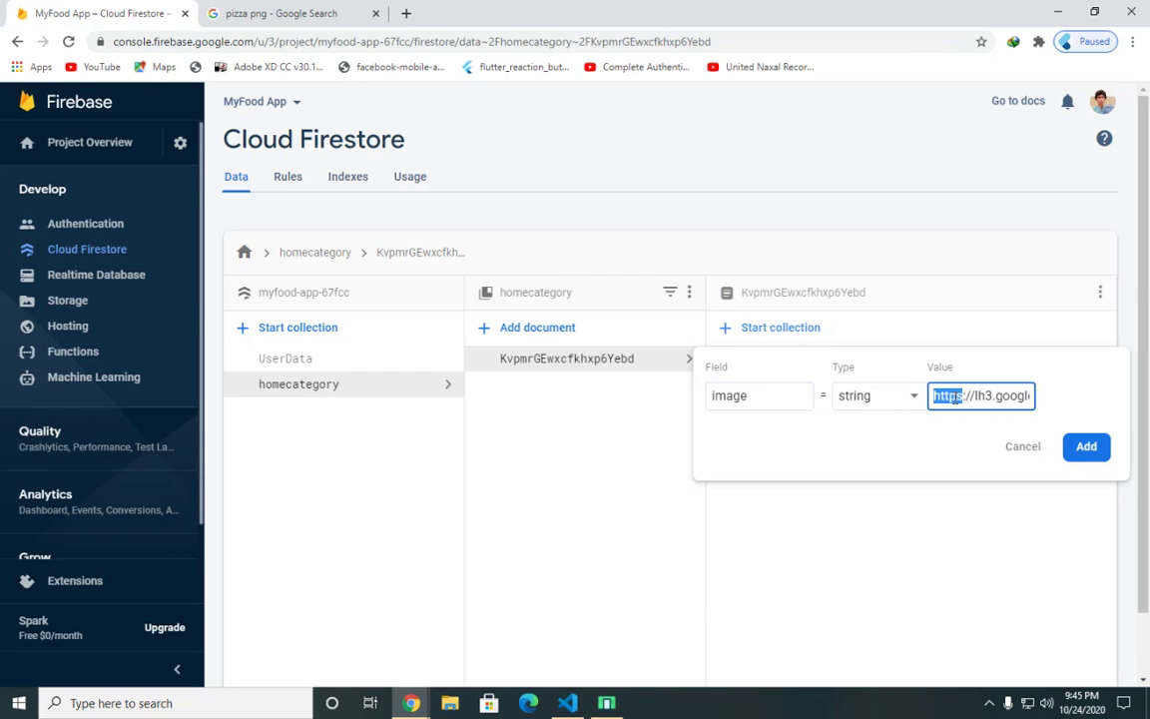
click(1086, 447)
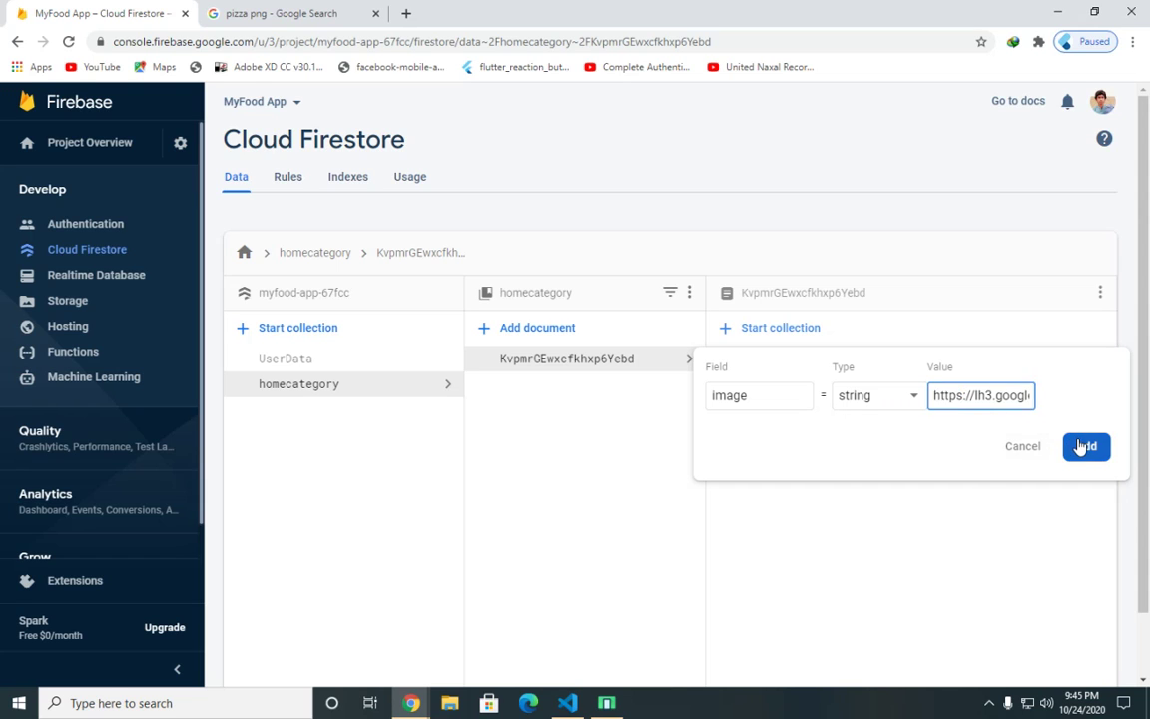
Step: Add a second document to the homecategory collection with an auto-generated ID and no fields
click(596, 336)
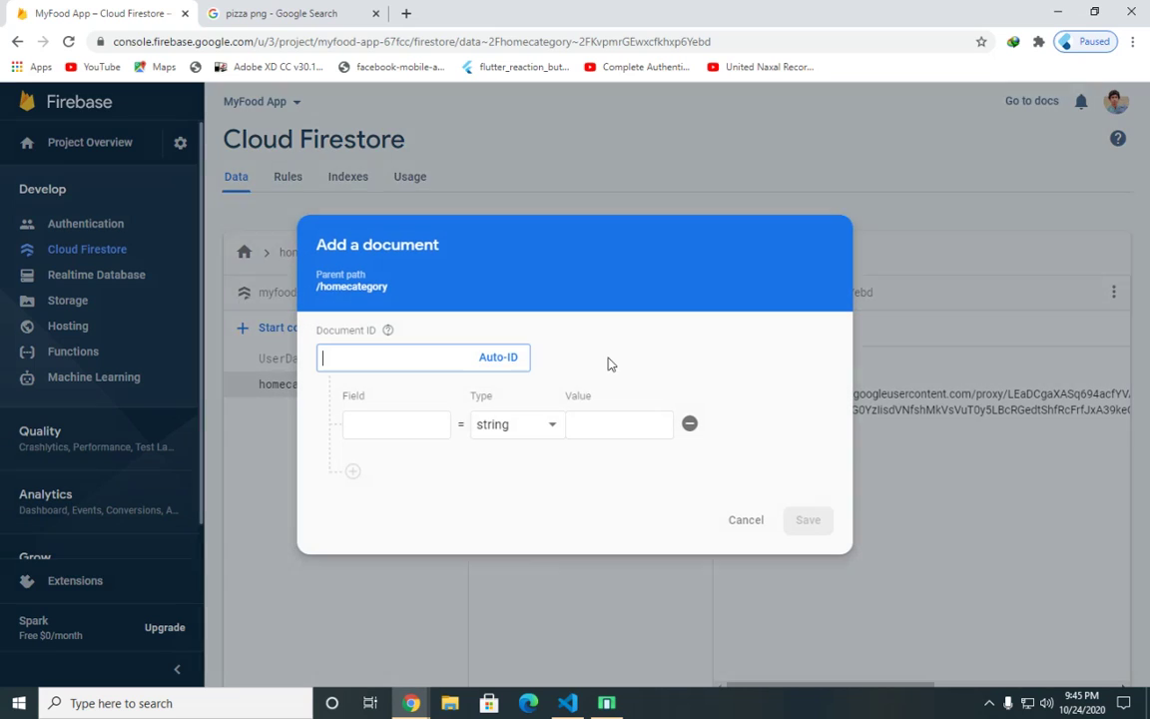
click(496, 357)
click(687, 423)
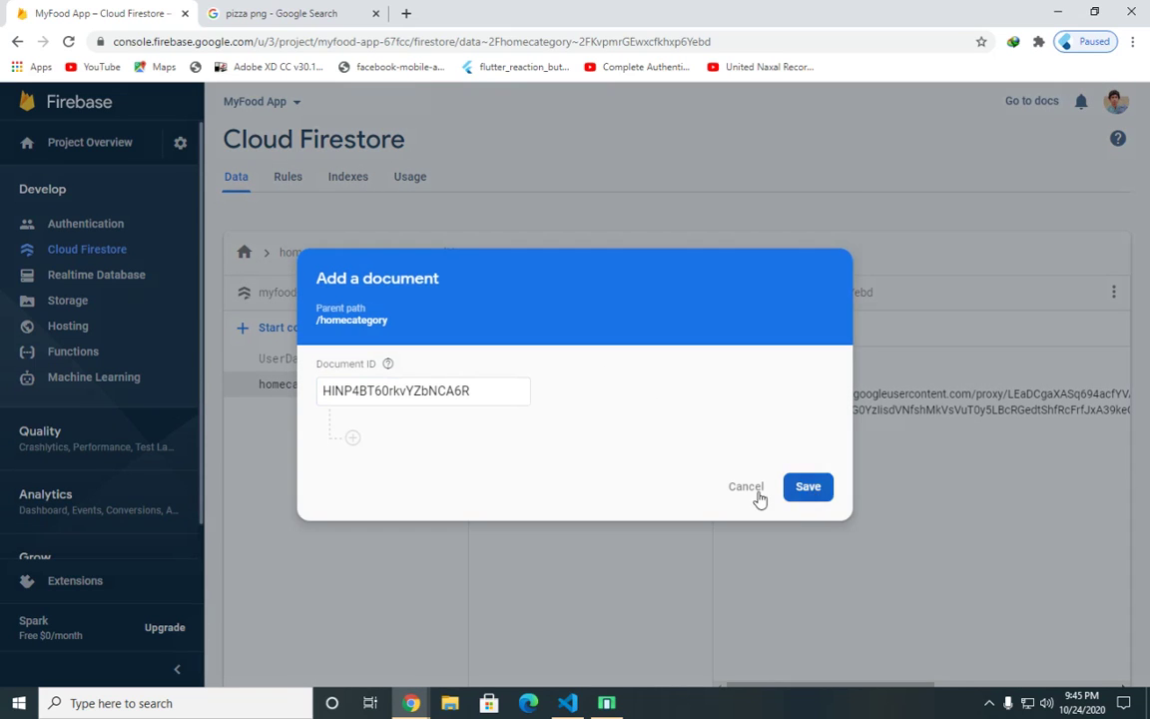
click(808, 487)
Step: Add a third homecategory document, also with an auto-generated ID and no fields
click(572, 335)
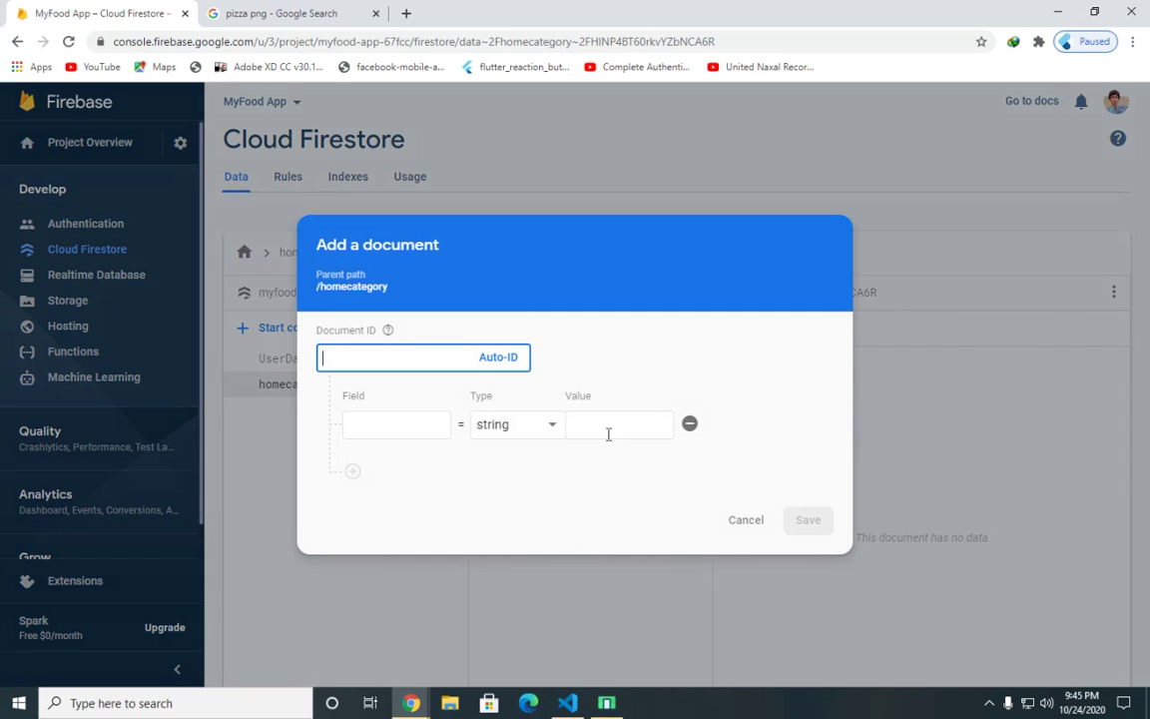
click(689, 424)
click(511, 393)
click(811, 487)
click(698, 389)
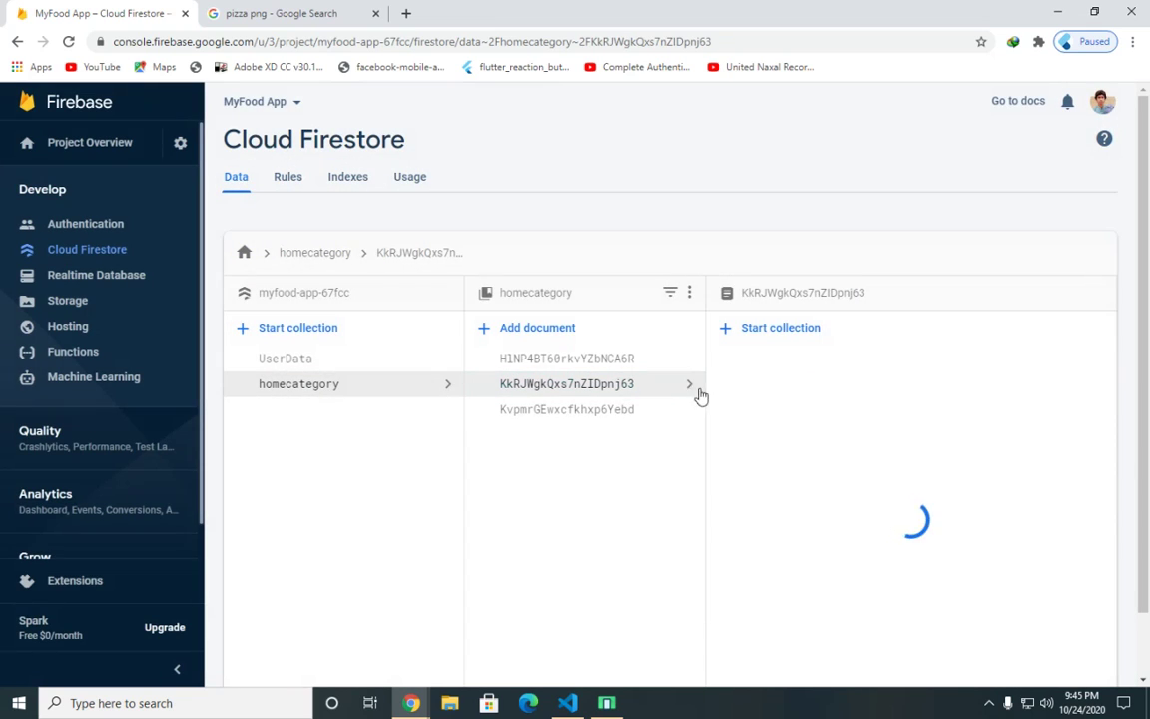
Step: Add a string field called name with the value Salad to the newly created third document
click(763, 363)
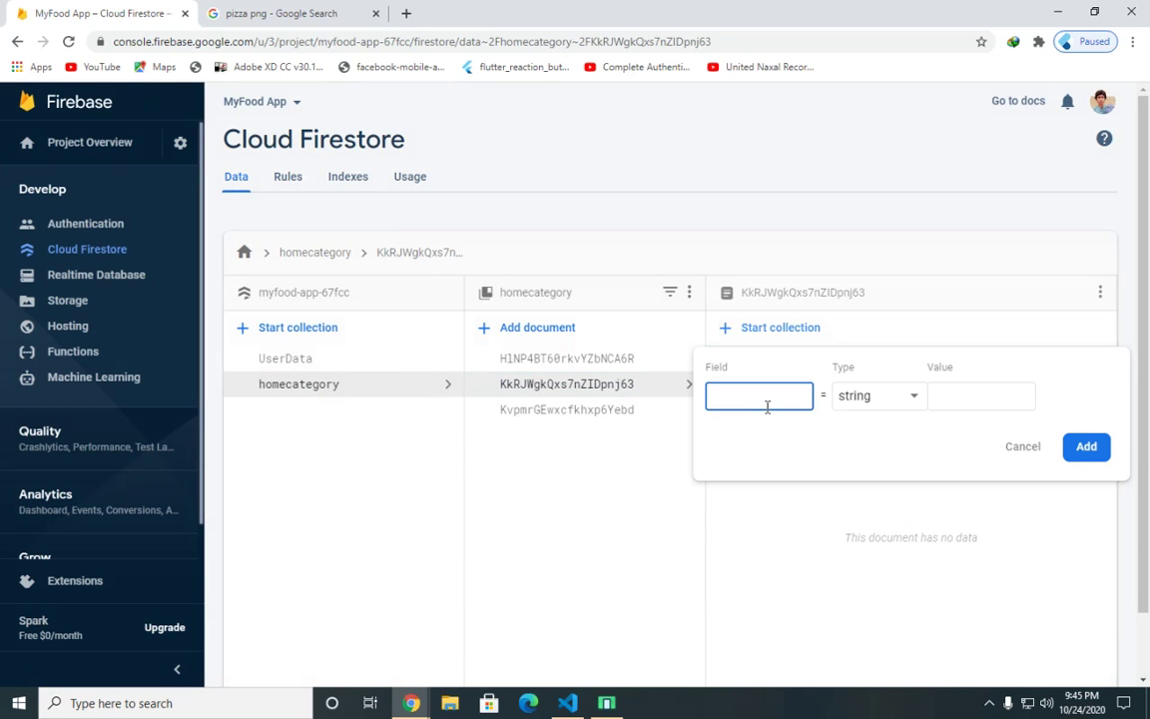
click(973, 397)
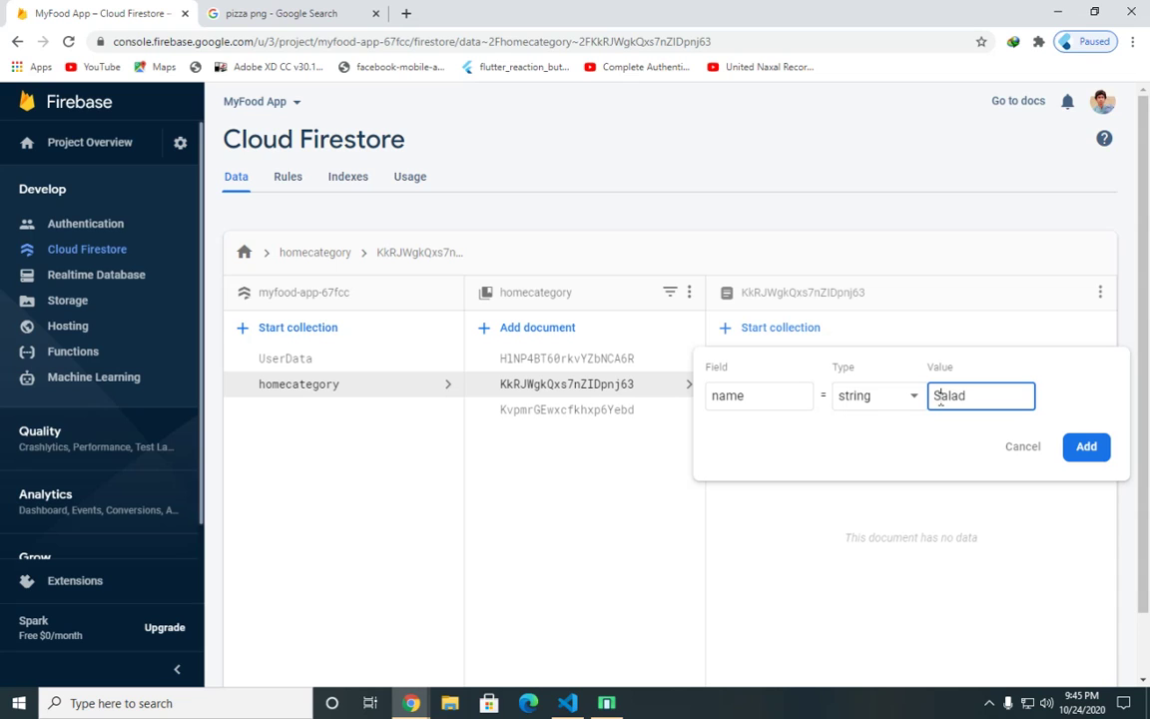
click(1086, 447)
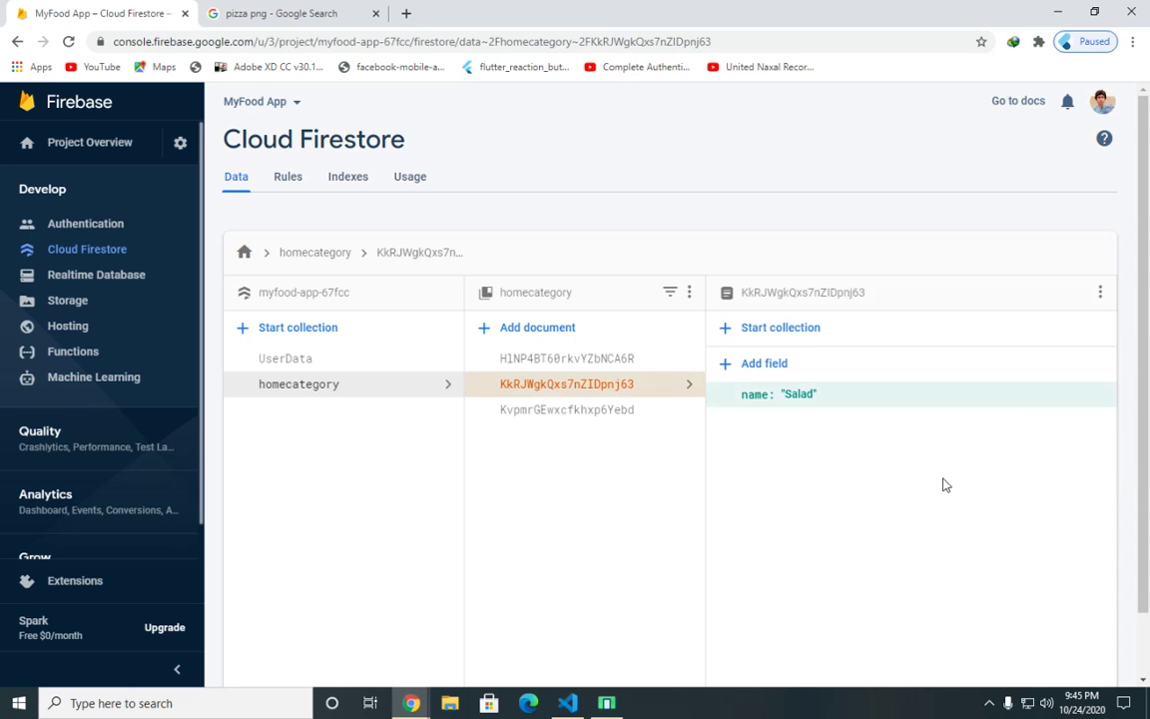
click(598, 410)
click(764, 367)
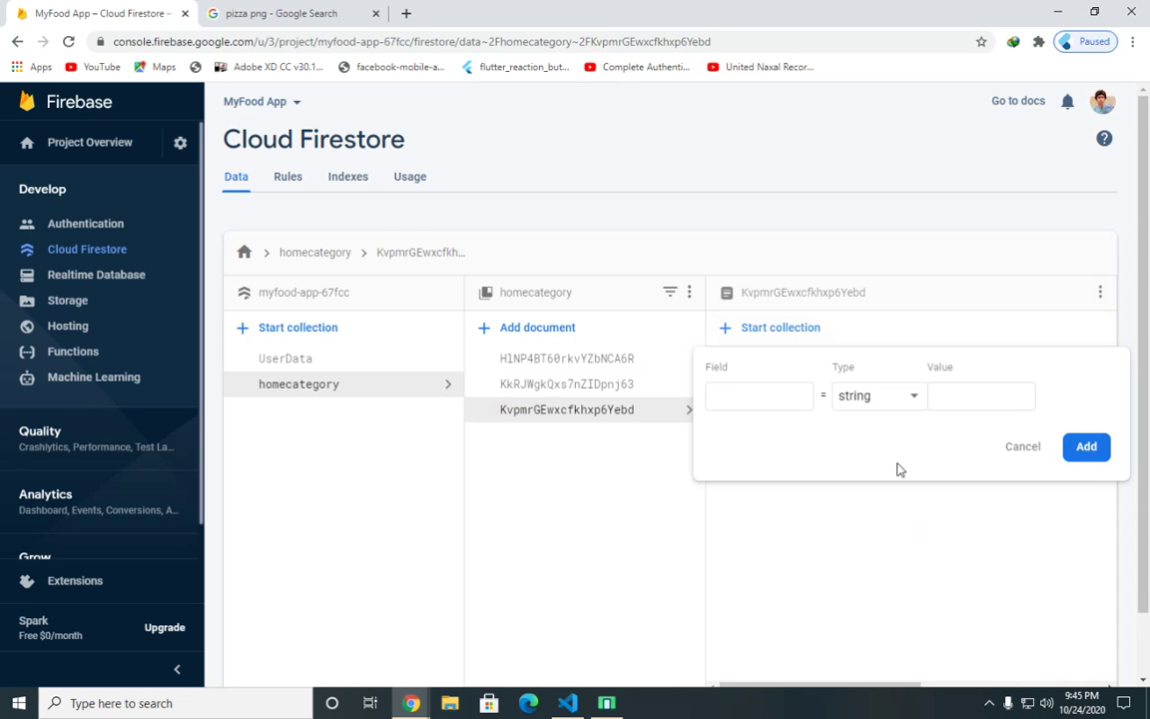
click(1034, 460)
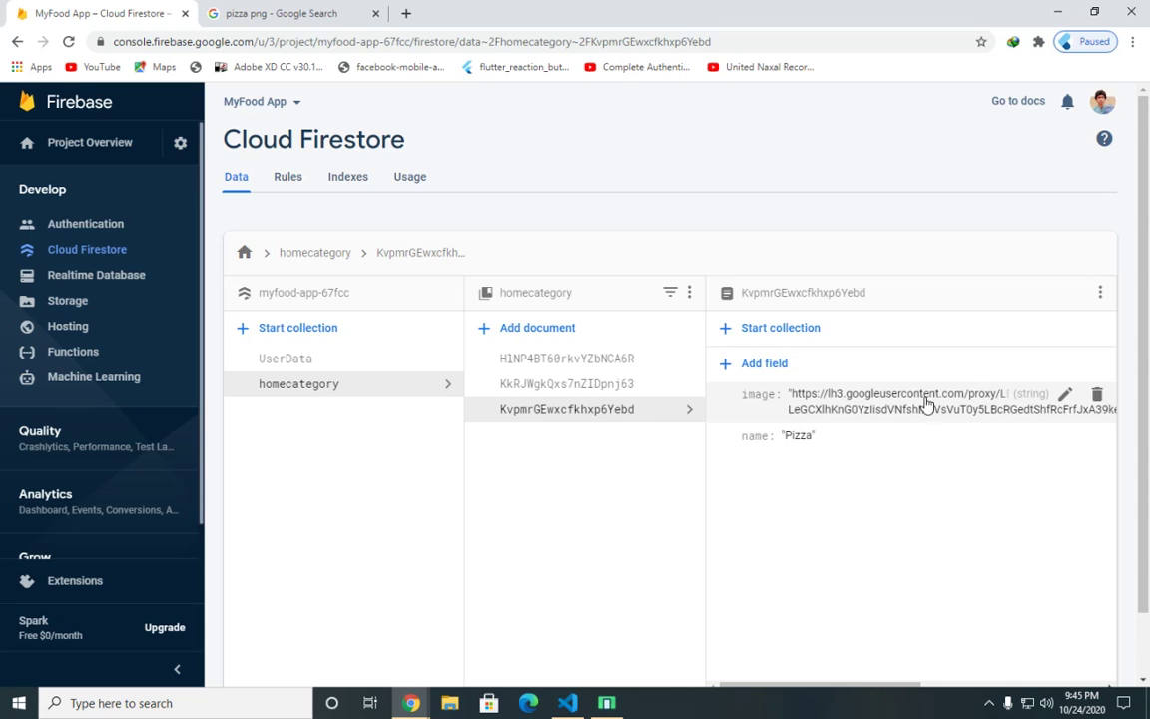
Step: Add a string field called name with the value Burgar to the remaining empty homecategory document
click(619, 362)
click(768, 368)
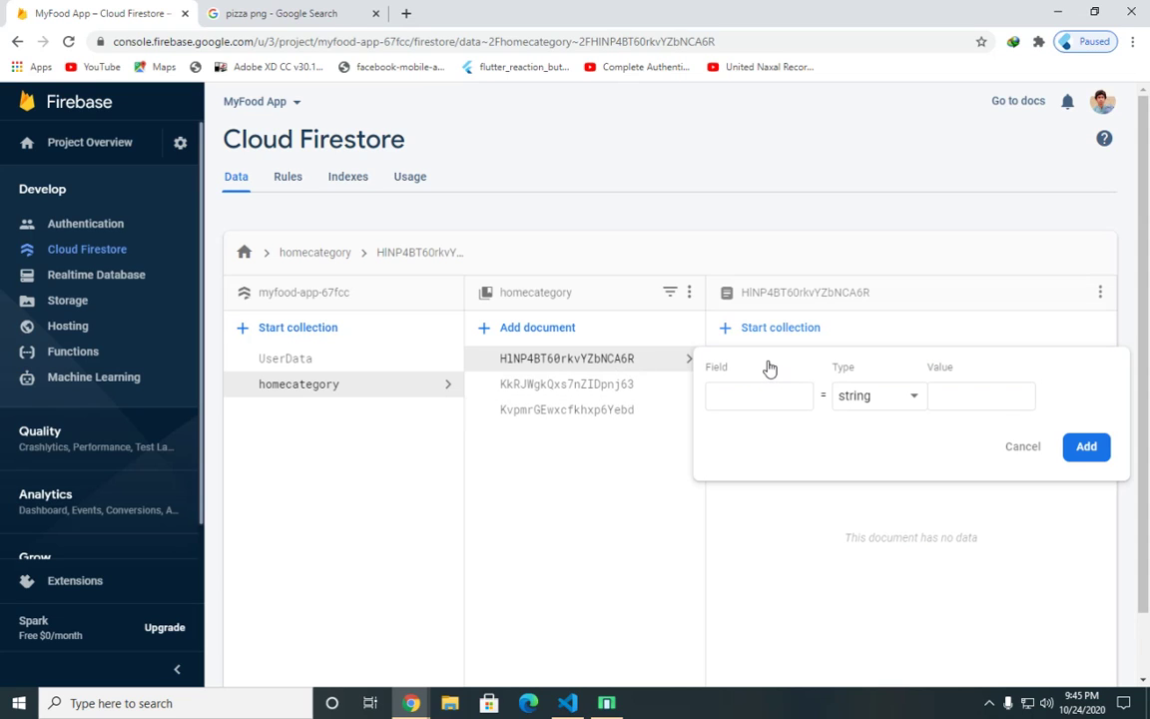
click(770, 386)
text(name)
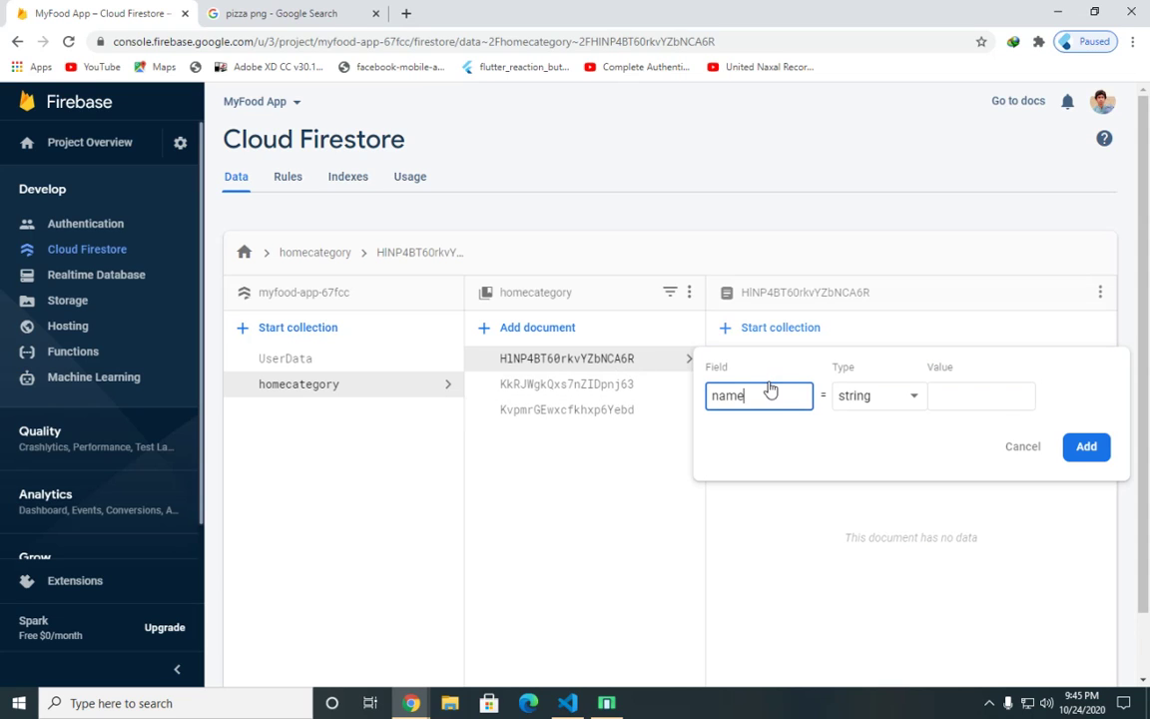
click(950, 392)
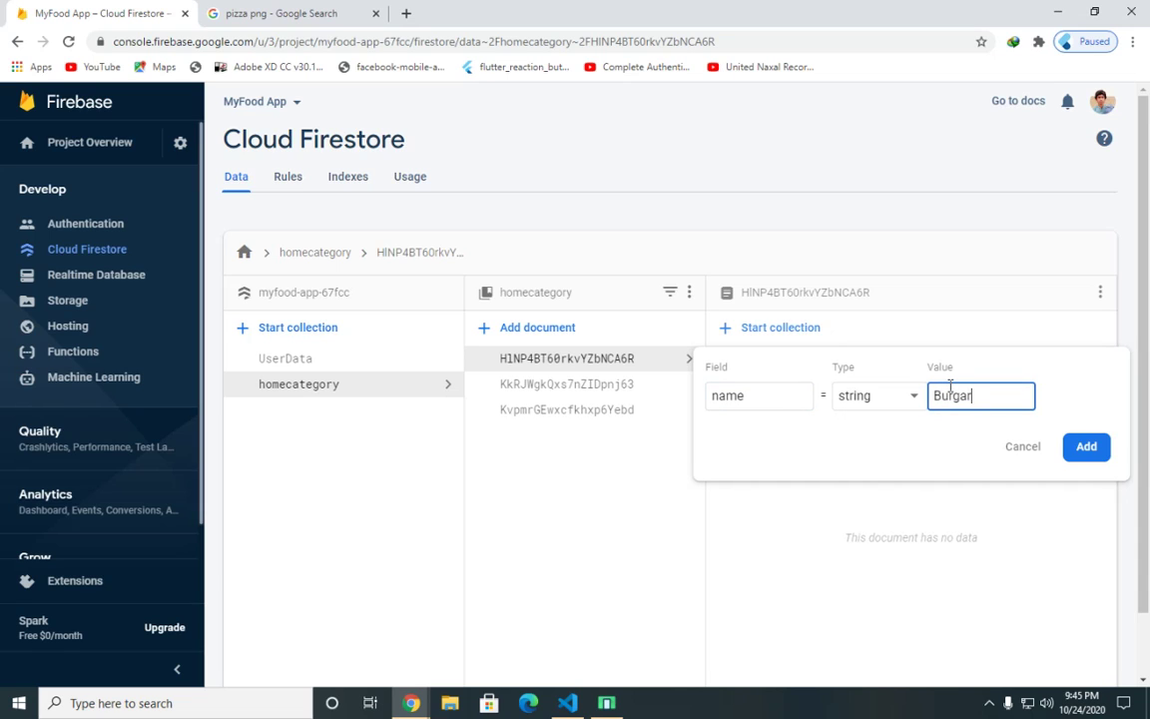
text(Burgar)
key(Return)
click(845, 405)
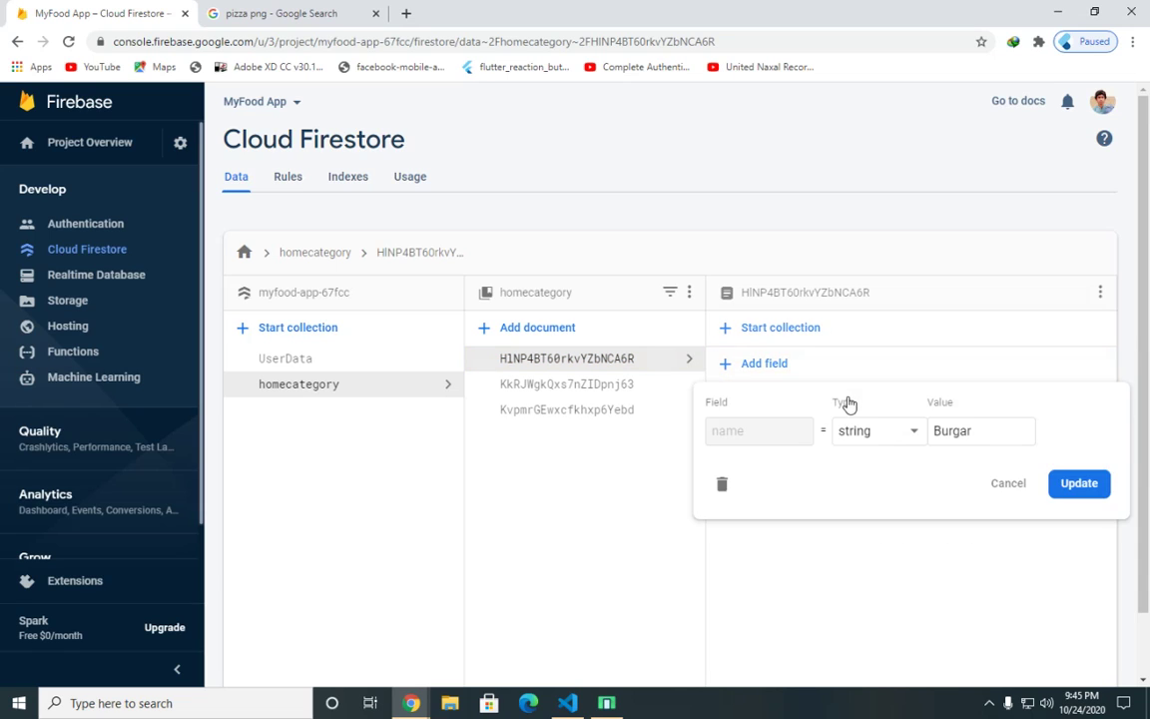
click(1014, 484)
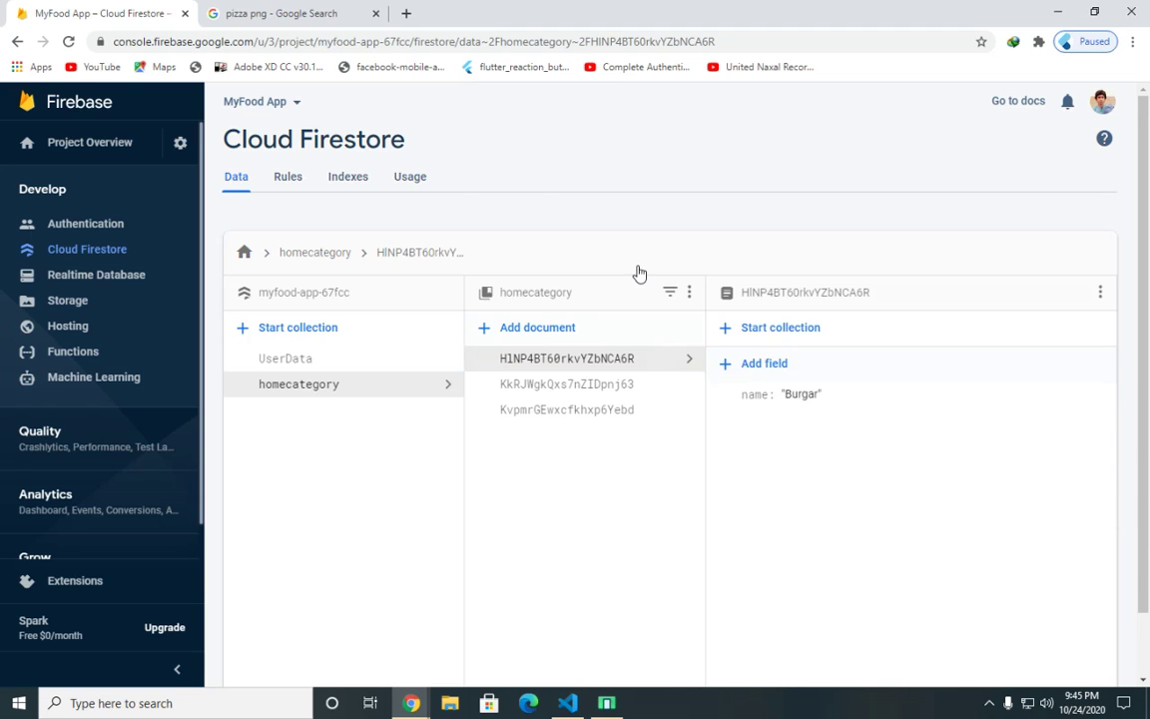
Step: Change the Google image search in the other tab to "salad png"
click(228, 12)
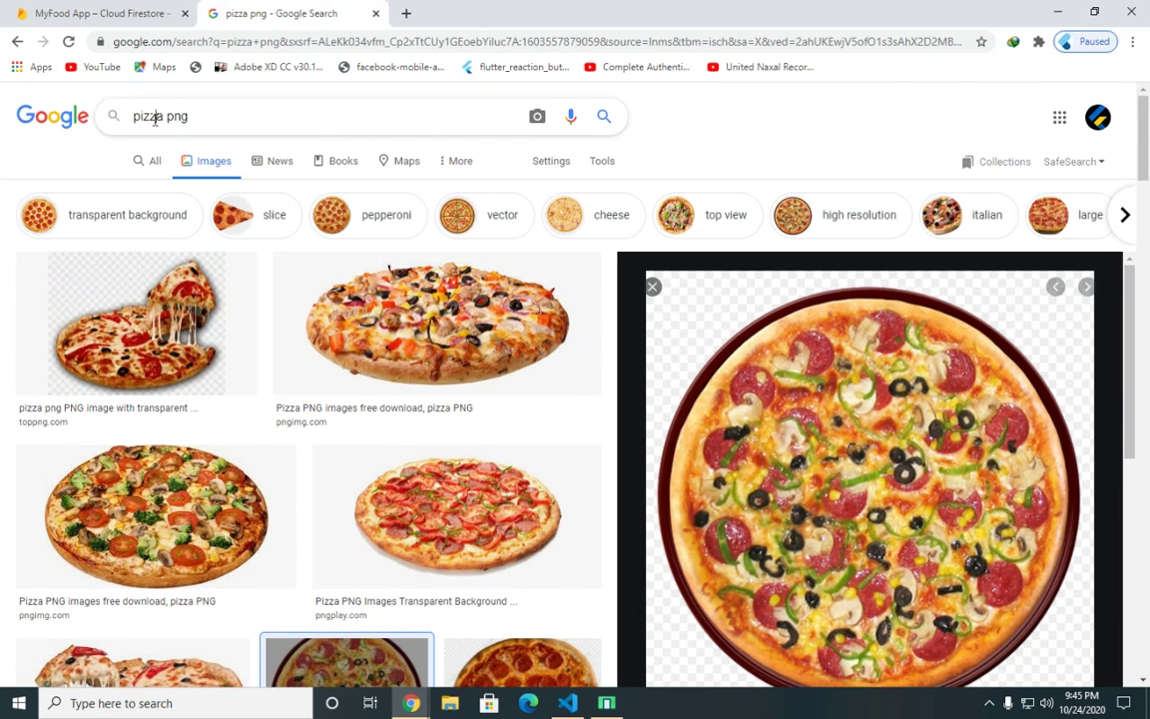
triple_click(155, 118)
click(150, 120)
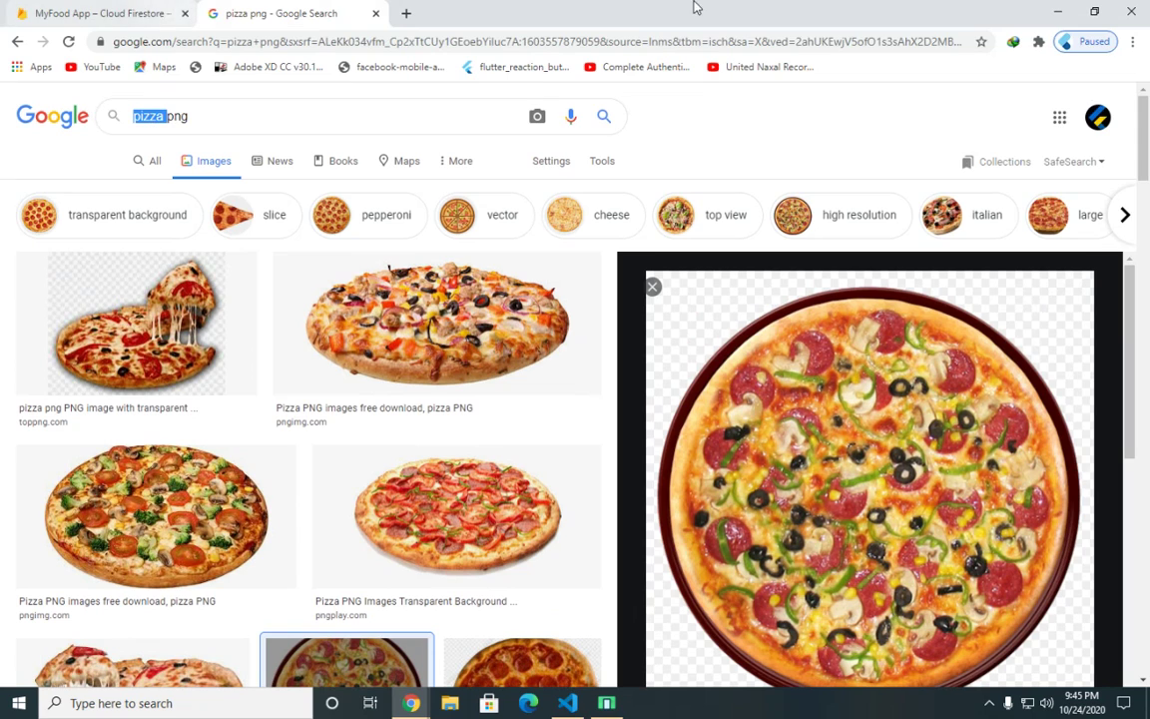
text(salad)
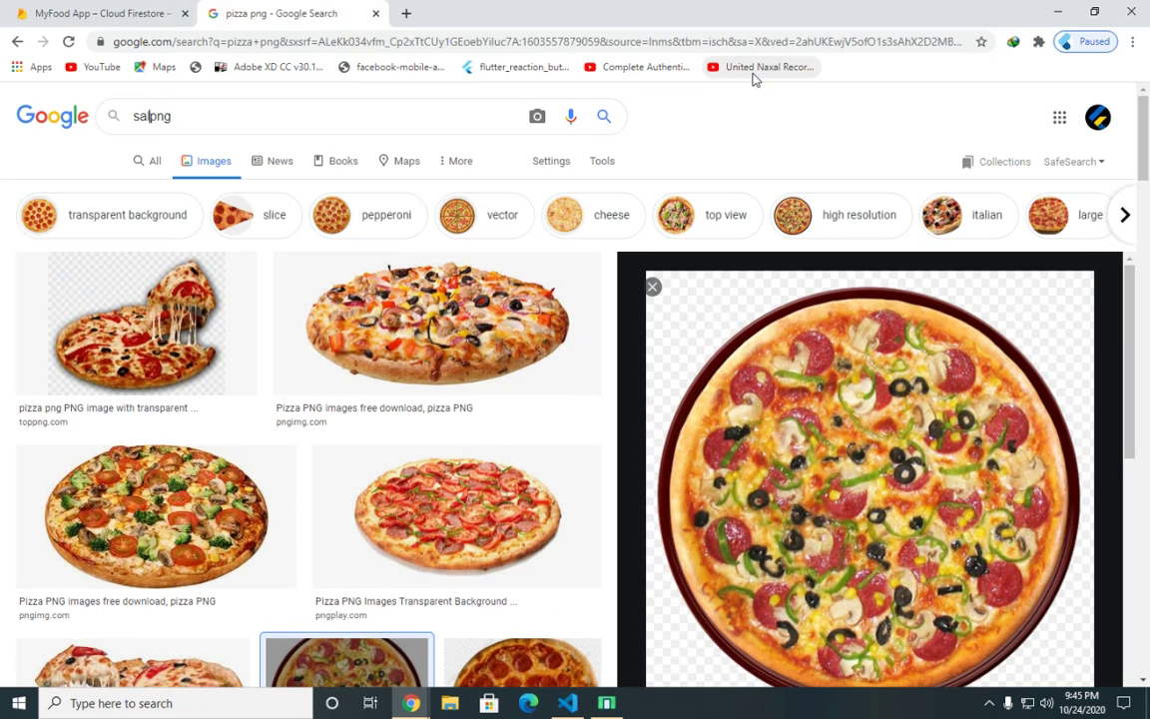
key(Return)
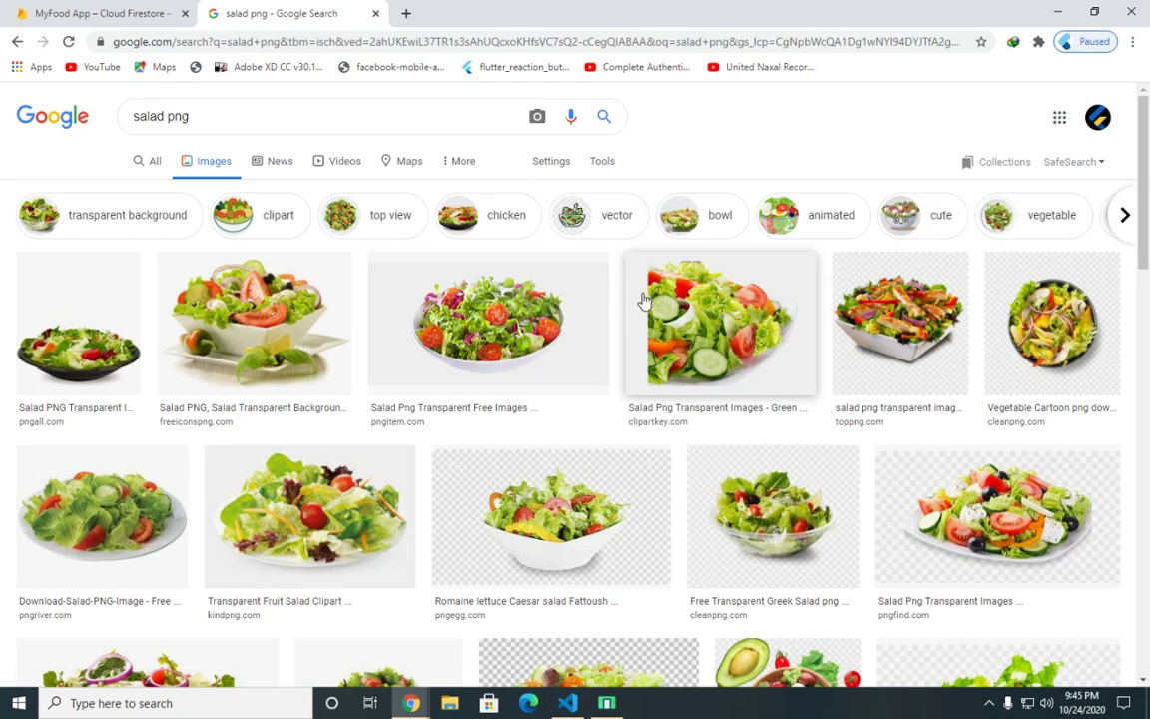
Step: Copy the image address of the Salad PNG Clipart picture from PNG Mart
scroll(676, 299, down, 3)
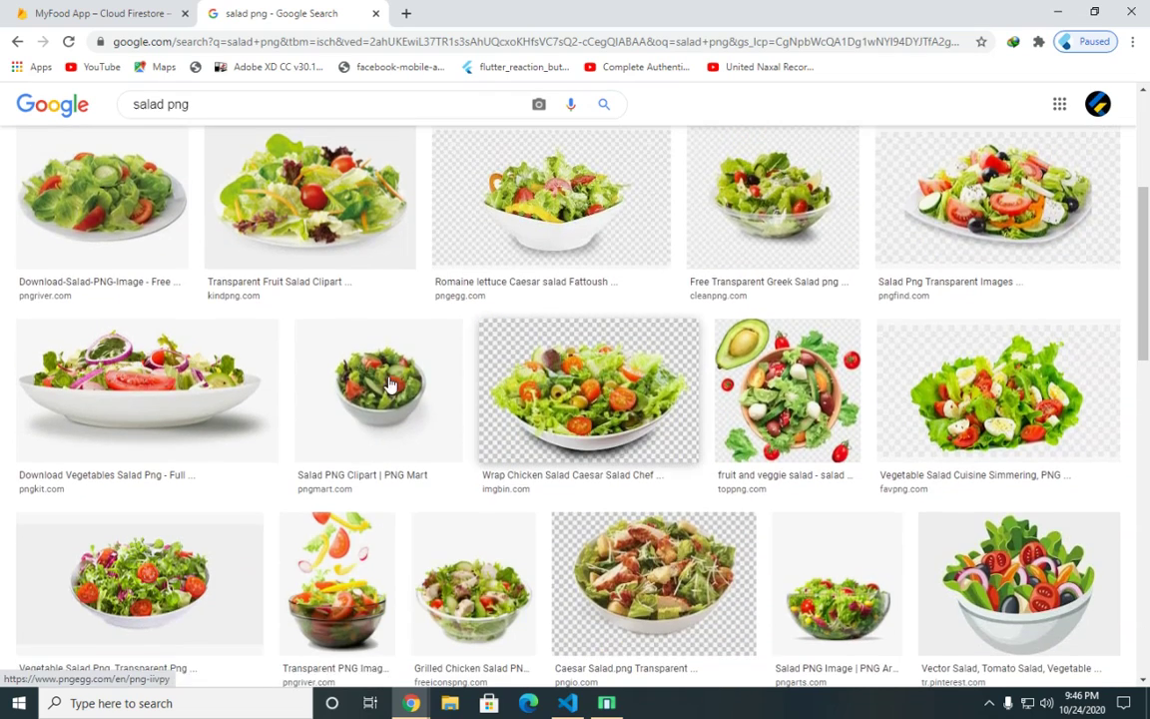
click(419, 380)
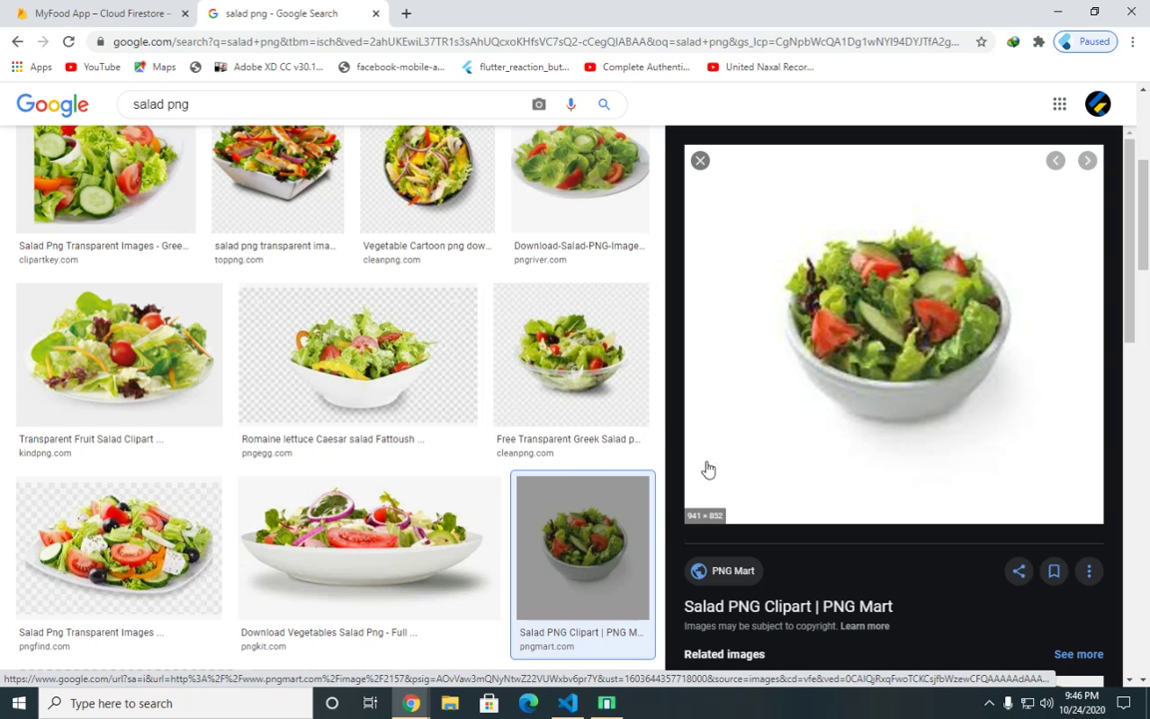
right_click(869, 279)
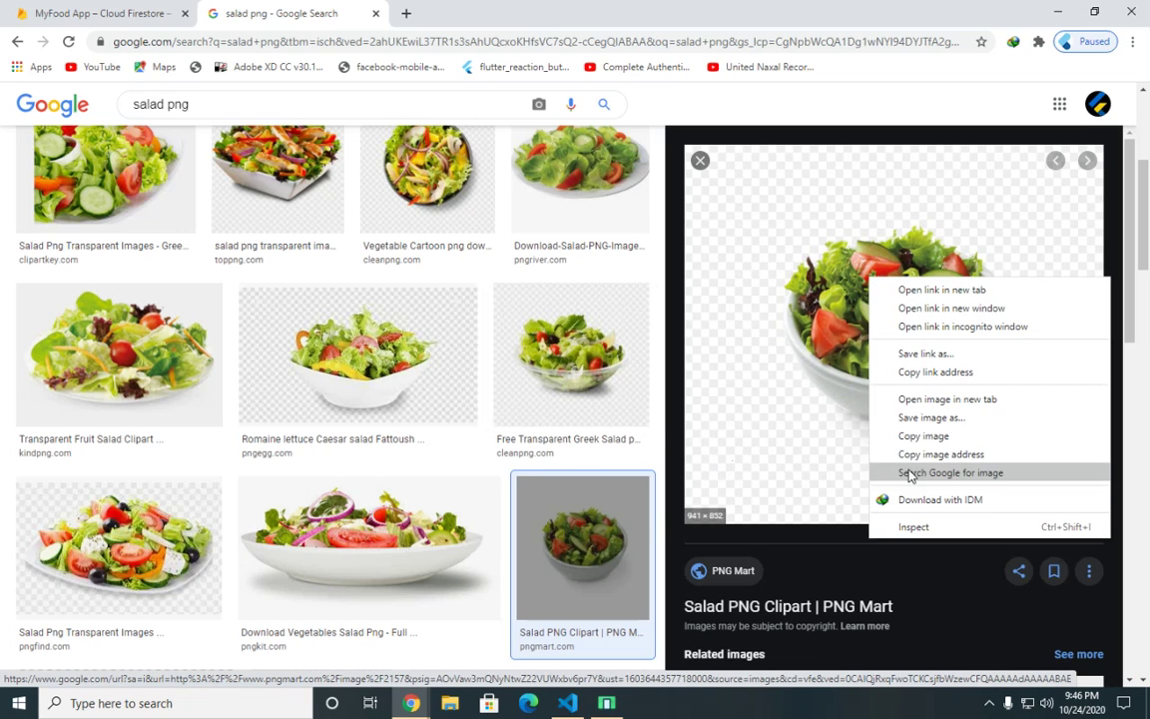
click(940, 454)
Step: Add a string field called image to the Salad document in Firestore, with the copied image address as its value
click(100, 13)
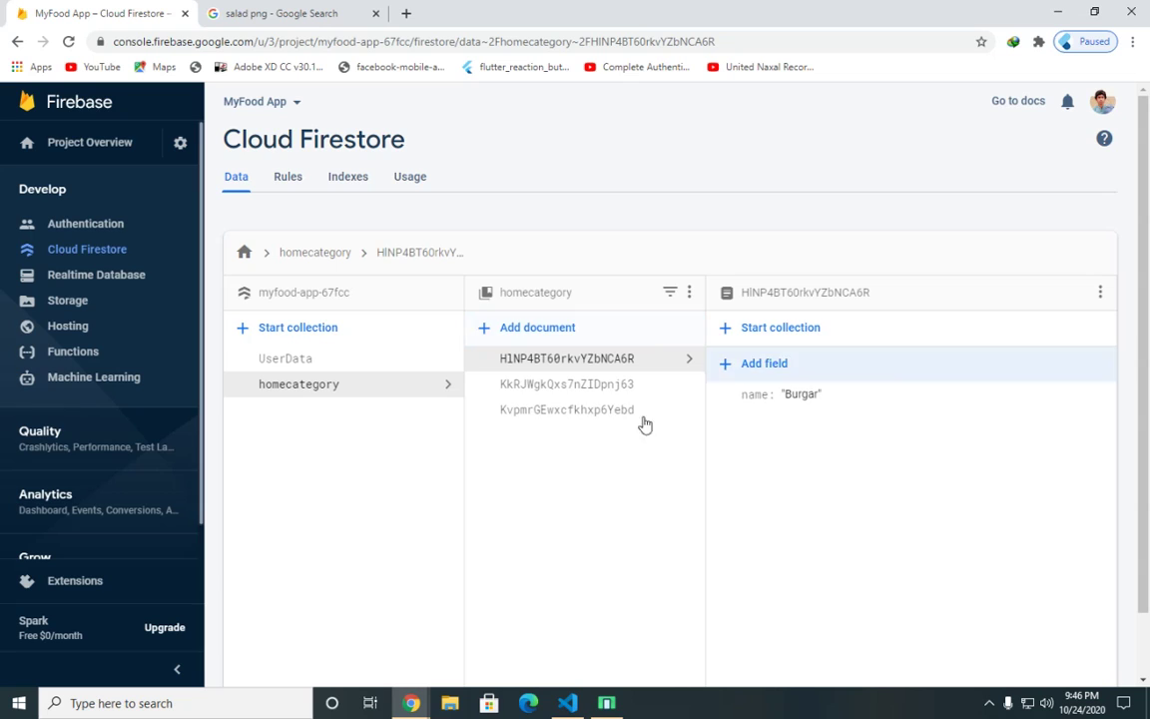
click(577, 390)
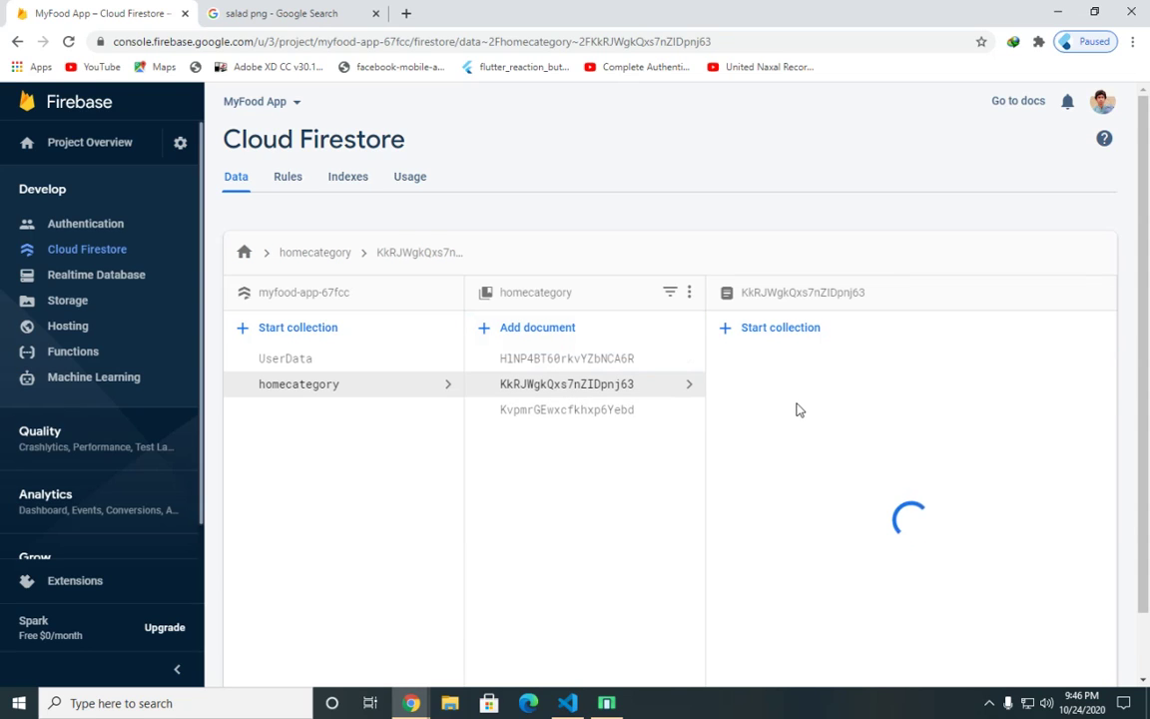
click(767, 364)
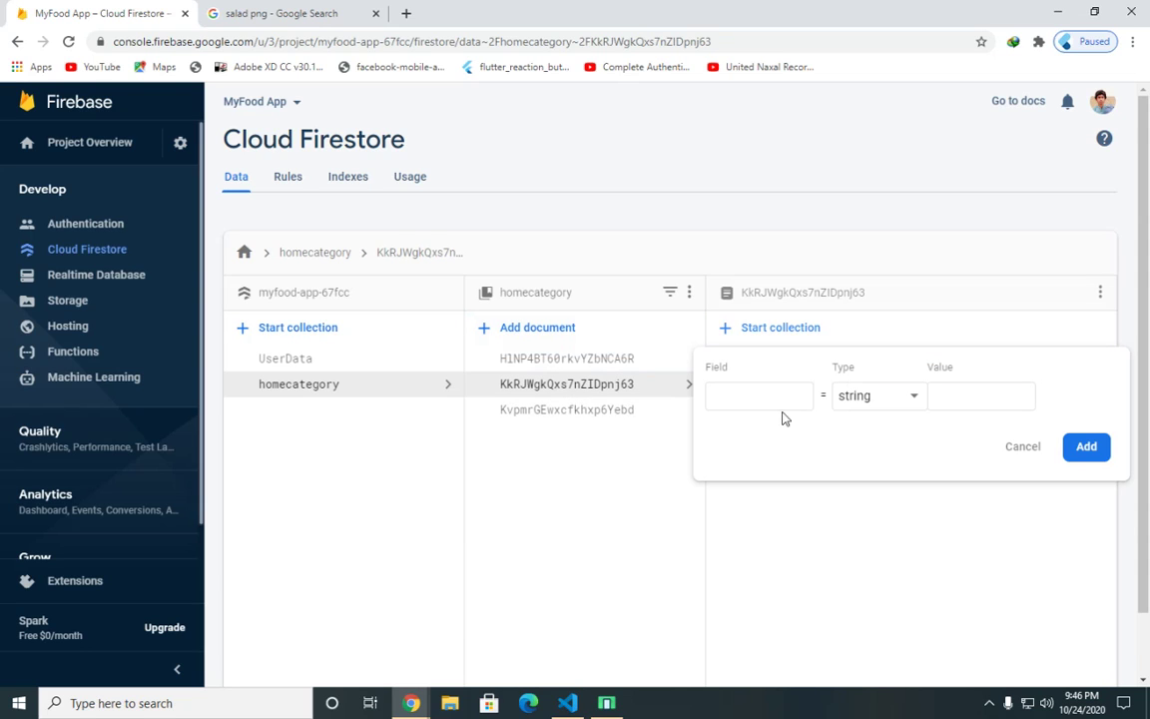
click(742, 398)
text(image)
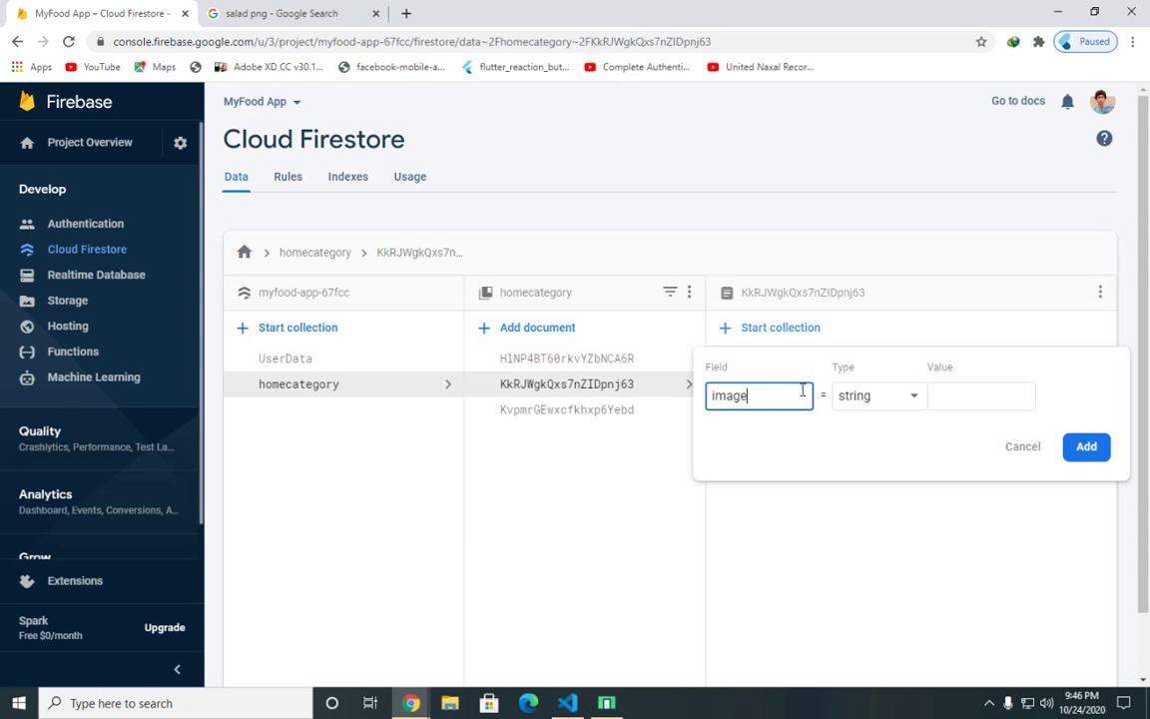
key(Tab)
key(ctrl+v)
click(1083, 446)
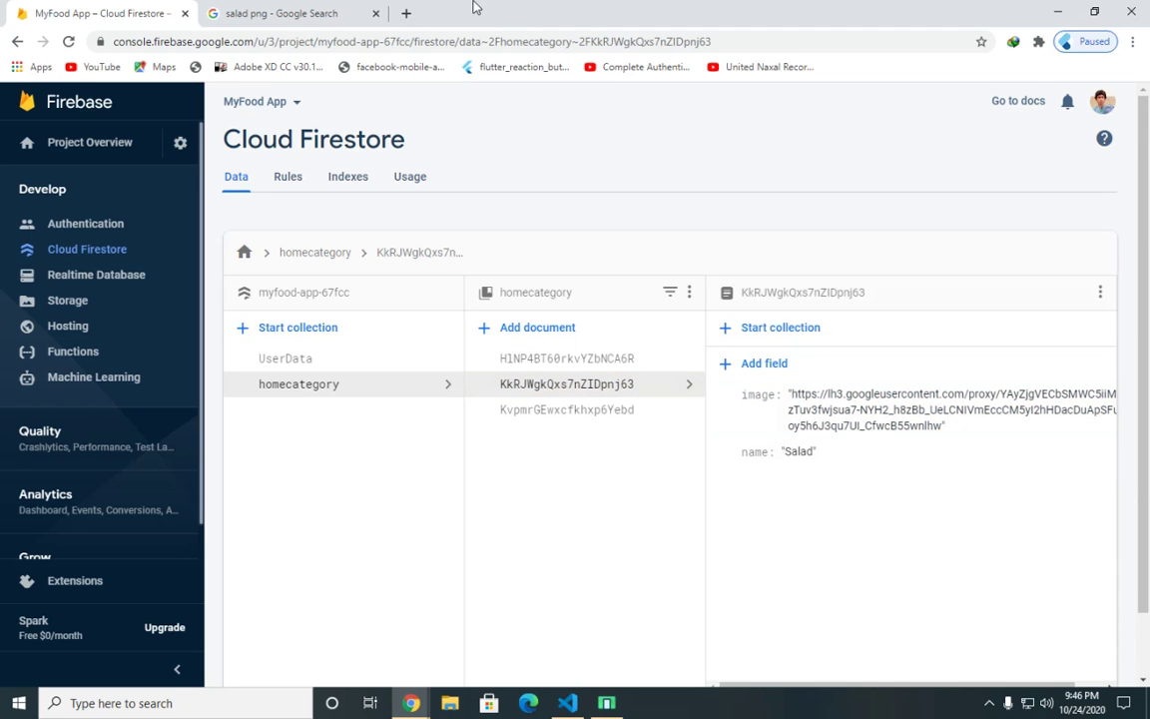
Step: Go back to the Google image results and search for "burgar png" instead of the salad images
click(277, 14)
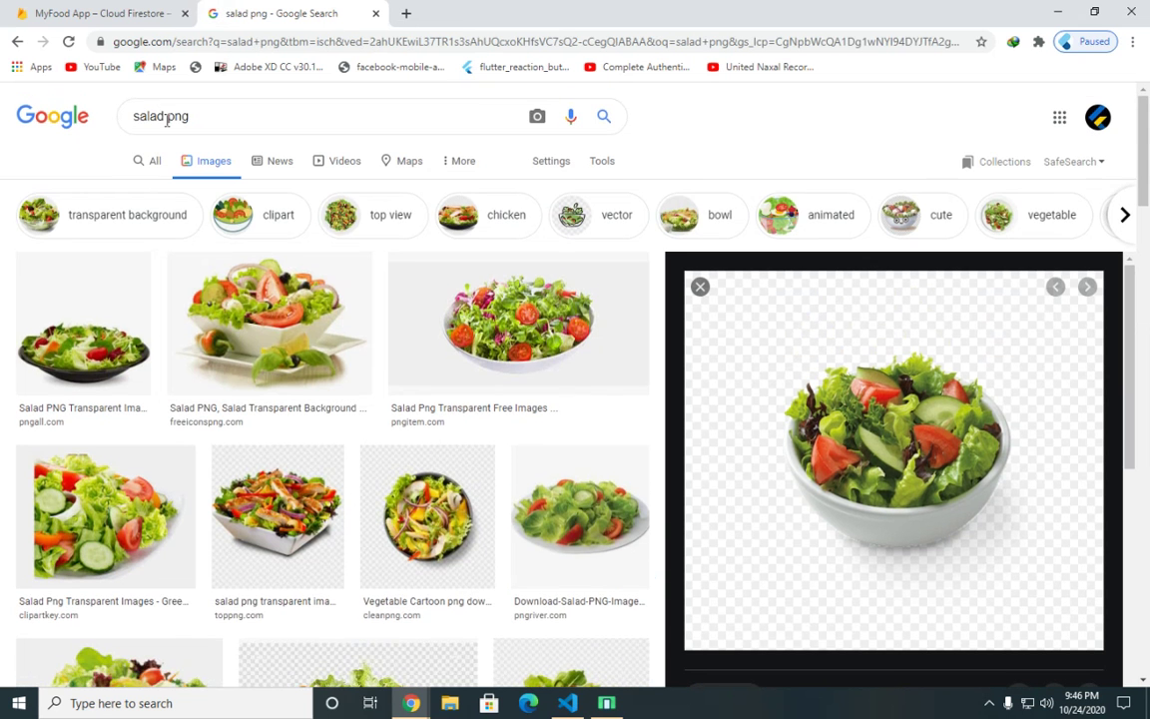
click(153, 113)
double_click(154, 109)
text(bur)
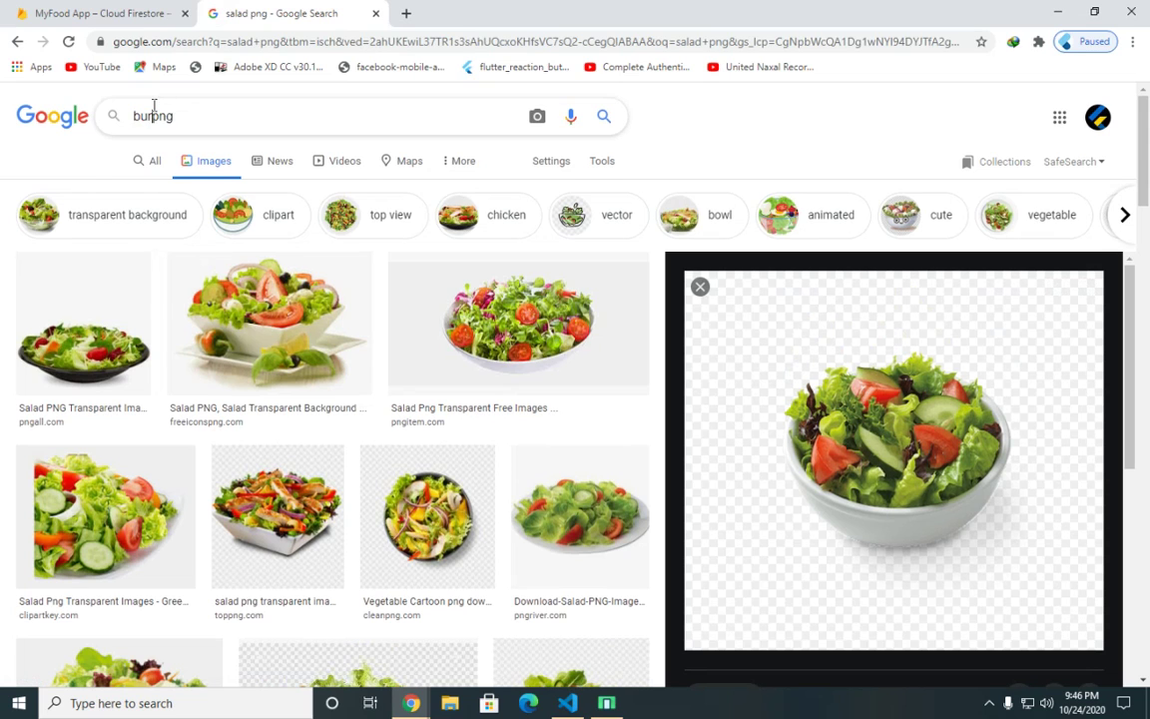
text(gar)
key(Return)
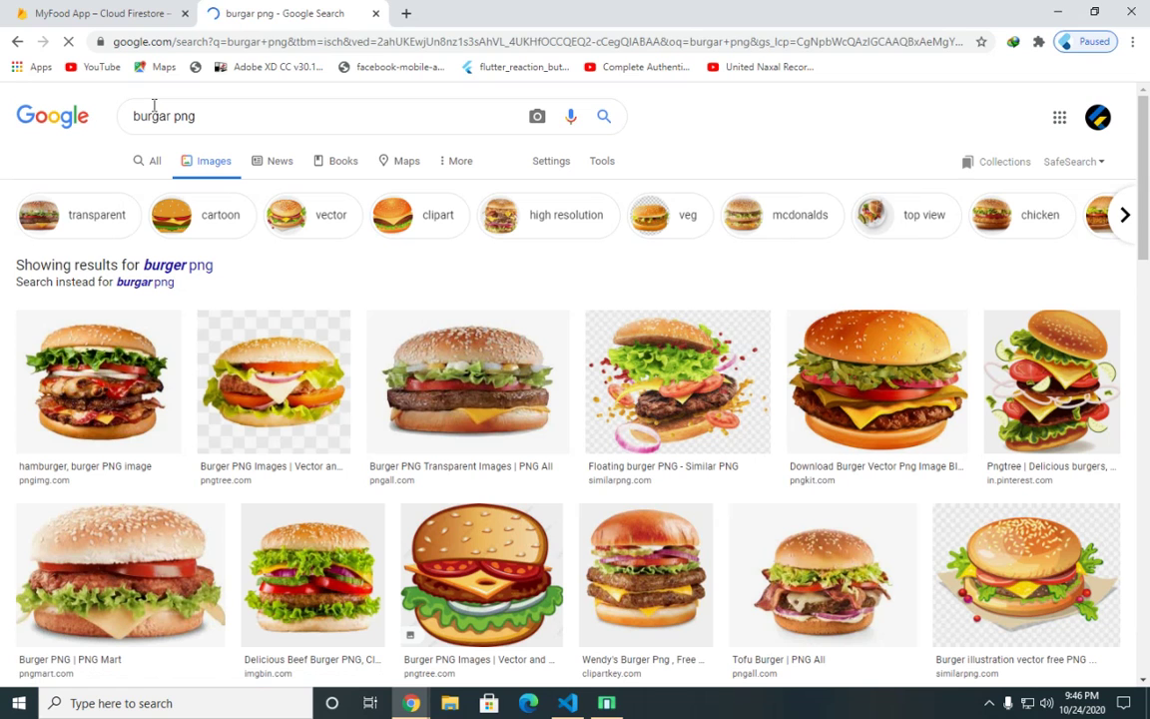
Step: Copy the image address of the hamburger, burger PNG image from pngimg.com
click(92, 349)
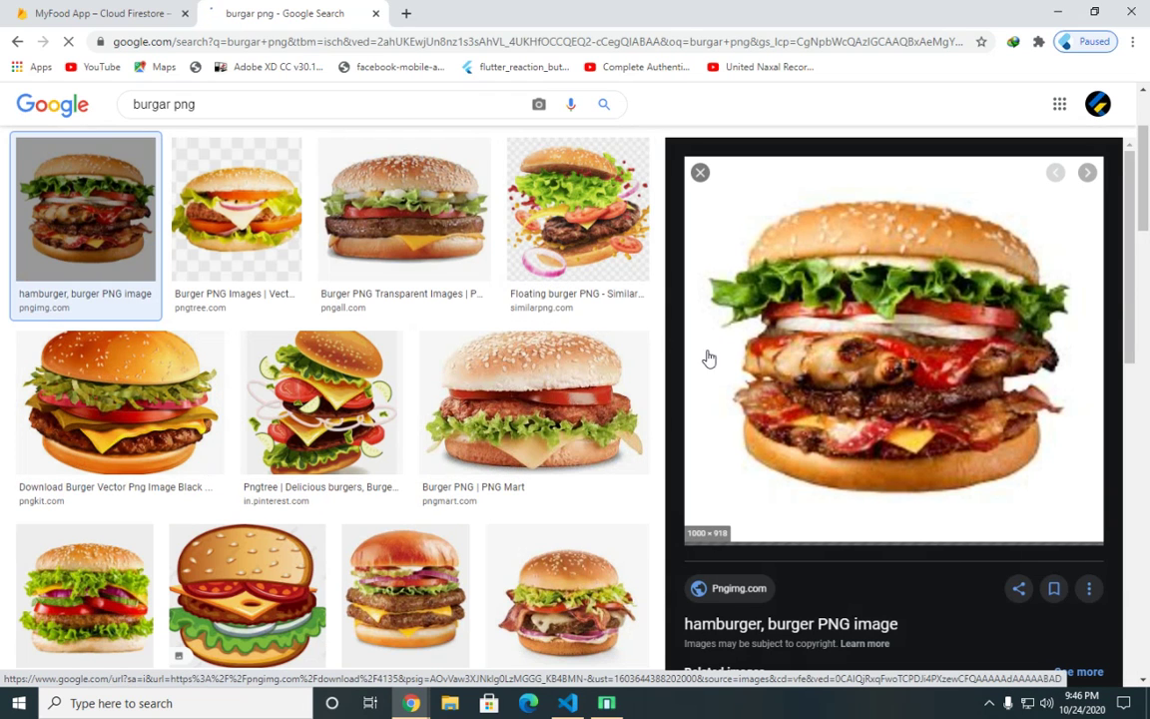
right_click(859, 307)
click(909, 476)
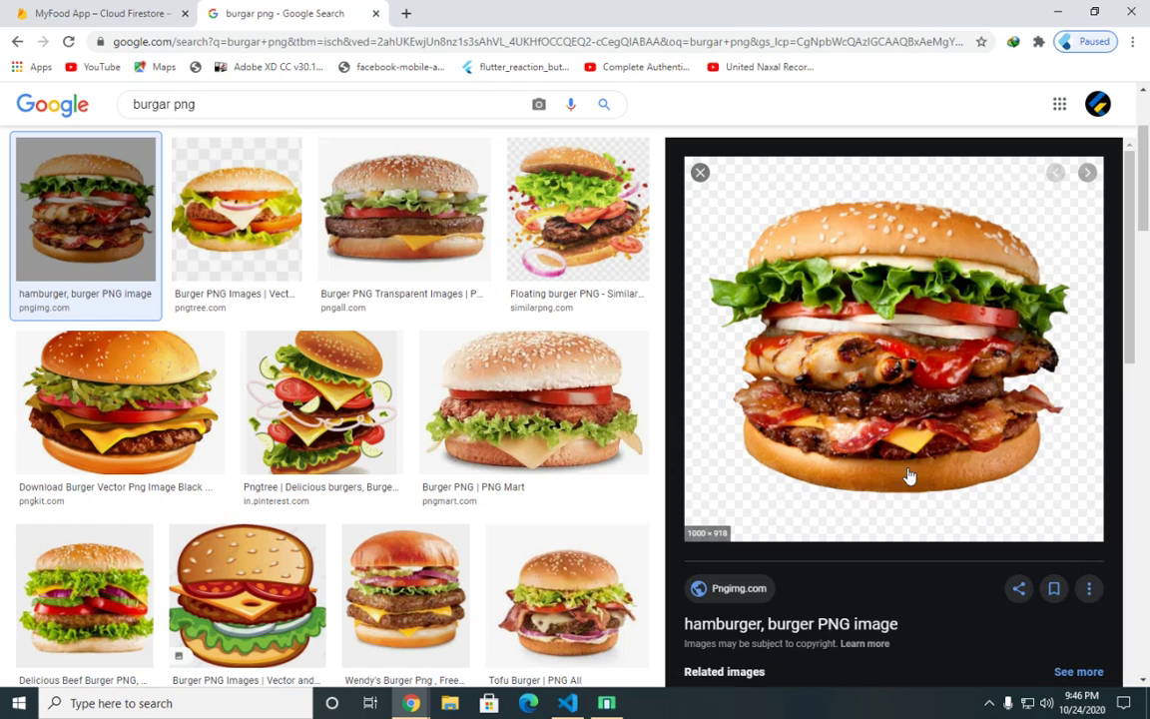
Step: Add a string field called image to the Burgar document in Firestore, with the copied burger image address as its value
click(89, 13)
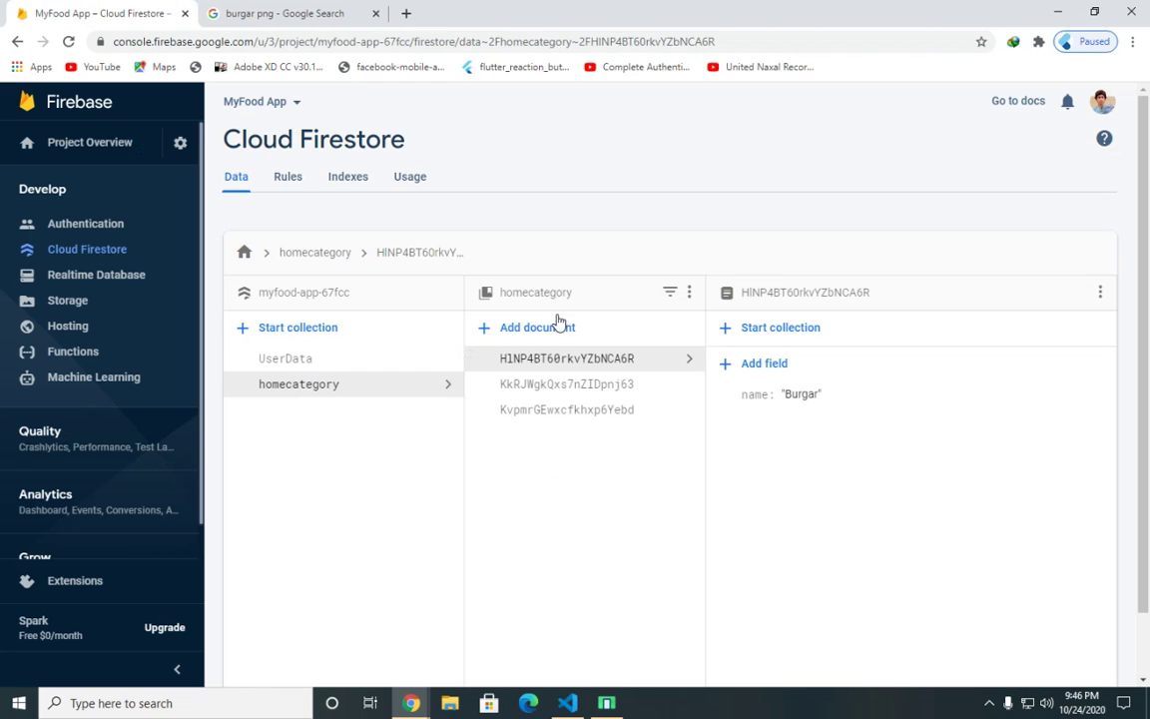
click(727, 365)
text(image)
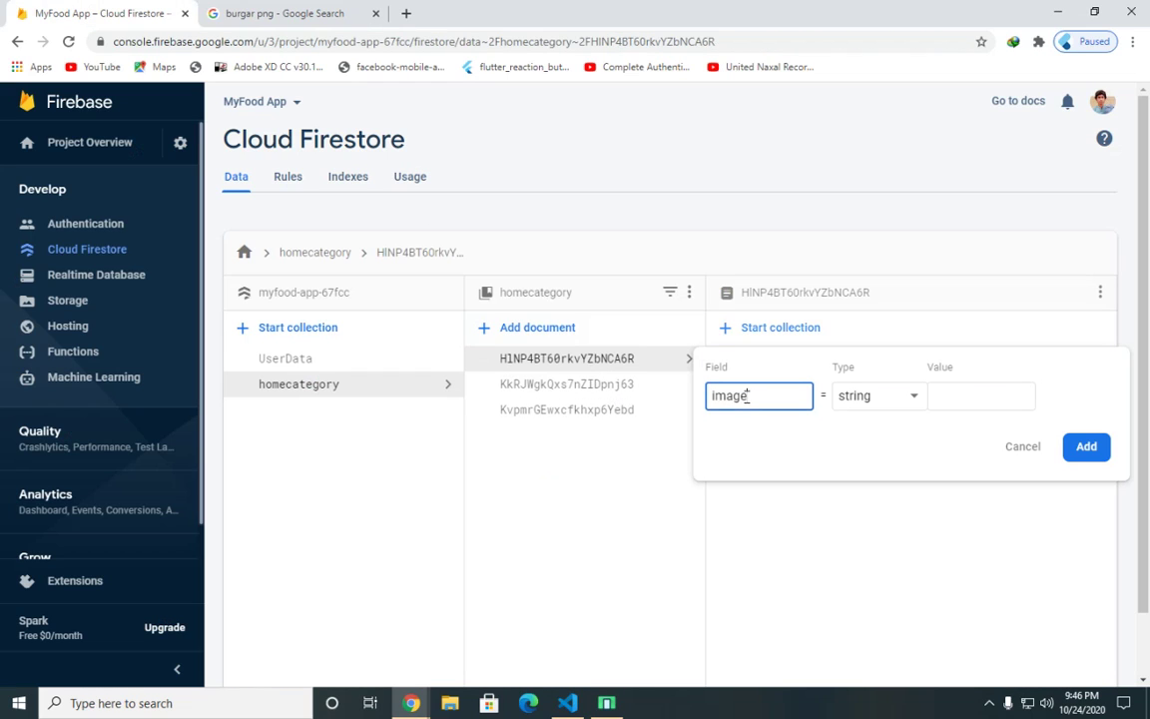
click(1003, 399)
key(ctrl+v)
click(1085, 446)
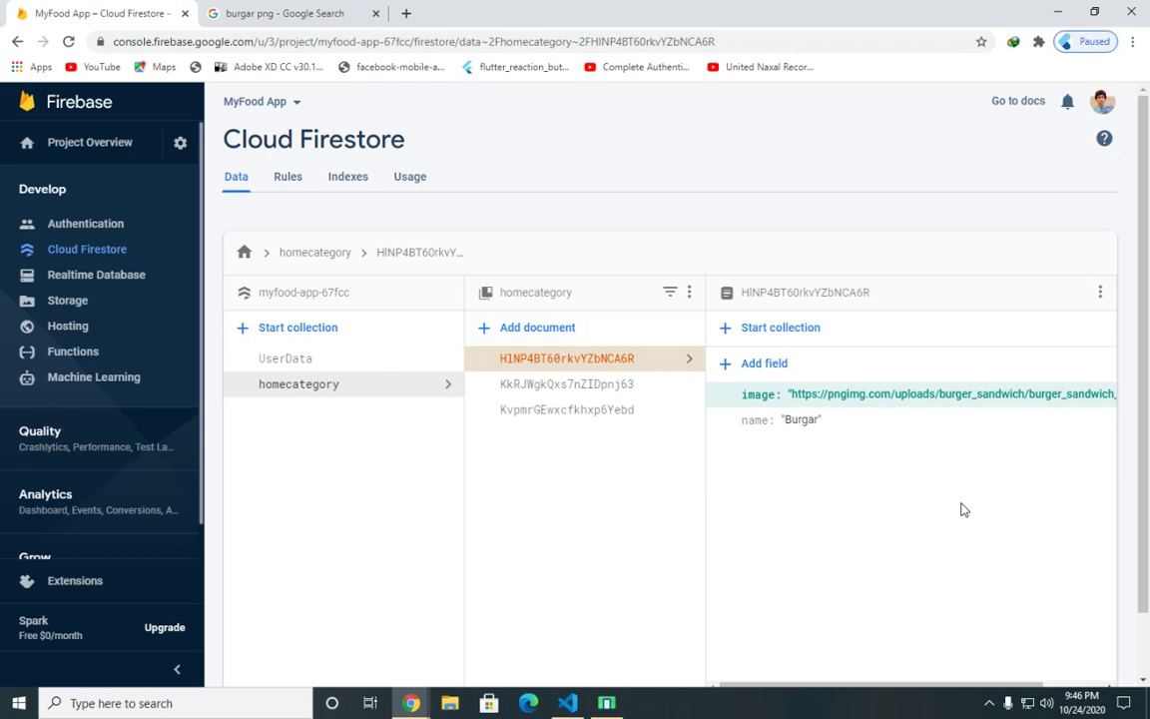
click(329, 343)
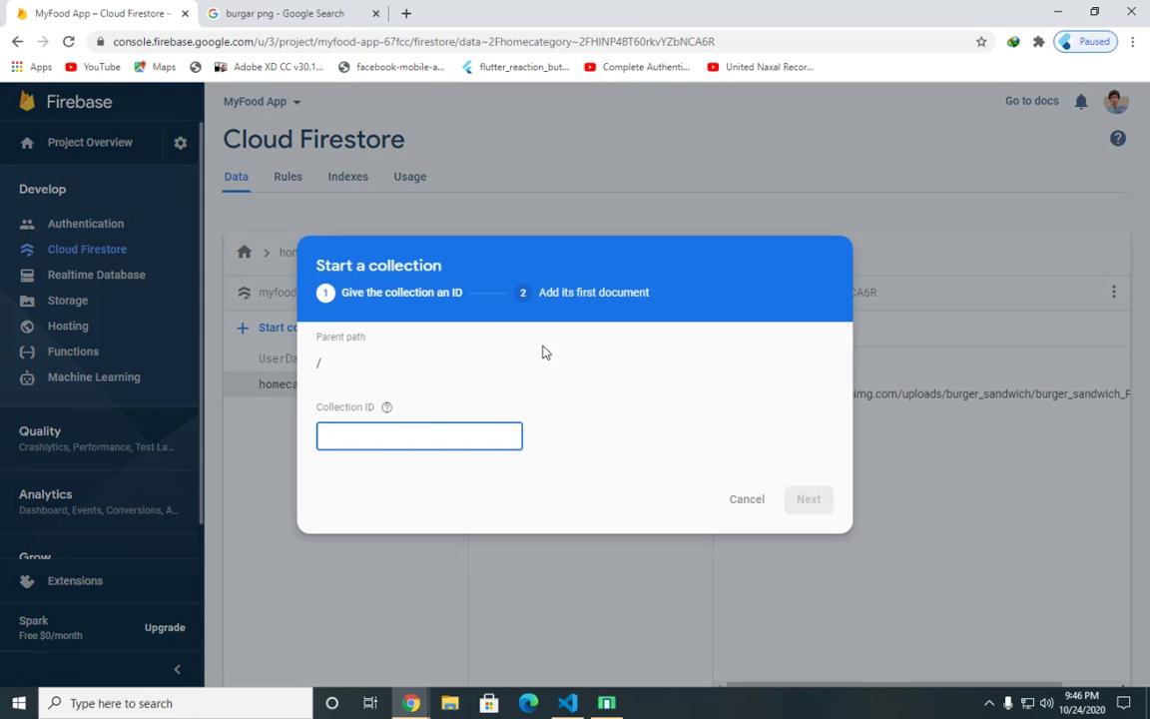
click(754, 501)
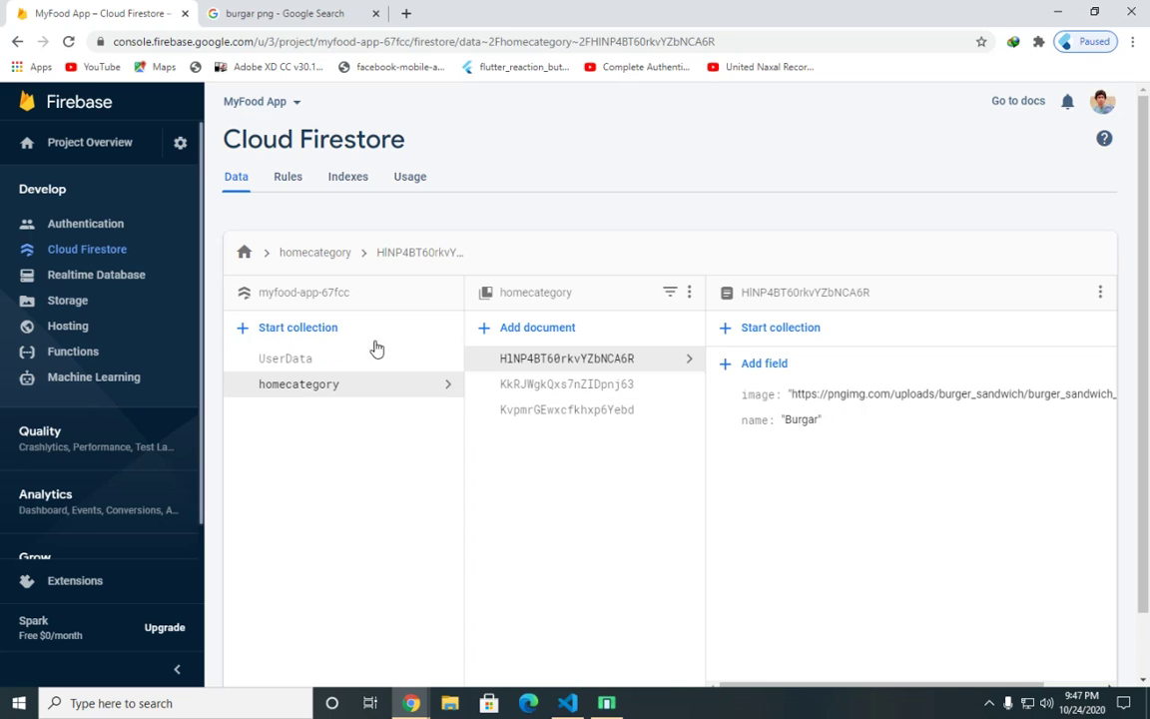
click(319, 329)
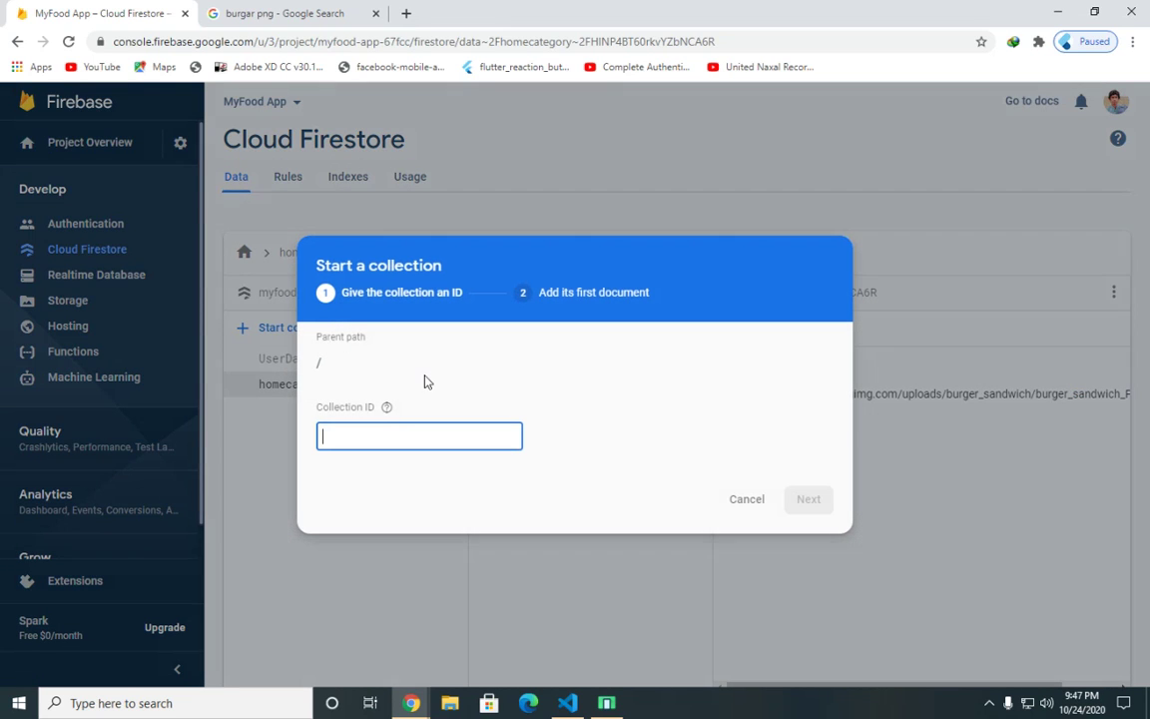
click(734, 497)
Step: Start a top-level collection called homefeaturefood whose first document has an auto-generated ID and no fields
click(307, 342)
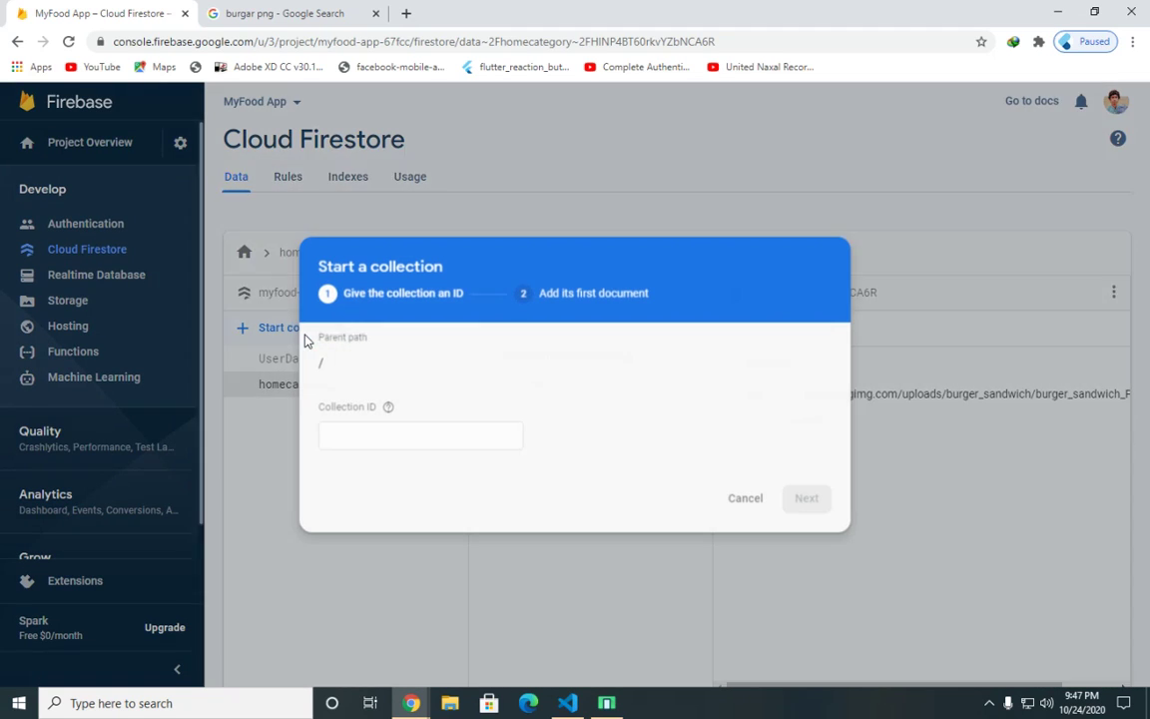
text(fo)
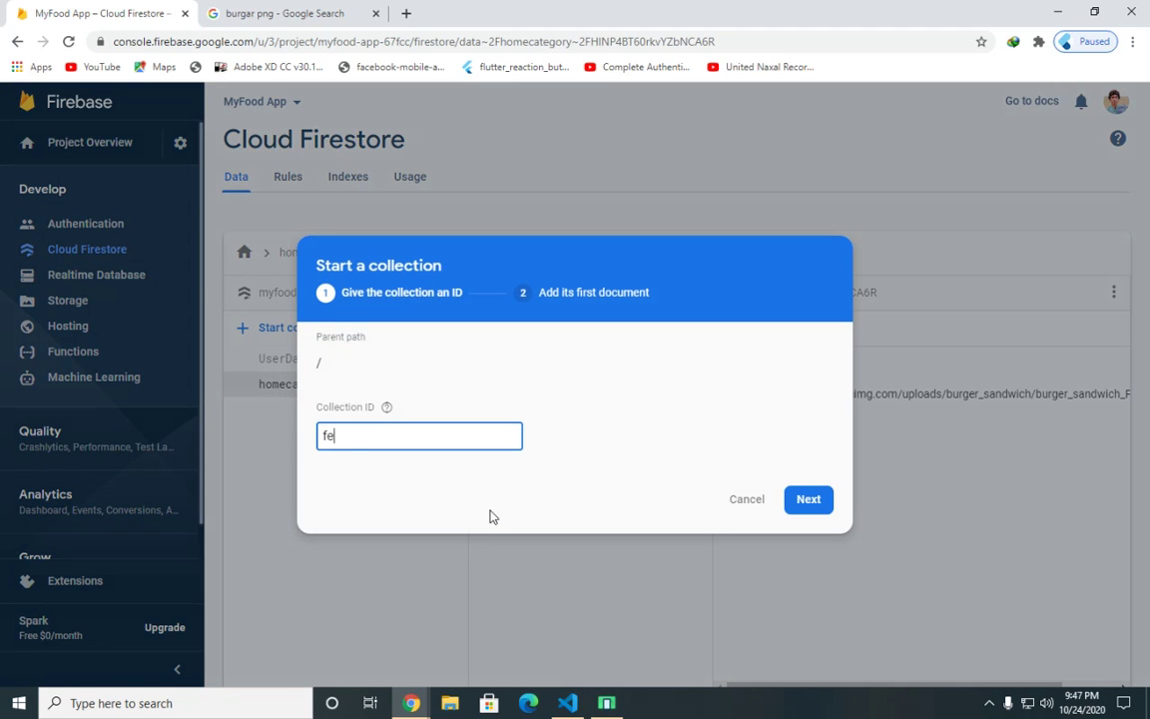
key(BackSpace)
key(BackSpace)
text(homefeaturepro)
click(801, 501)
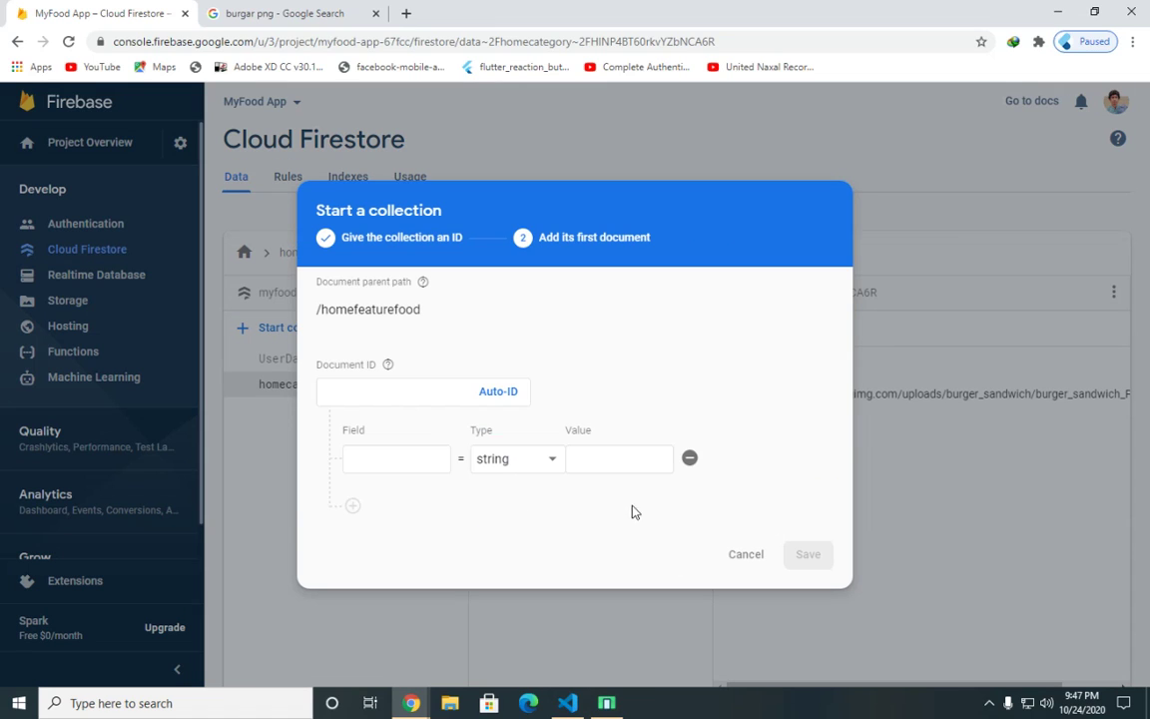
click(510, 394)
click(689, 457)
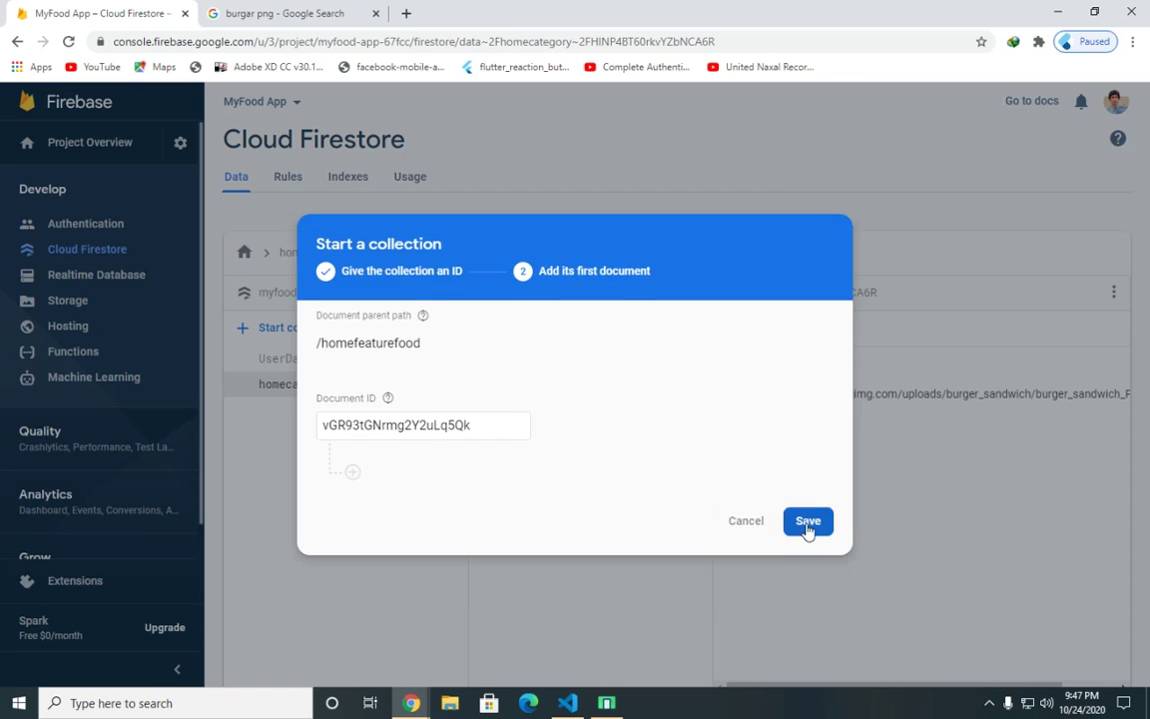
click(809, 523)
Step: Check the featured food card in the emulator and add a string field foodTitle with the value "Pasta Cheese" to the new document
click(608, 698)
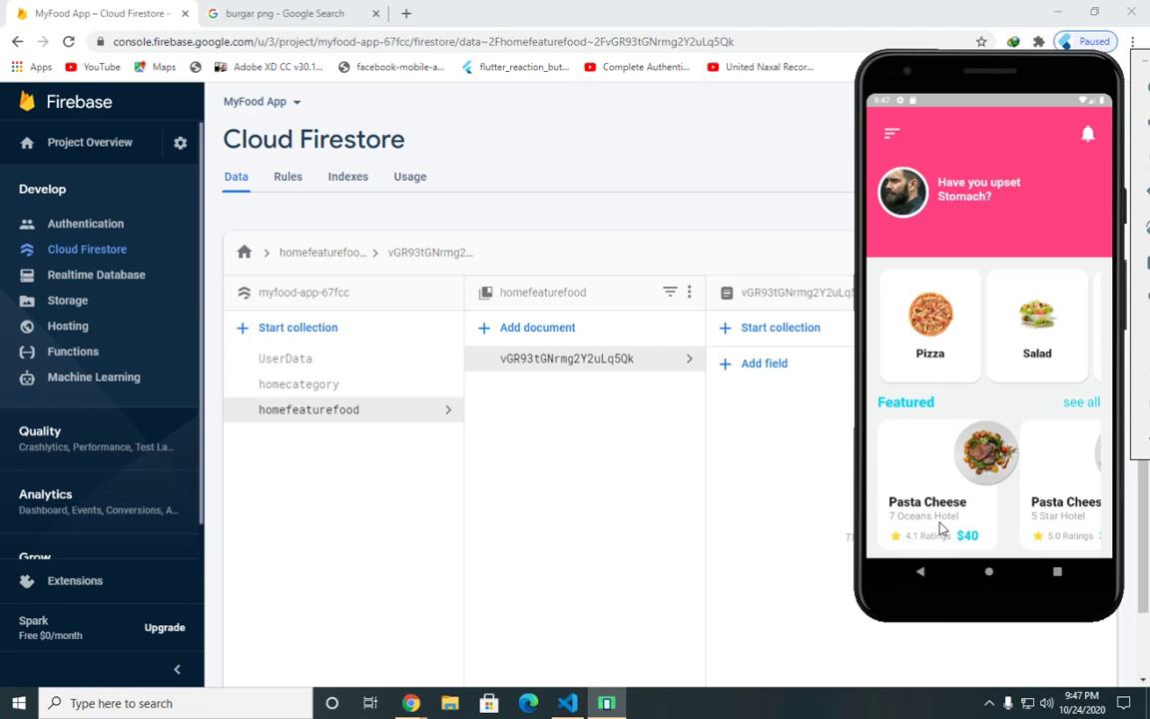
click(785, 377)
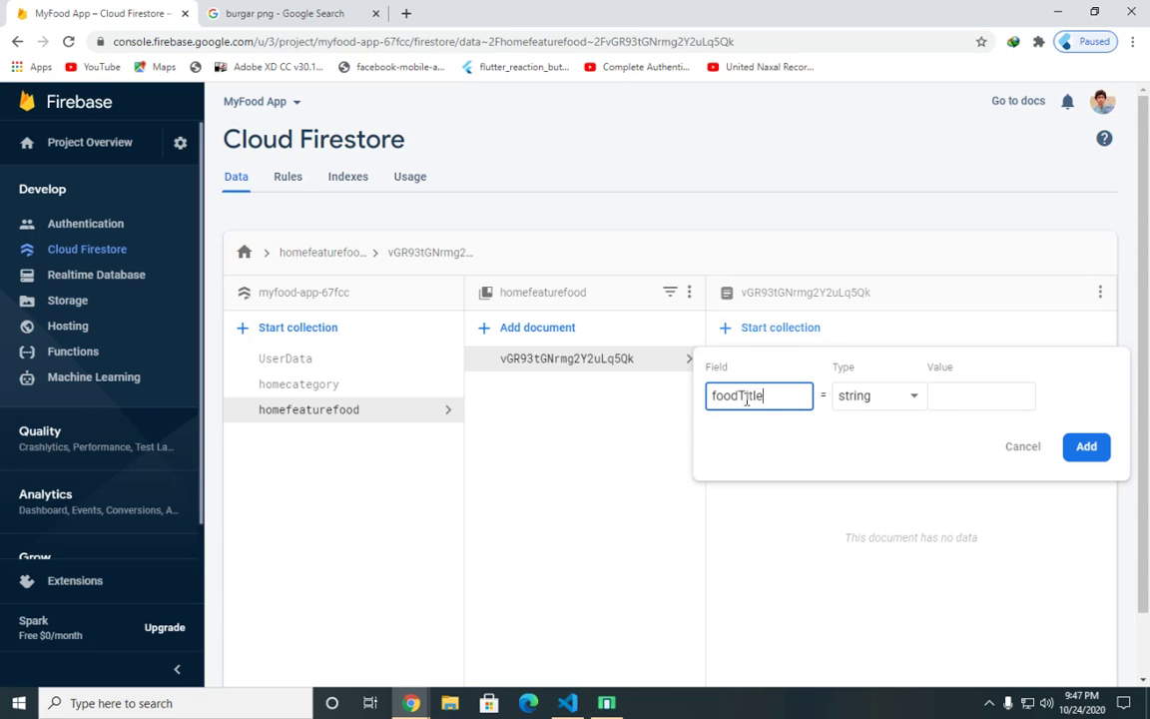
click(946, 391)
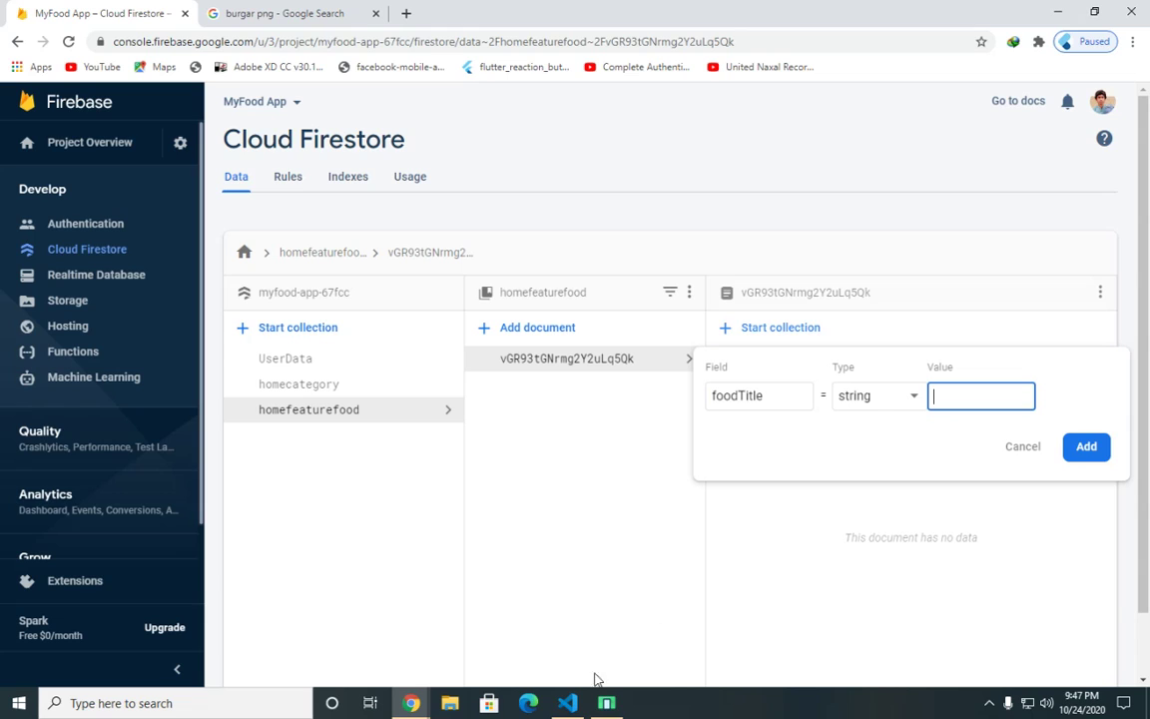
click(623, 703)
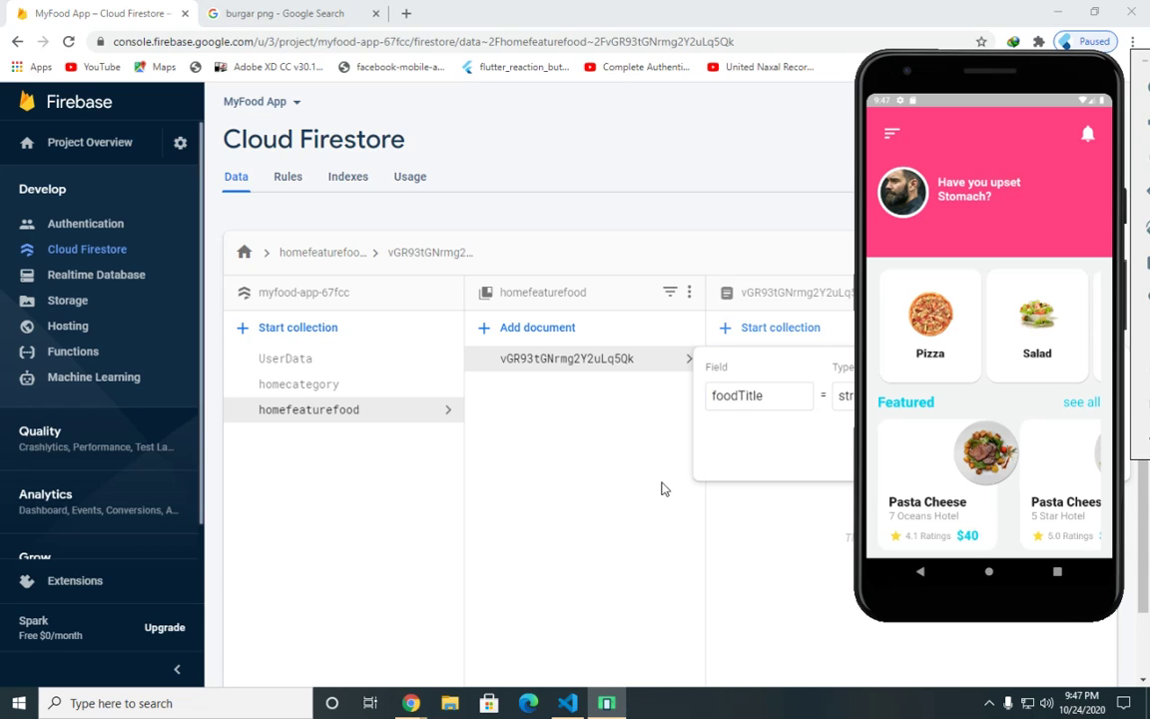
click(759, 432)
click(955, 393)
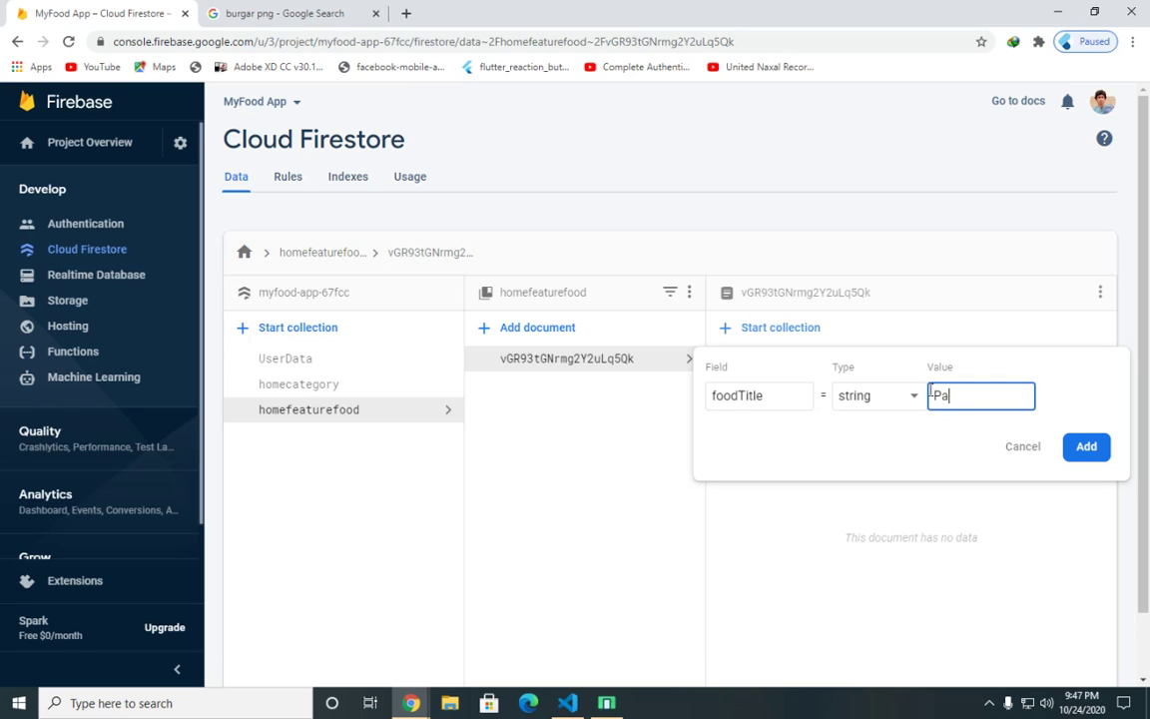
text(Pasta Cheese)
click(1086, 447)
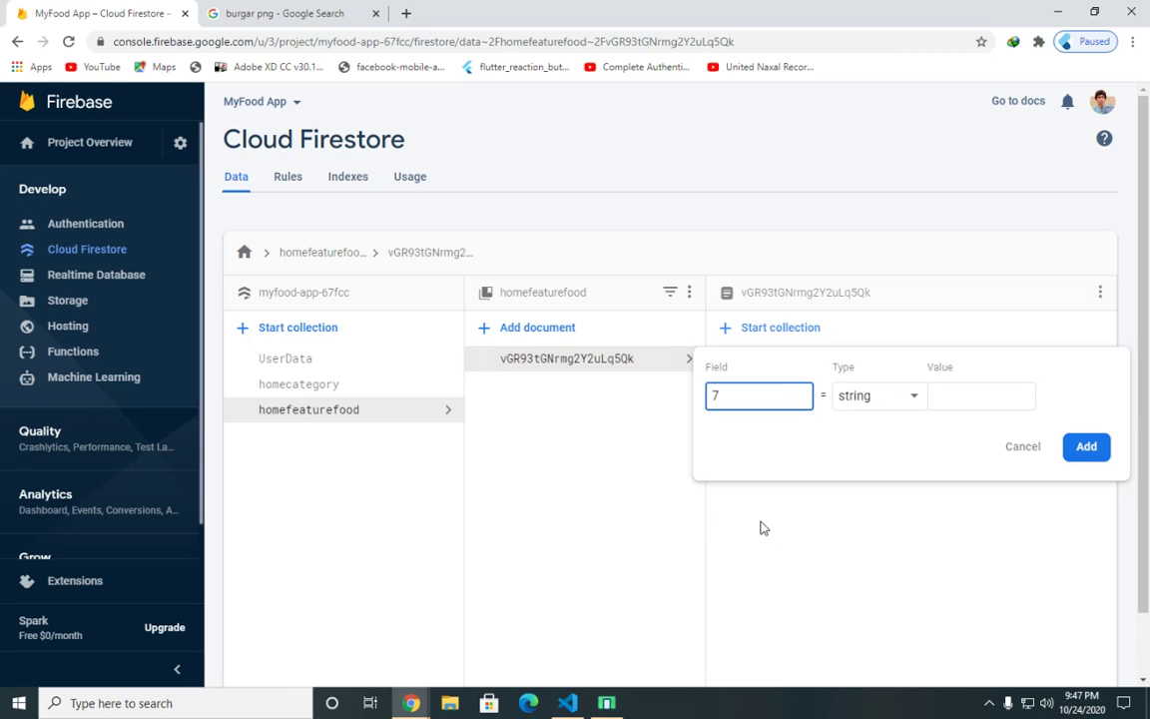
text(7 Ocean Hotel)
key(ctrl+shift+Left)
key(ctrl+shift+Left)
key(ctrl+shift+Left)
key(BackSpace)
Step: Add a string field called foodSubstitle with the value "7 Ocean Hotel" to the homefeaturefood document
text(food)
text(Substit)
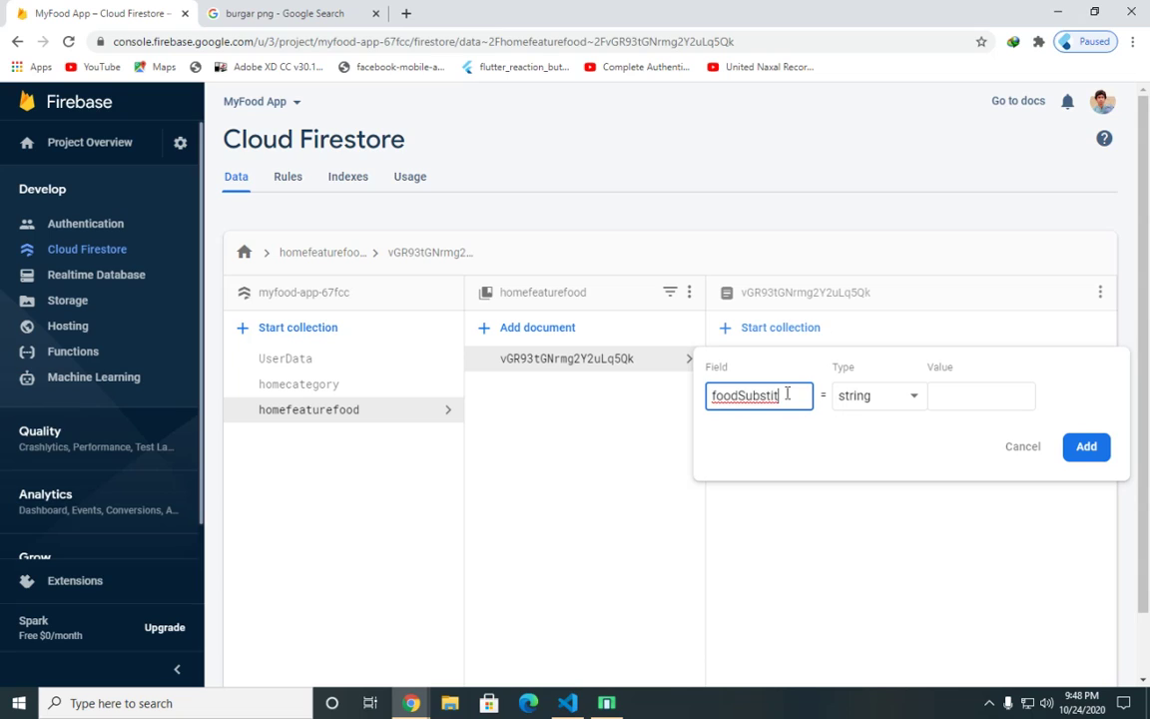
text(le)
click(970, 395)
text(7 Ocean Hotel)
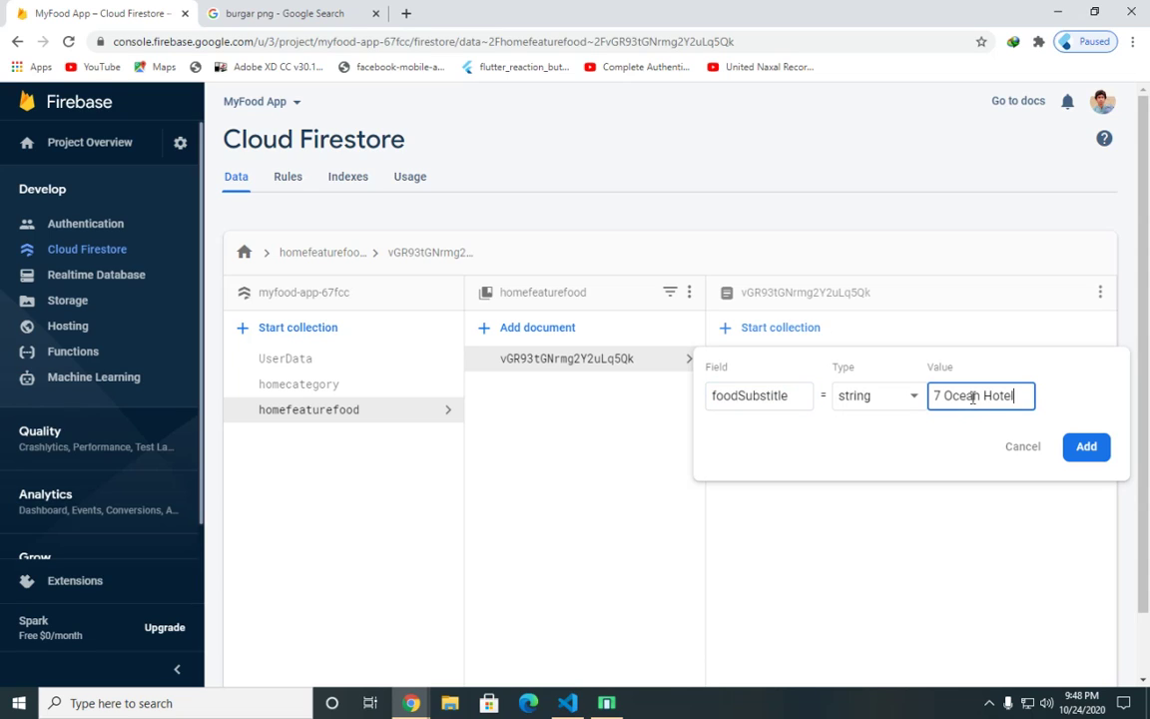
click(1088, 449)
Step: Check the food card's price in the emulator and add a number field called price with the value 45.11 to the document
click(611, 703)
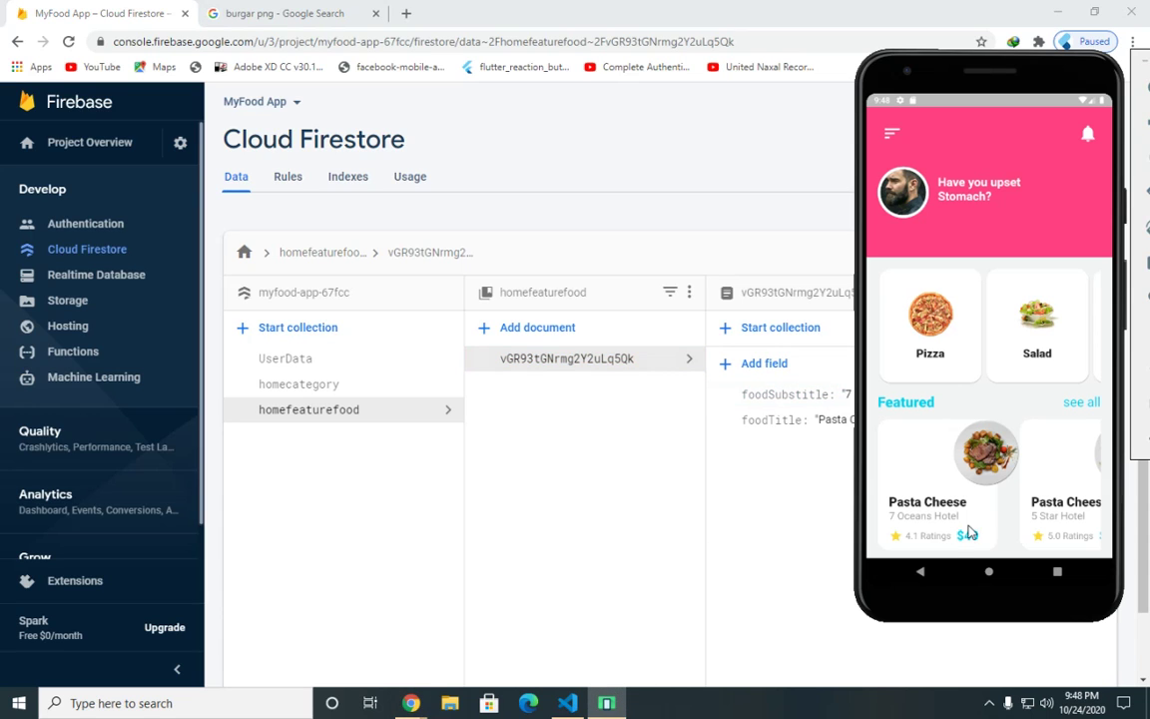
click(739, 479)
click(764, 375)
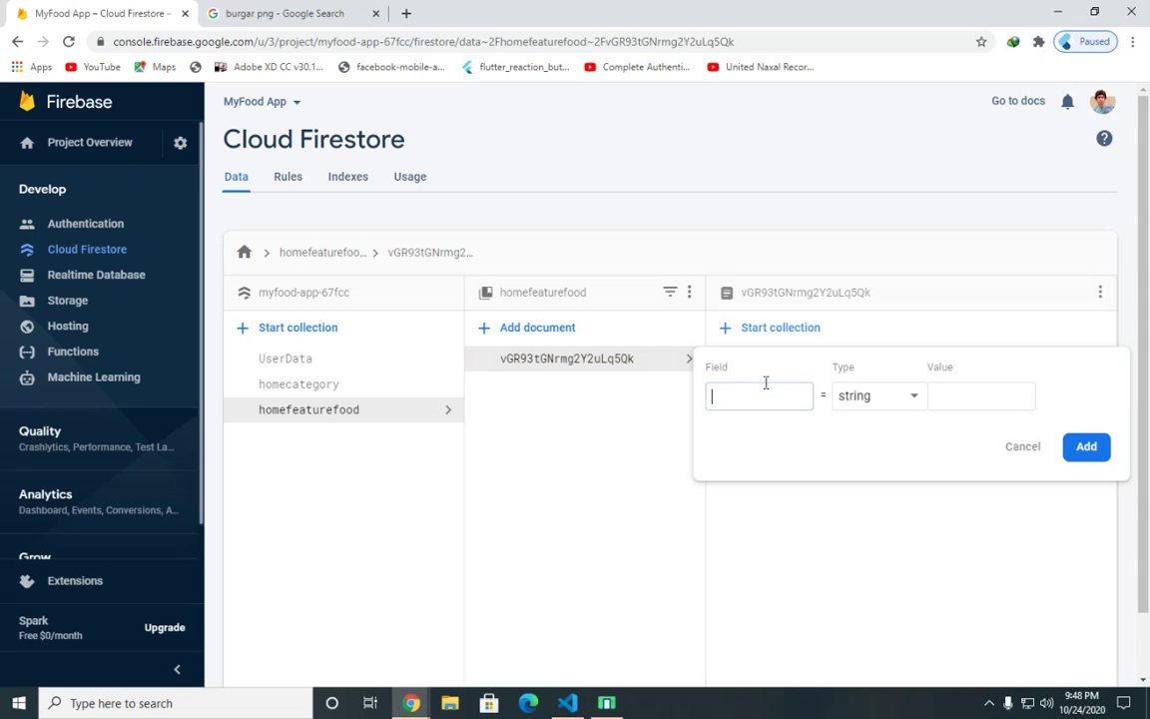
text(p)
key(BackSpace)
text(pi)
click(892, 395)
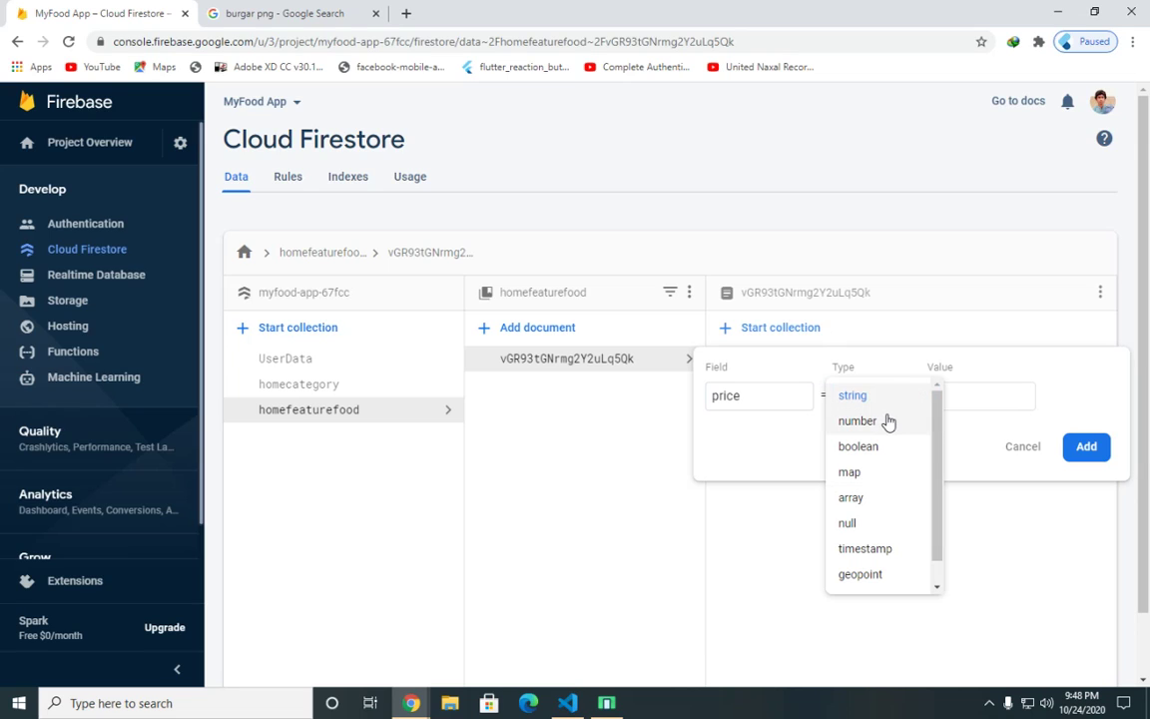
click(857, 421)
click(964, 390)
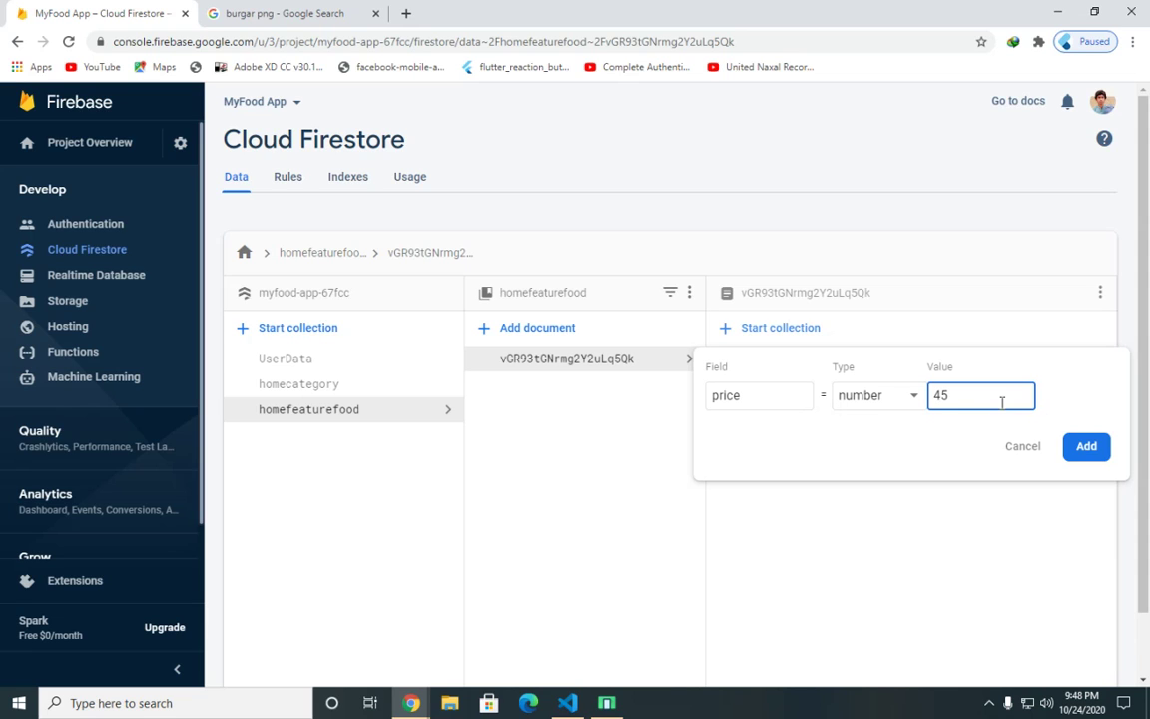
click(1096, 448)
Step: Check the food card's rating in the emulator and add a number field called rating with the value 4.1 to the document
click(610, 704)
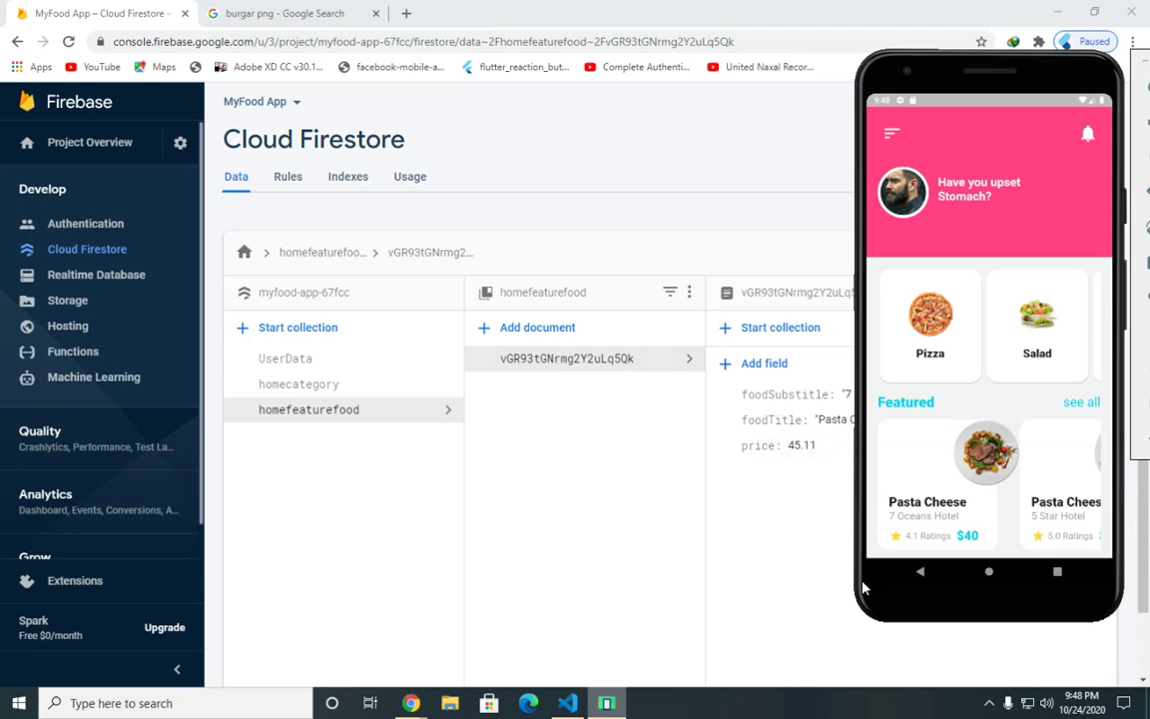
click(783, 569)
click(739, 378)
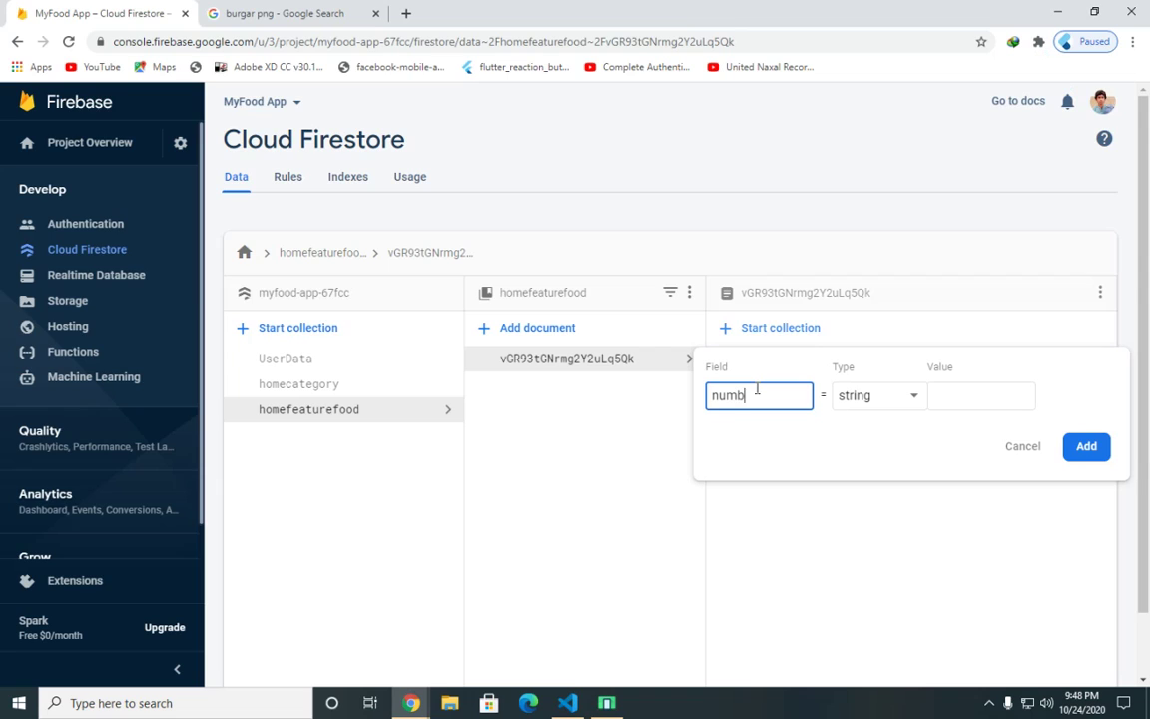
key(BackSpace)
key(BackSpace)
key(BackSpace)
key(BackSpace)
text(ra)
click(903, 395)
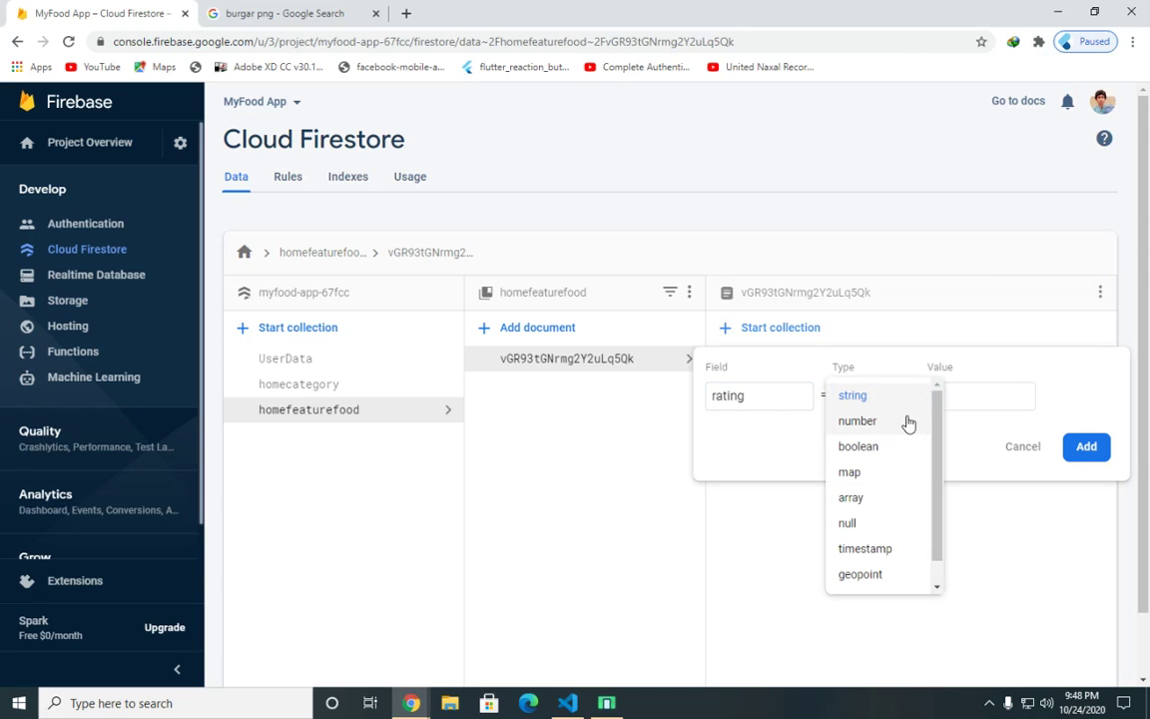
click(905, 421)
click(975, 400)
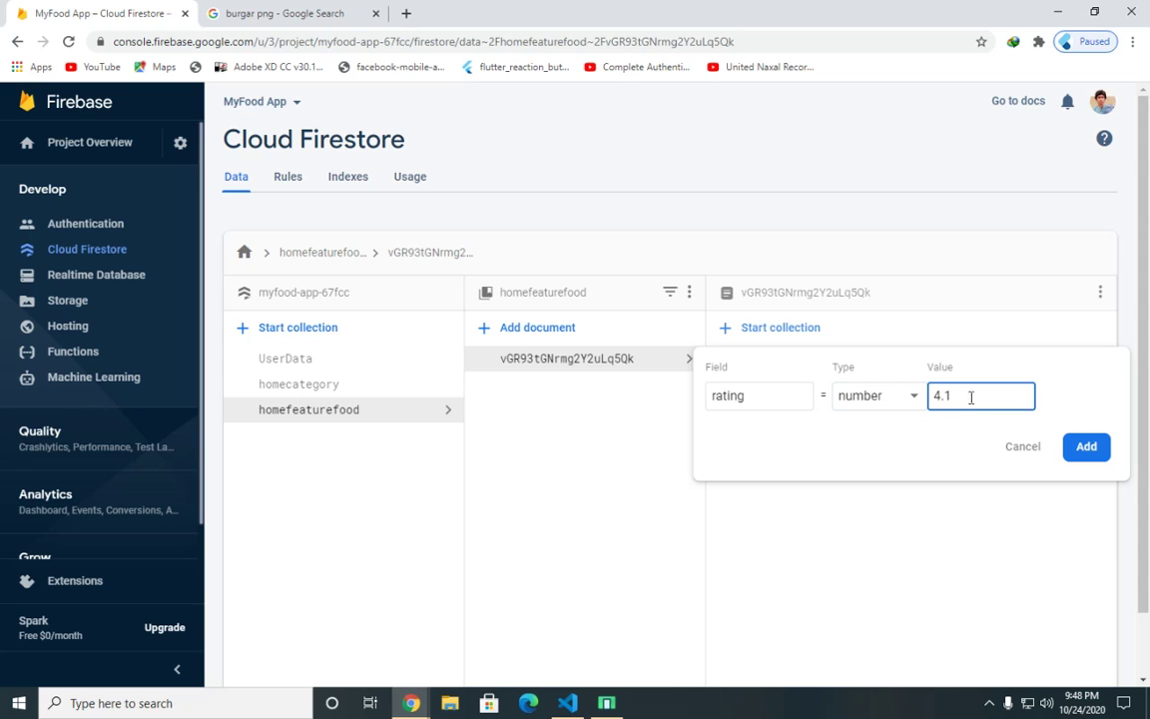
text(4.1)
click(1083, 446)
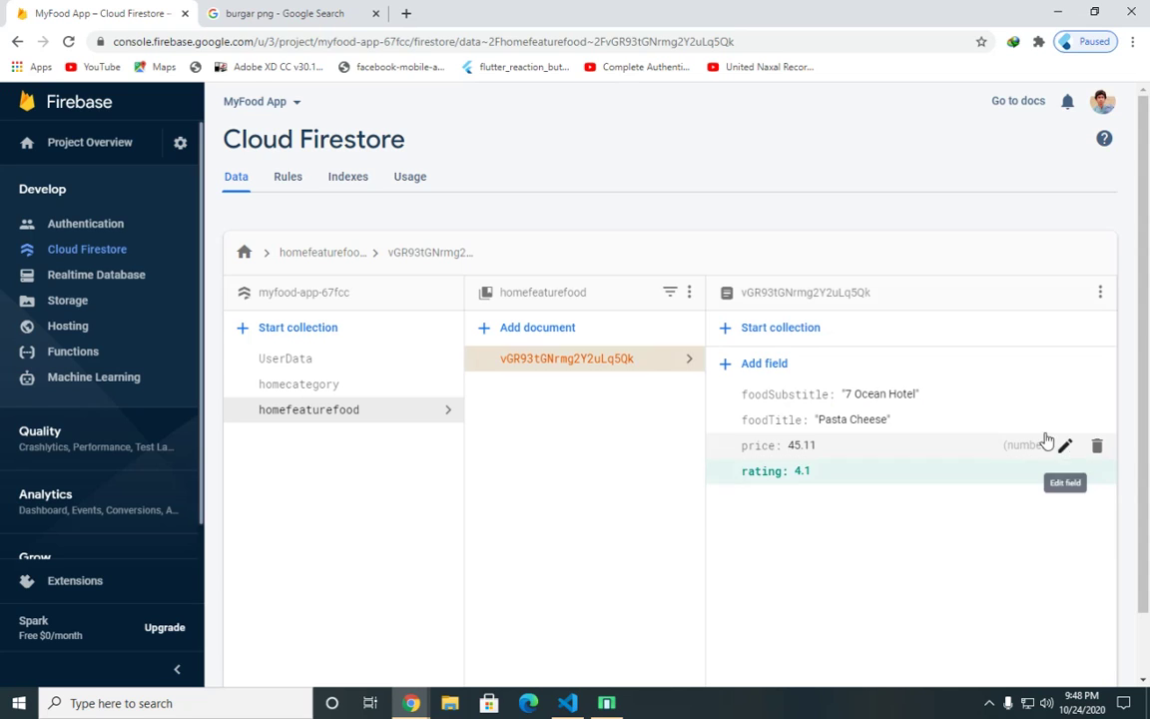
Step: Check the featured card's picture in the emulator and change the Google image search in the other tab to "food in plate png"
key(alt+Tab)
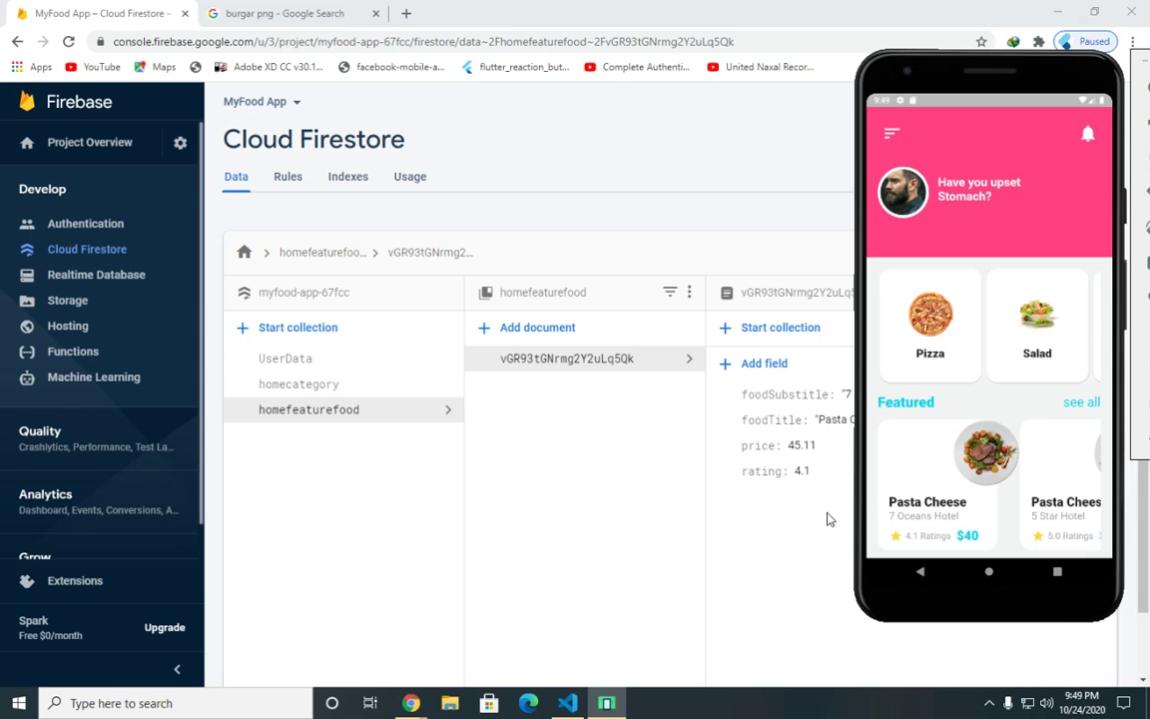
click(597, 475)
click(281, 13)
scroll(188, 108, up, 3)
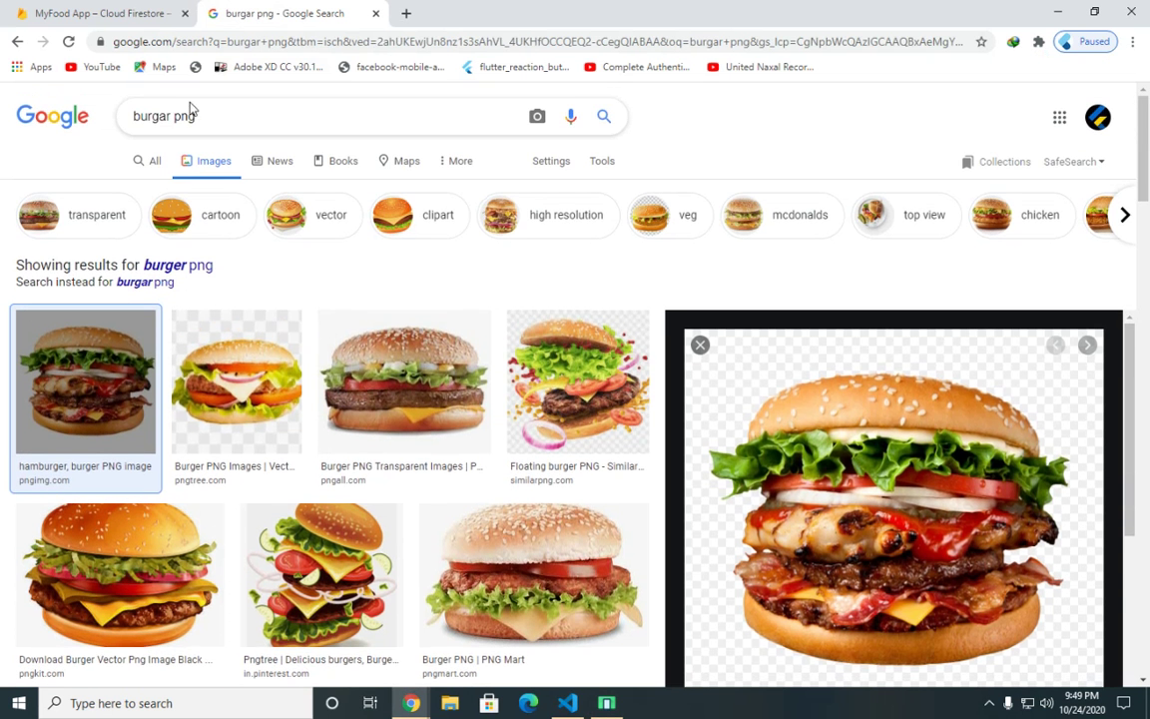
double_click(150, 117)
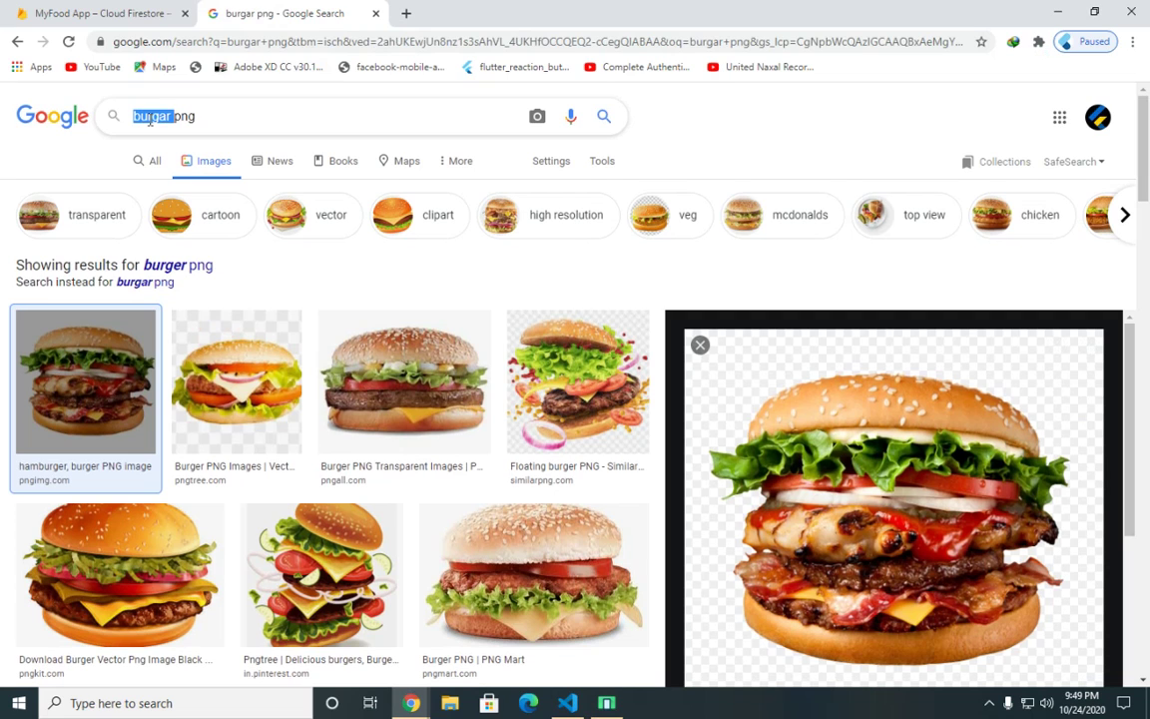
text(food in)
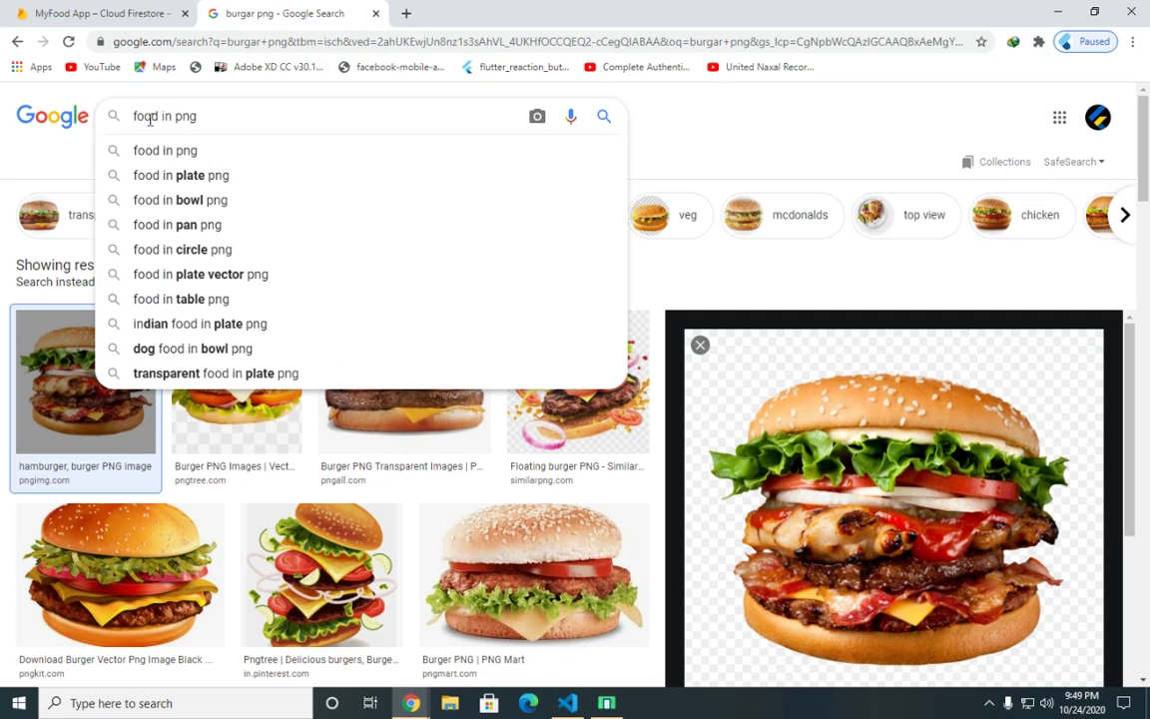
text(e p)
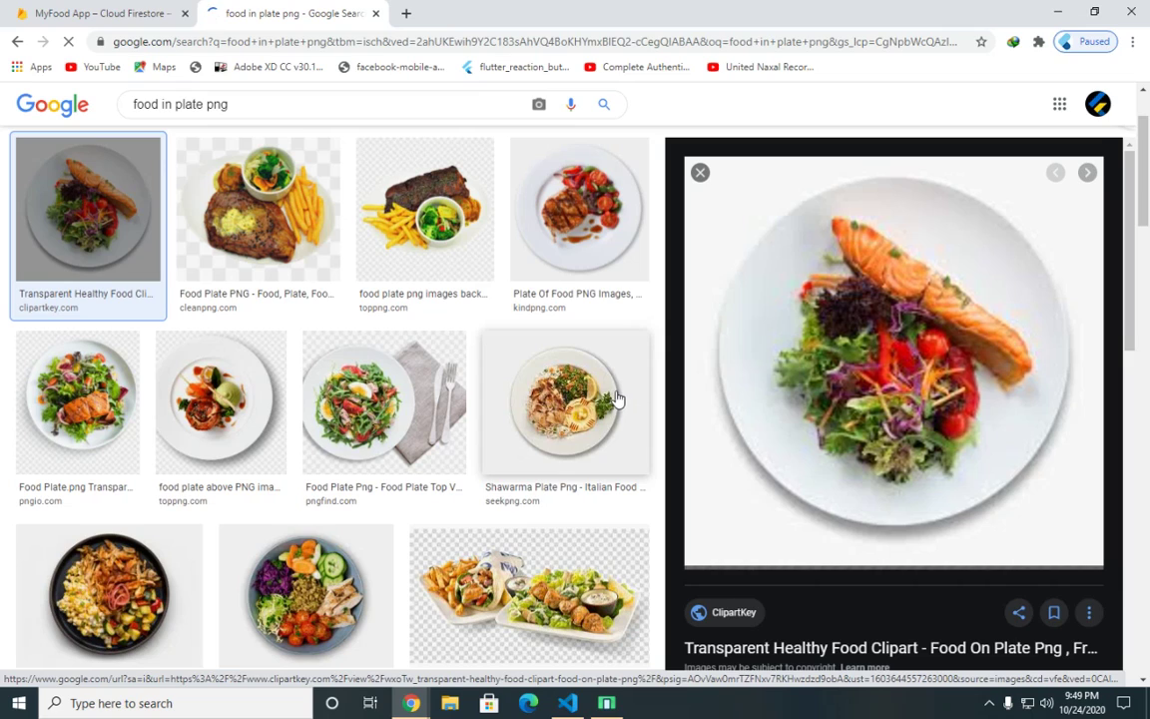
Step: Browse the "food in plate png" image results and preview the SeekPNG shawarma plate, the PNGitem nutrition plate and the kindpng black plate
scroll(599, 395, down, 5)
scroll(579, 392, up, 5)
scroll(525, 389, down, 5)
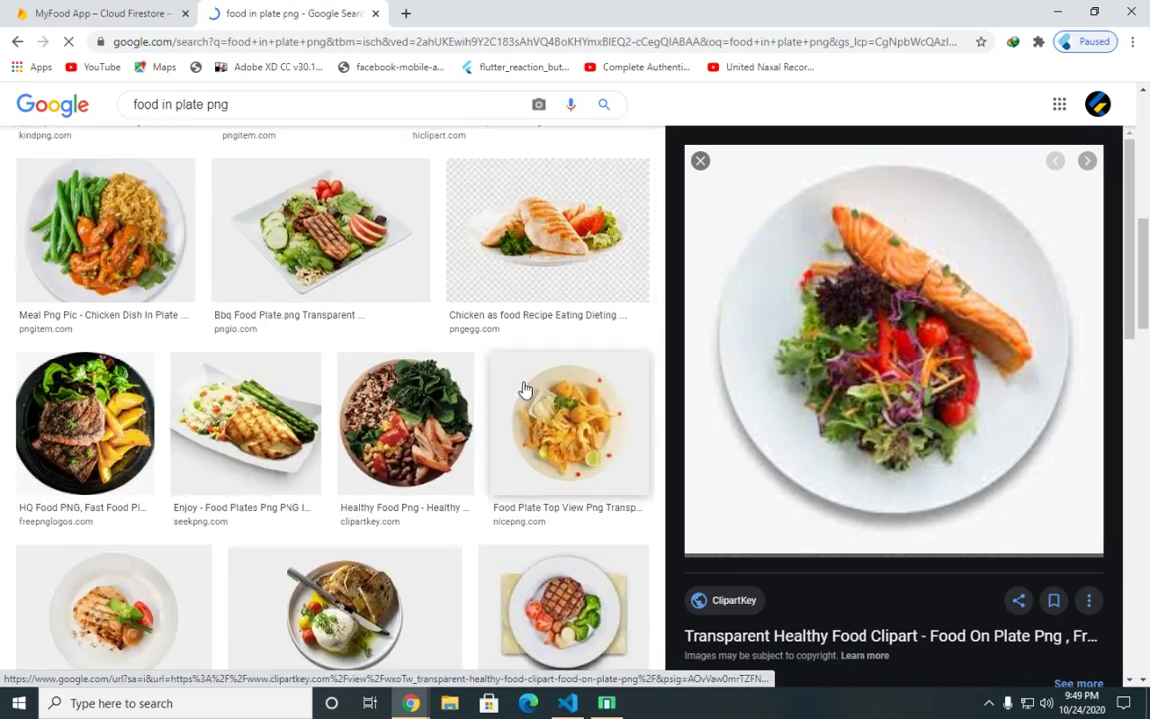
scroll(525, 389, up, 5)
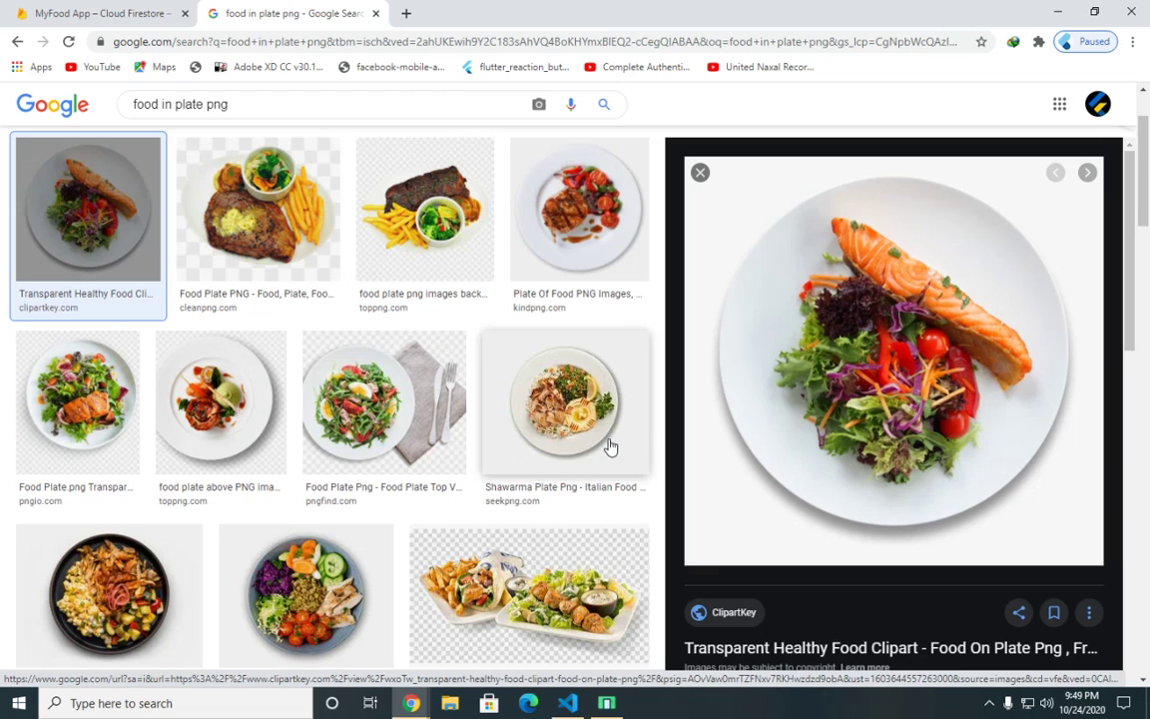
click(587, 416)
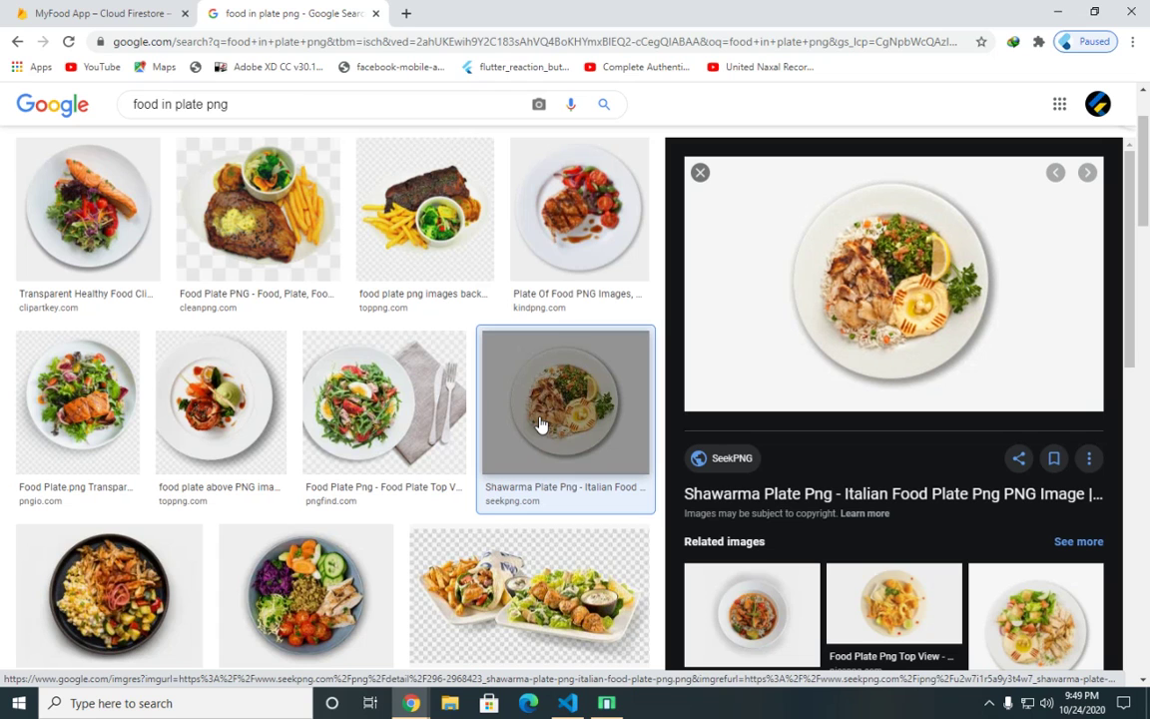
scroll(317, 440, down, 2)
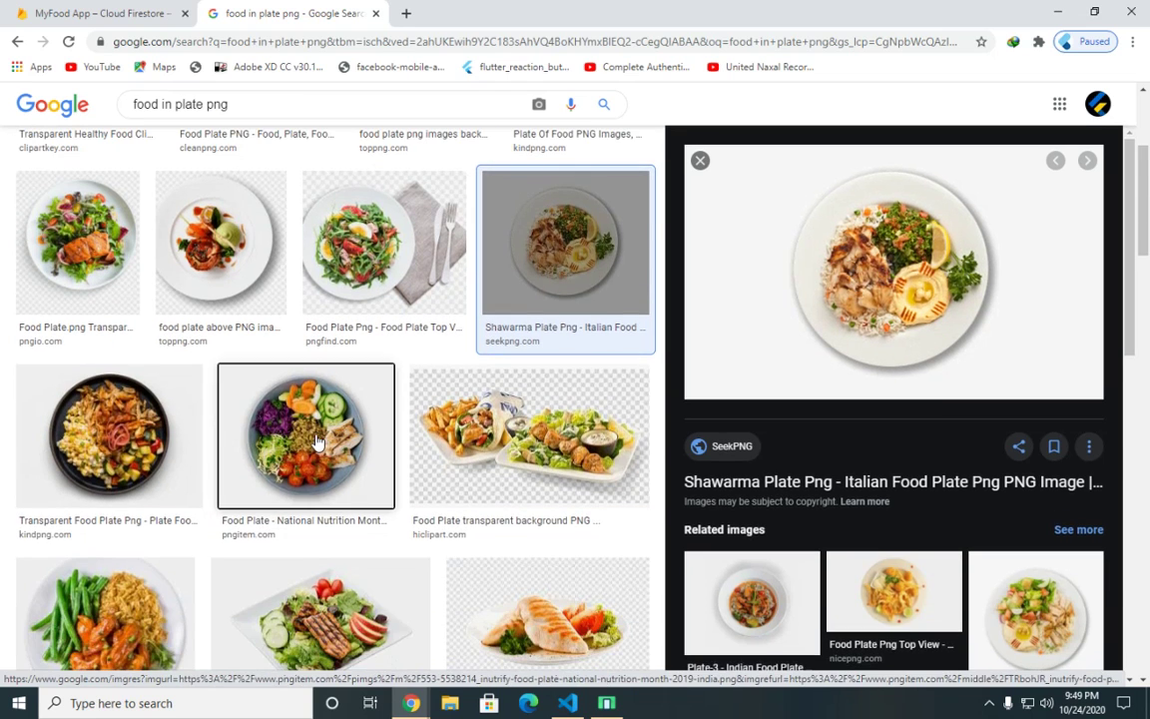
click(317, 442)
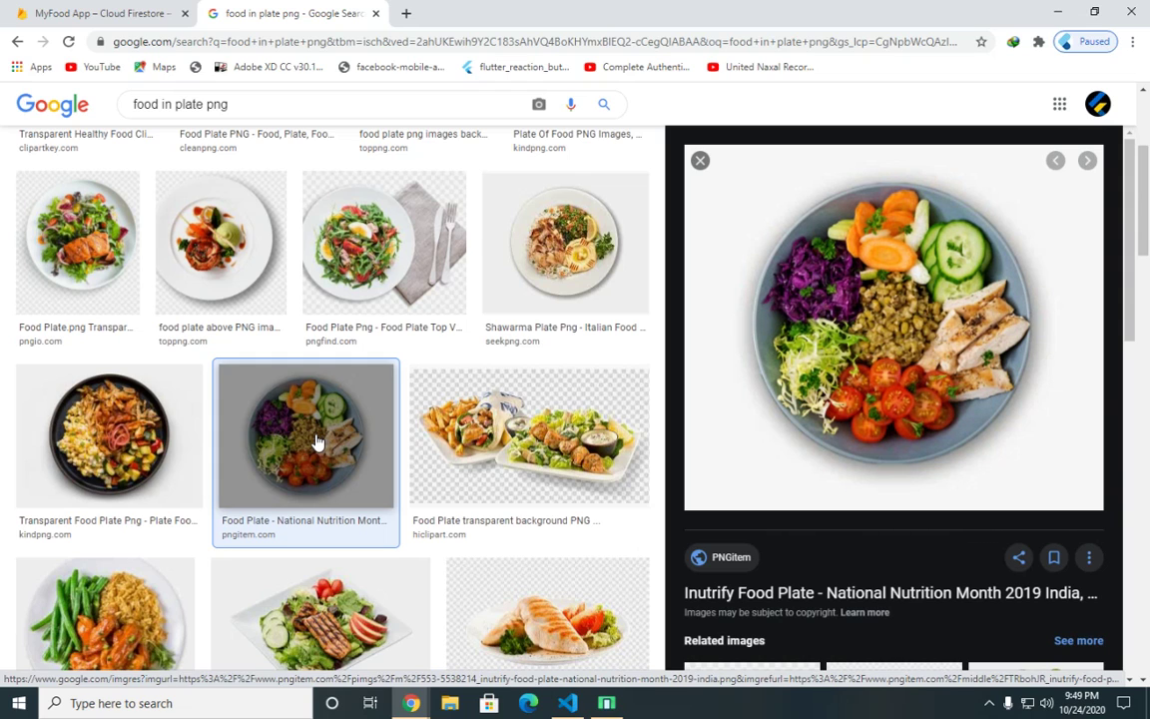
click(194, 425)
Step: Open five more plate images in separate tabs: the PNGitem chicken dish and the nicepng, kindpng, pngkey and pngkit plates
scroll(397, 403, down, 3)
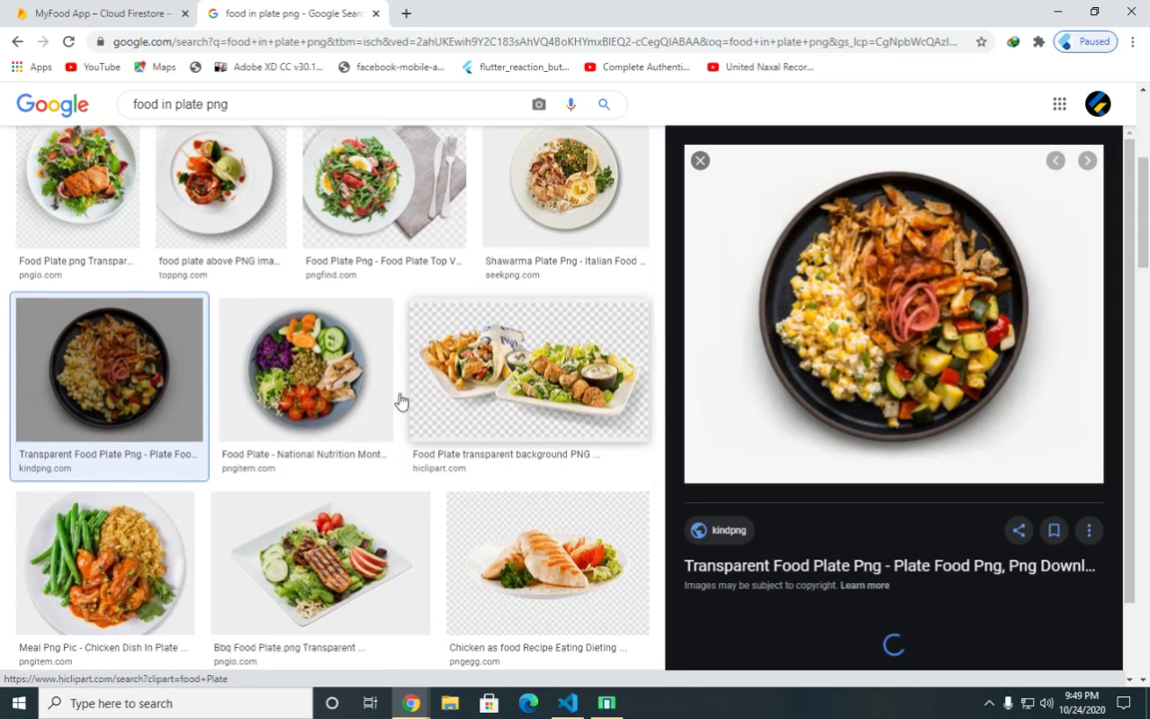
right_click(144, 401)
click(205, 403)
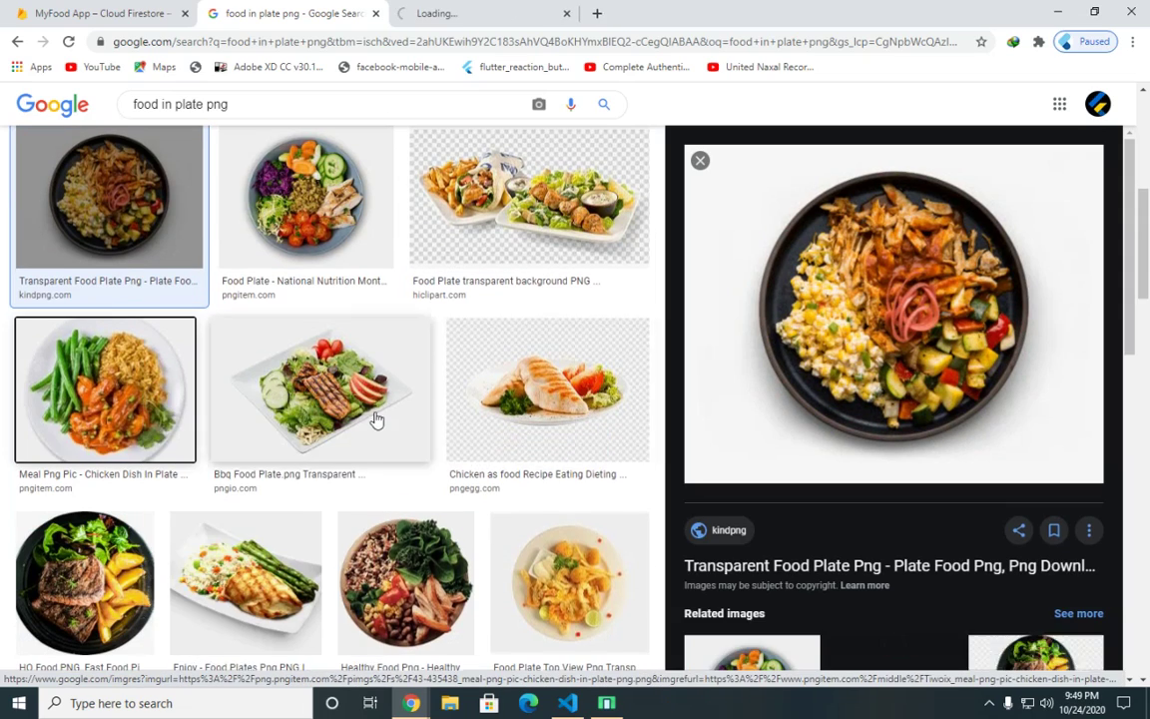
scroll(372, 404, down, 1)
scroll(380, 410, down, 3)
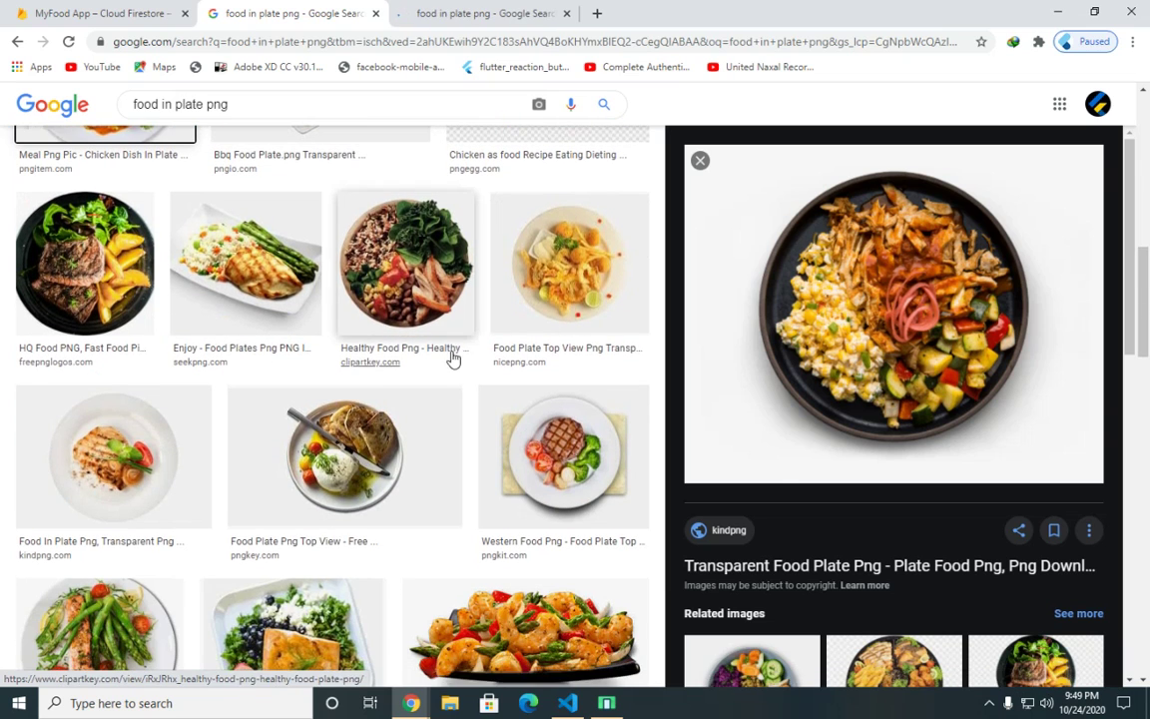
right_click(544, 318)
click(582, 330)
scroll(149, 380, down, 1)
right_click(95, 378)
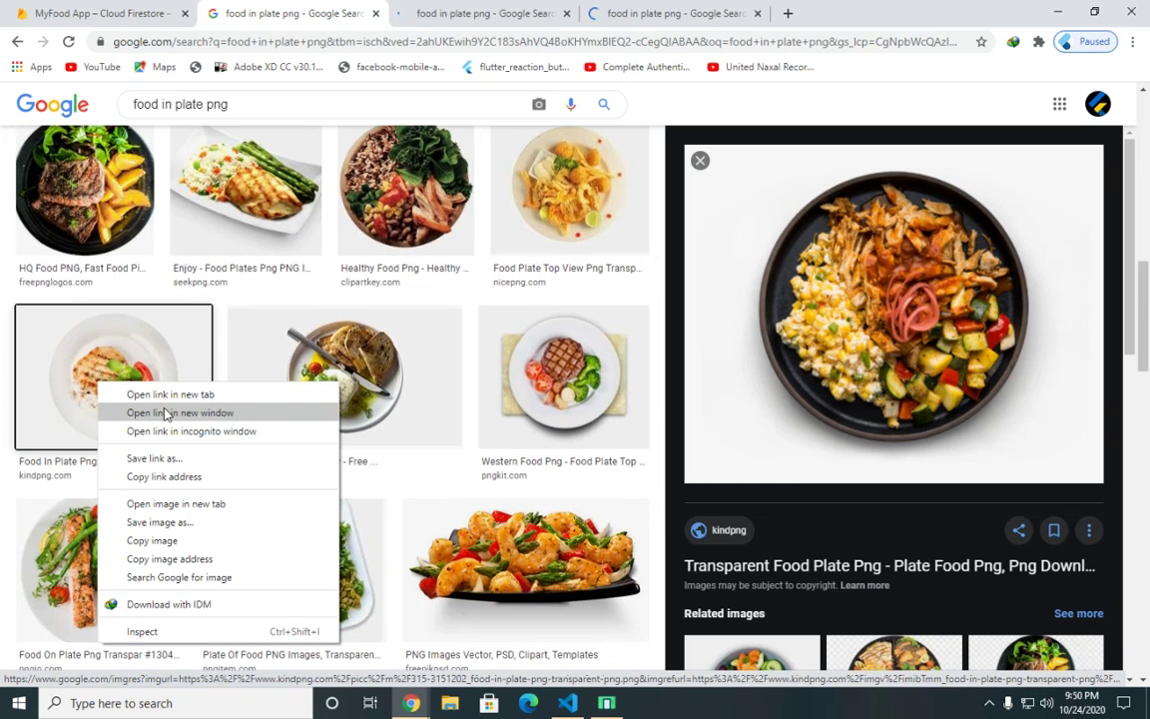
click(150, 389)
right_click(377, 425)
click(394, 433)
right_click(562, 408)
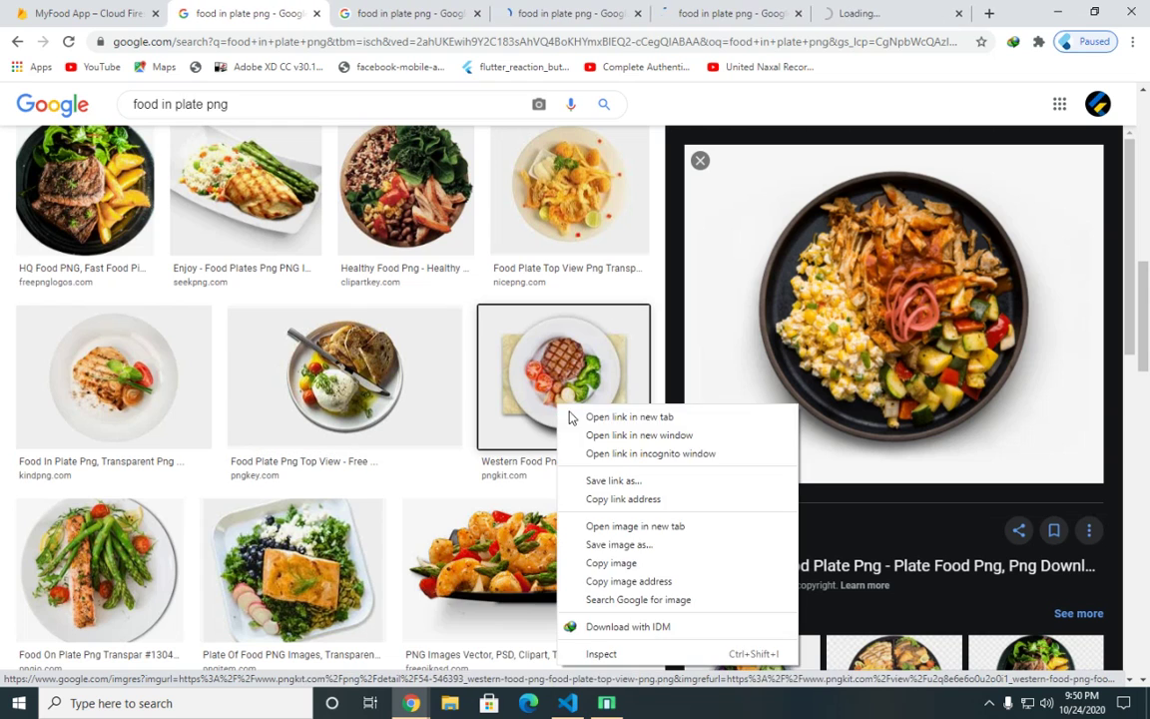
click(578, 425)
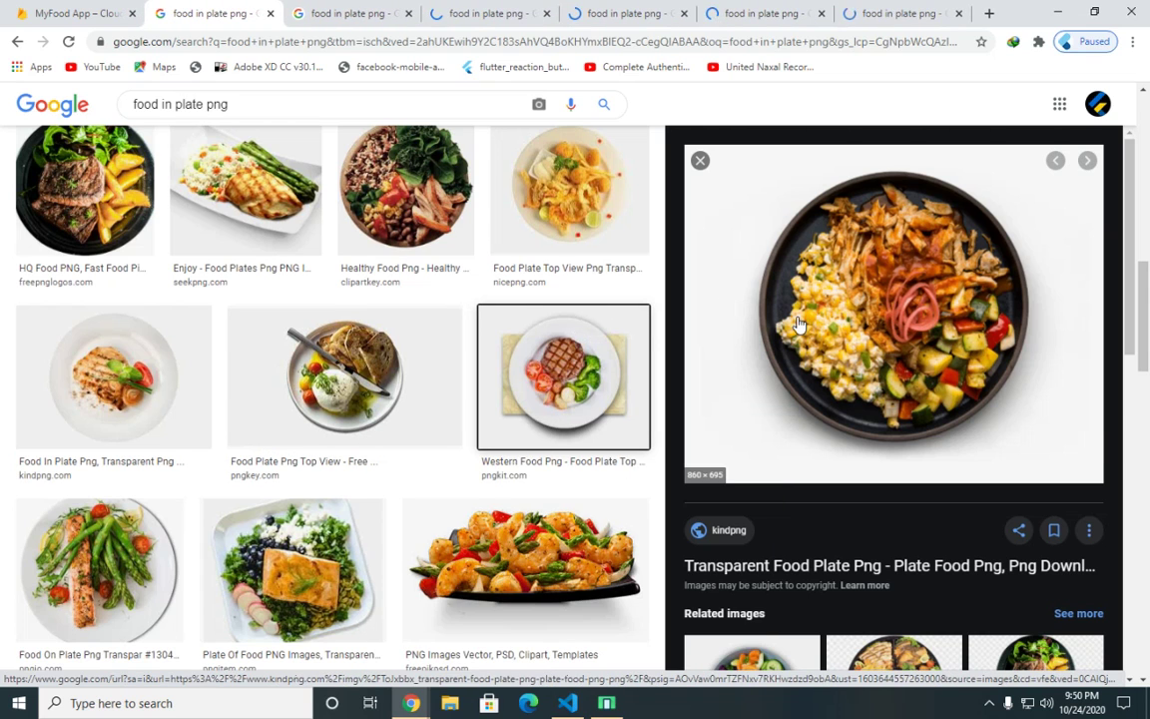
Step: Close the search results tab and review the opened plate images one by one, closing each until only the PNGkit Western Food plate remains
key(ctrl+Tab)
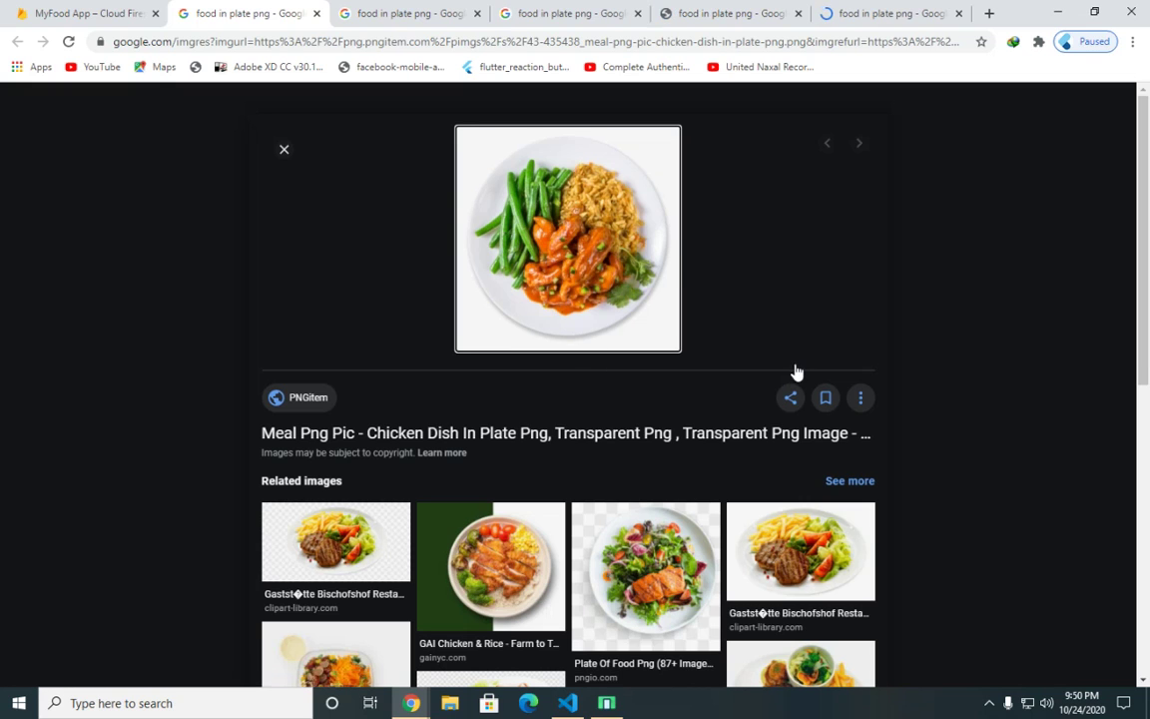
key(ctrl+w)
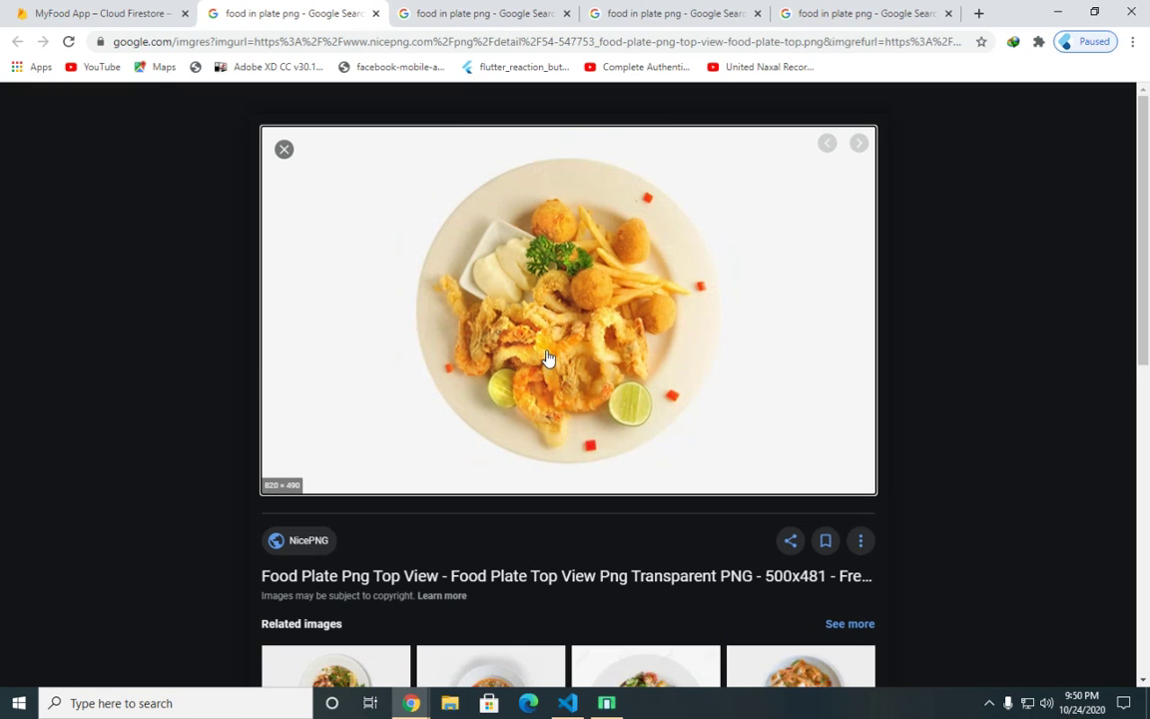
key(ctrl+w)
key(ctrl+w)
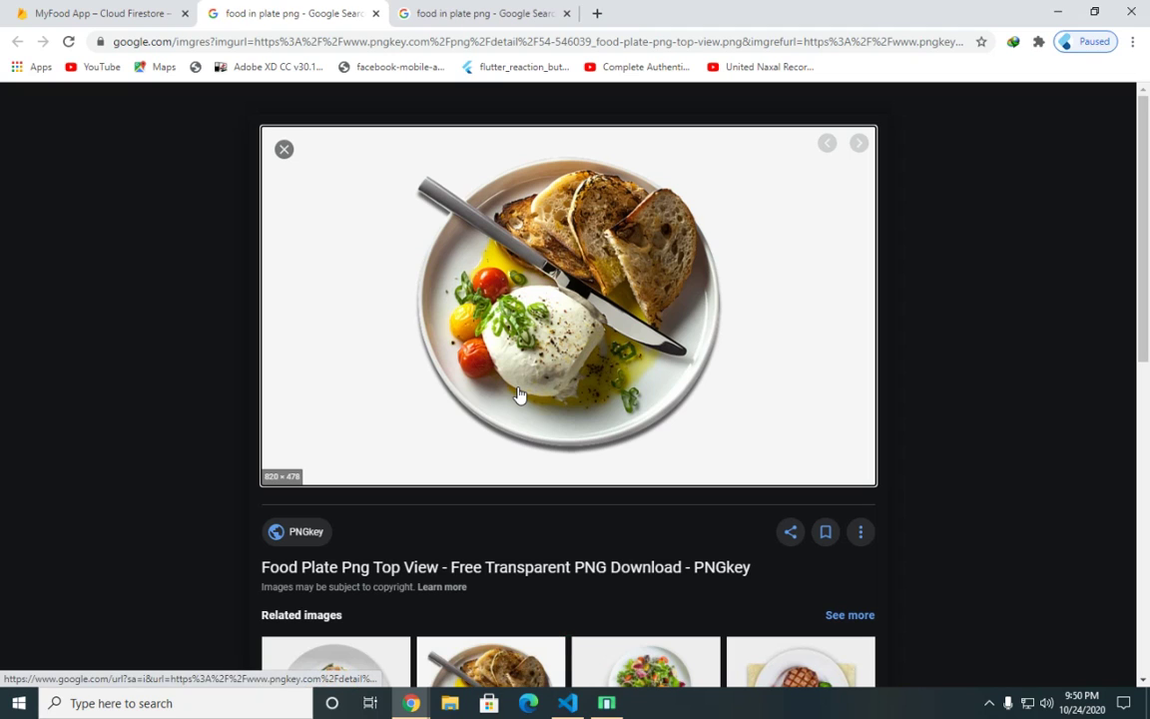
key(ctrl+w)
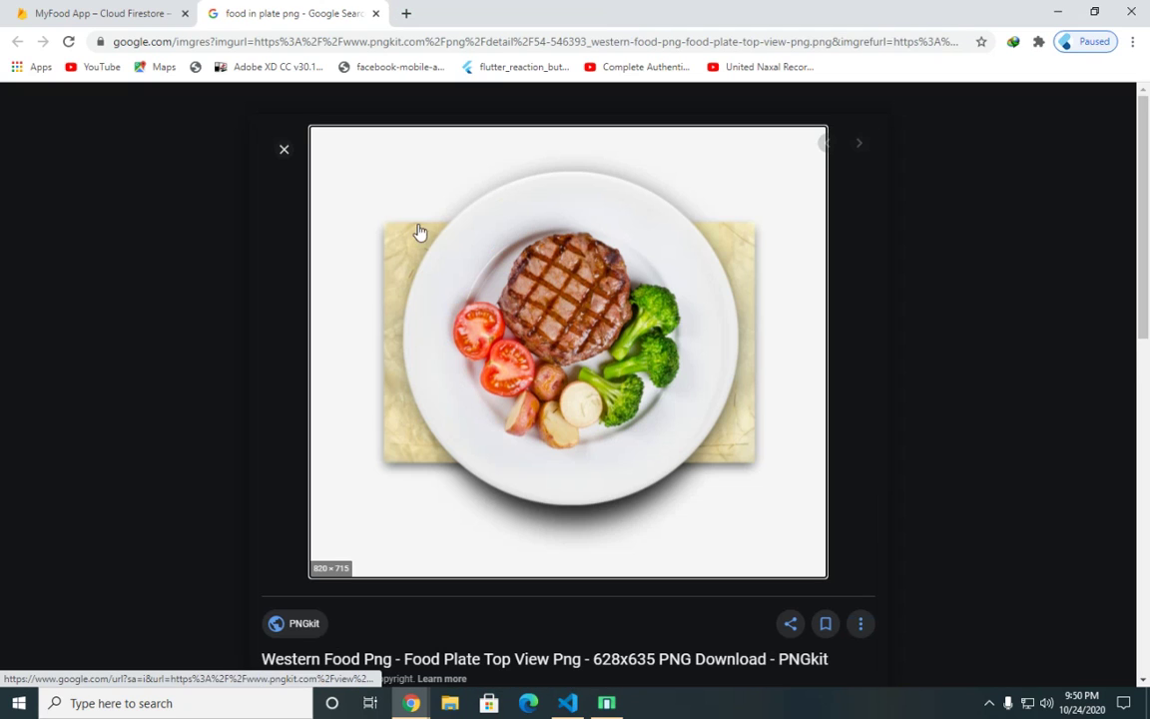
Step: Search Google again for "food in plate png" in the remaining image tab and show the image results
click(258, 44)
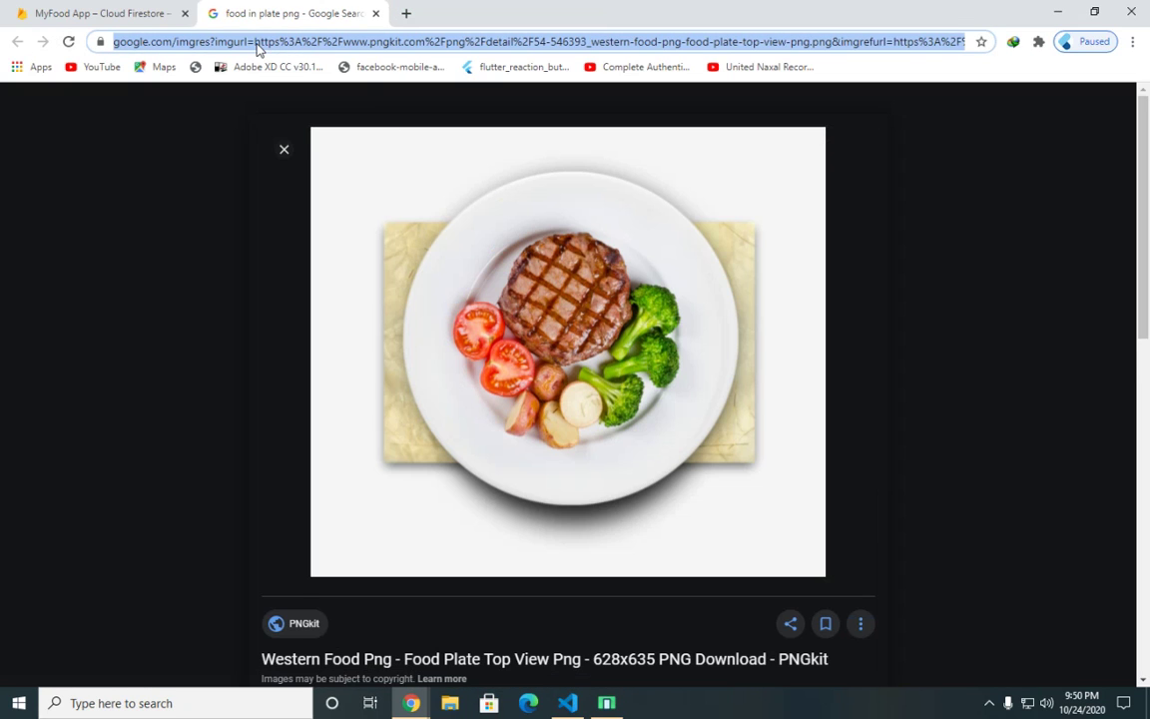
text(food in)
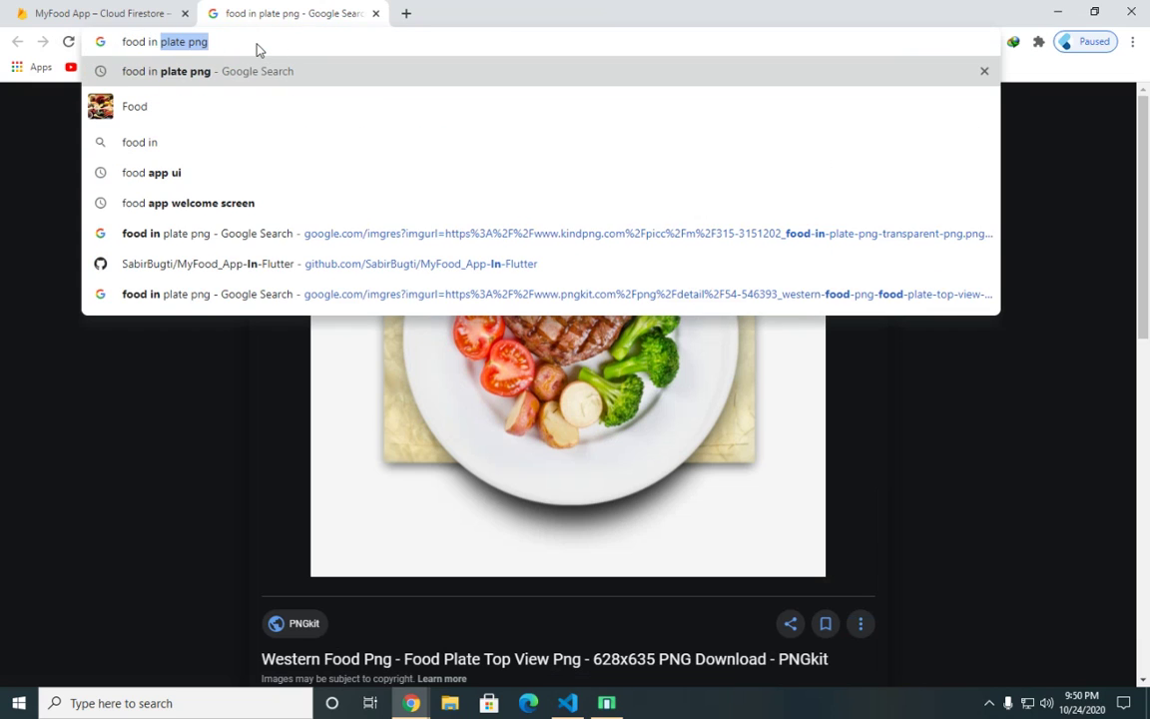
key(Return)
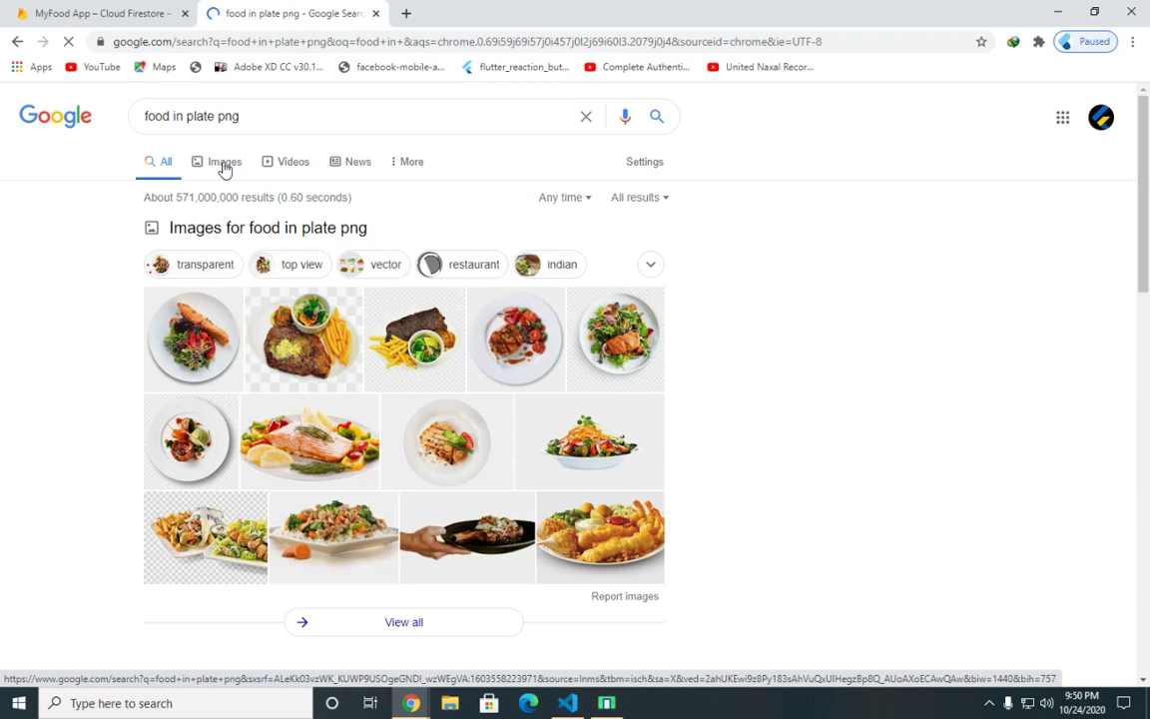
click(224, 166)
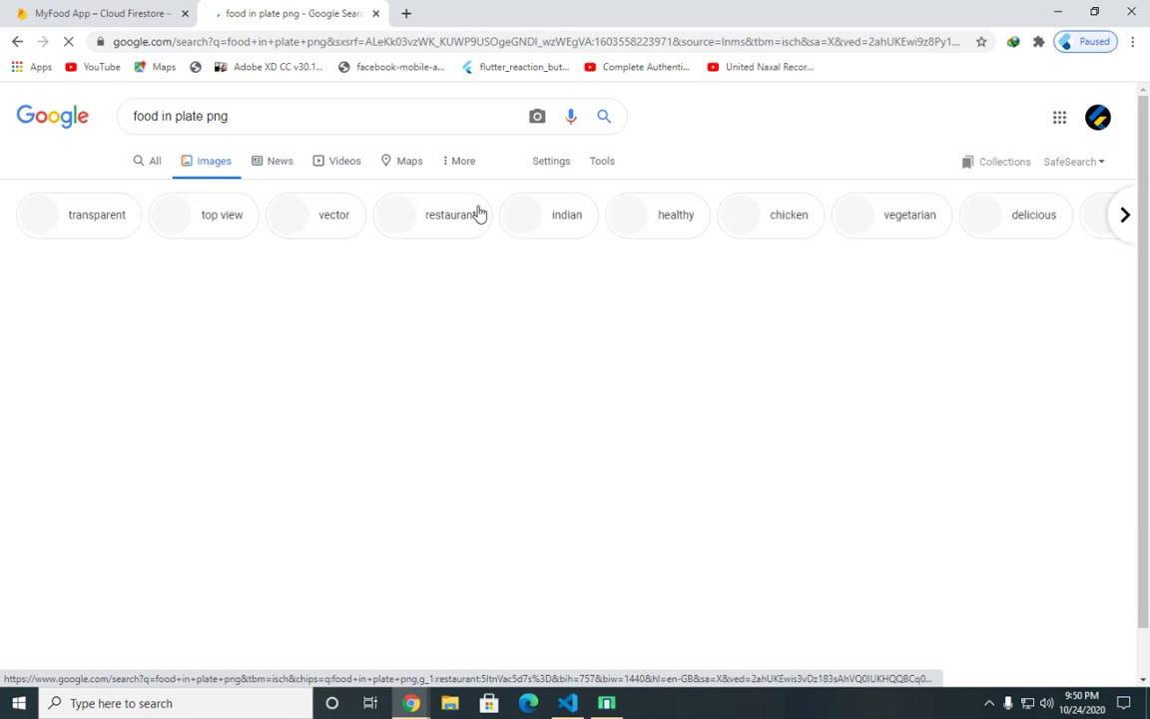